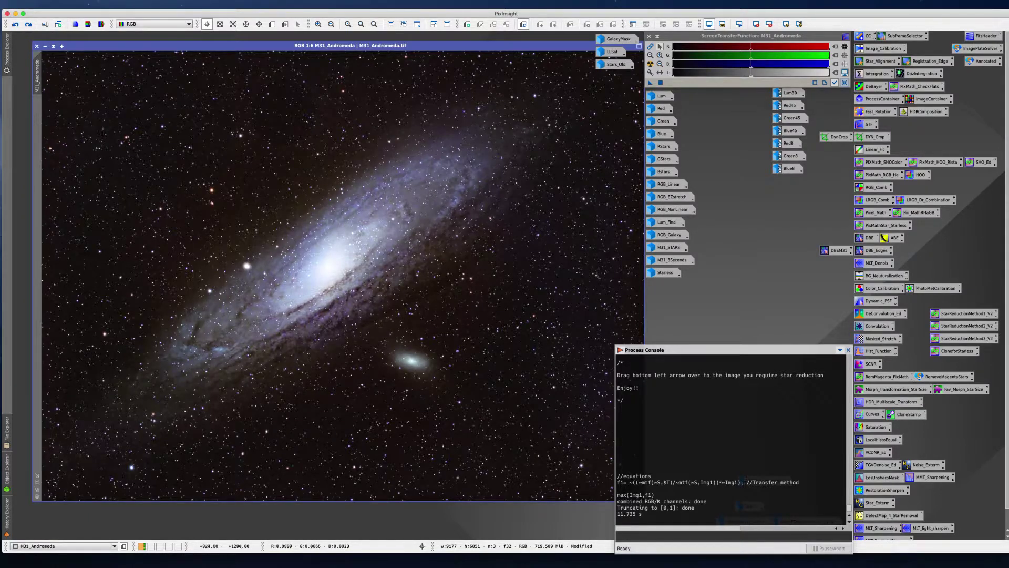
Step: Save the Andromeda image as M31_Andromeda.tif in the 8-31-22_M31_70T_1600 folder, overwriting the existing file
click(61, 4)
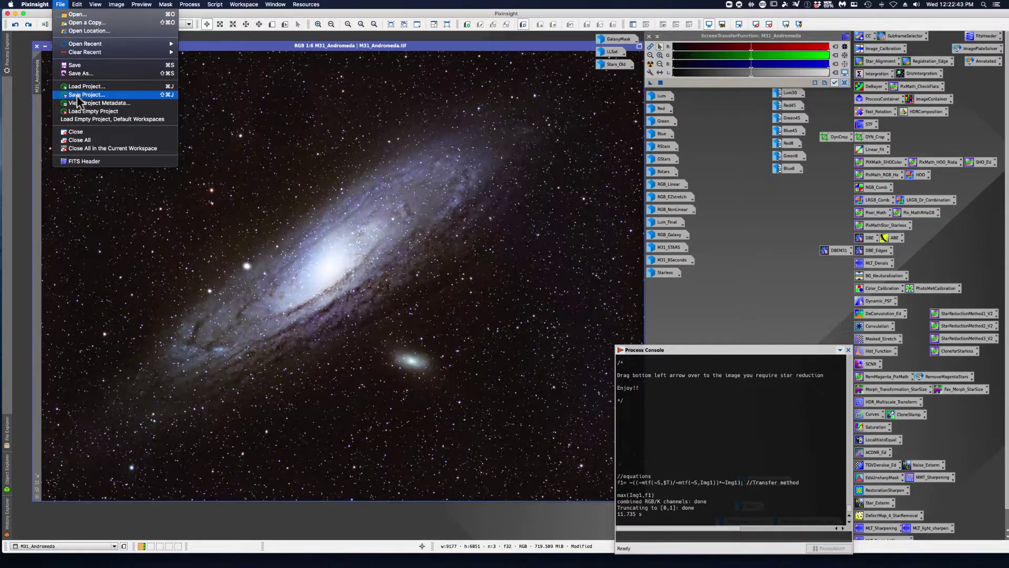
click(70, 73)
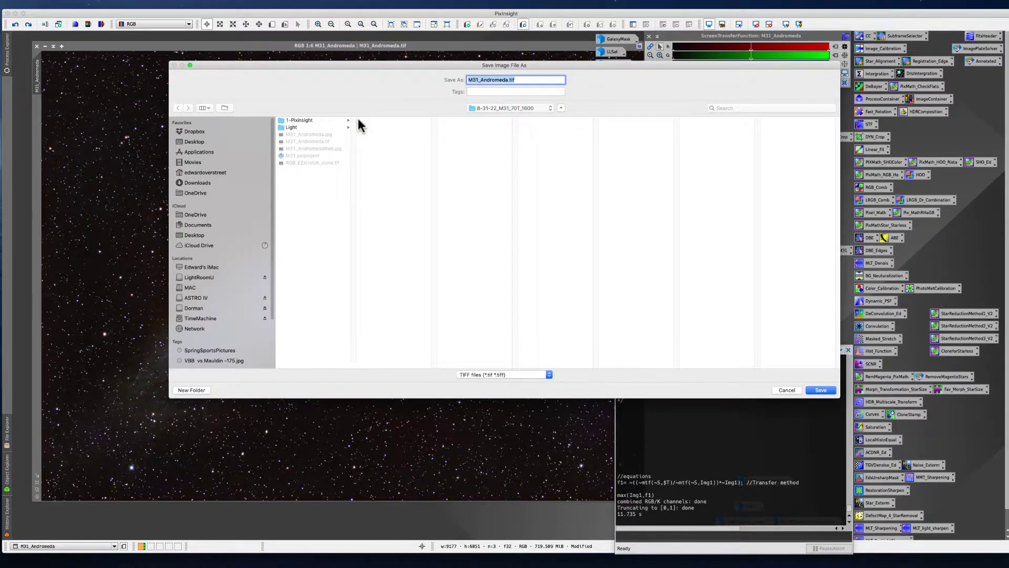
click(316, 142)
drag(635, 66, 430, 38)
click(605, 361)
click(342, 90)
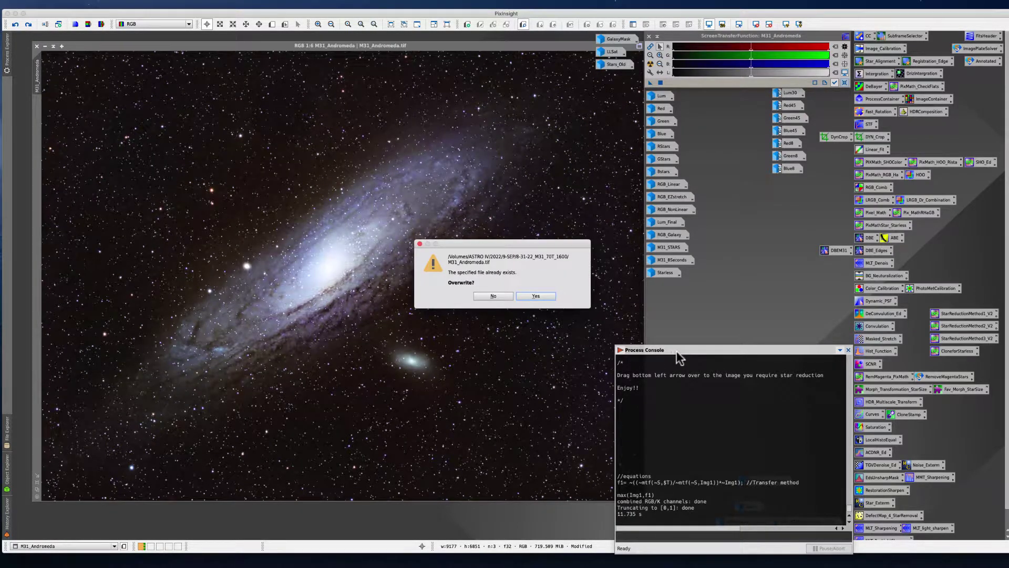
click(537, 298)
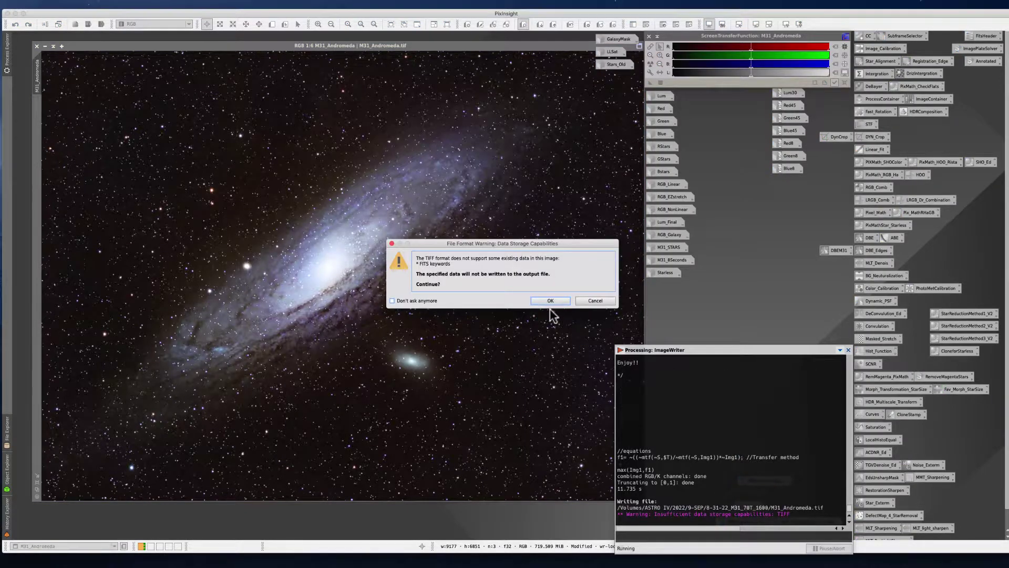
Step: Write the TIFF as 16-bit unsigned integer without FITS keywords, accepting replacement of the newer file version
click(546, 303)
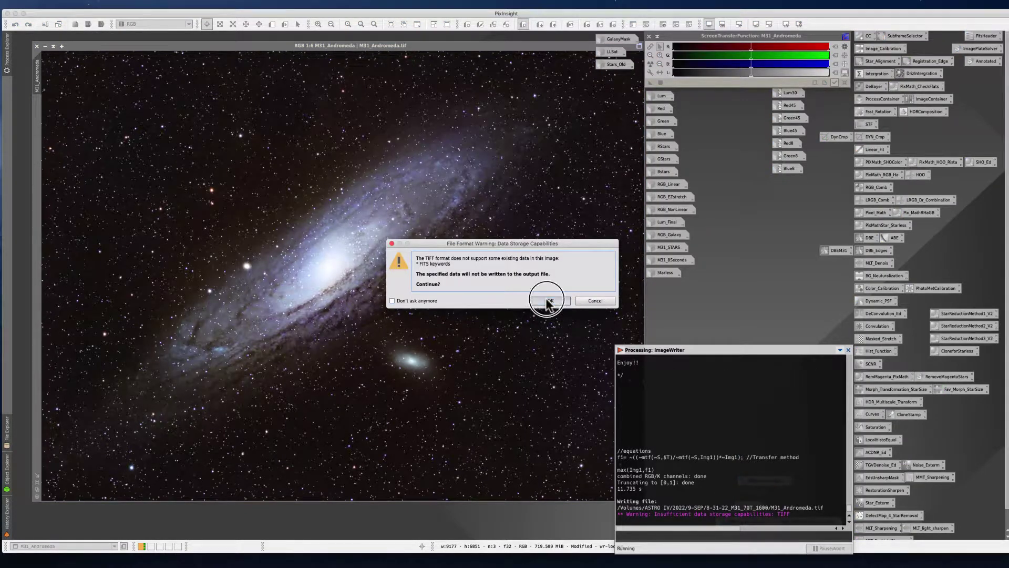
click(417, 157)
click(535, 414)
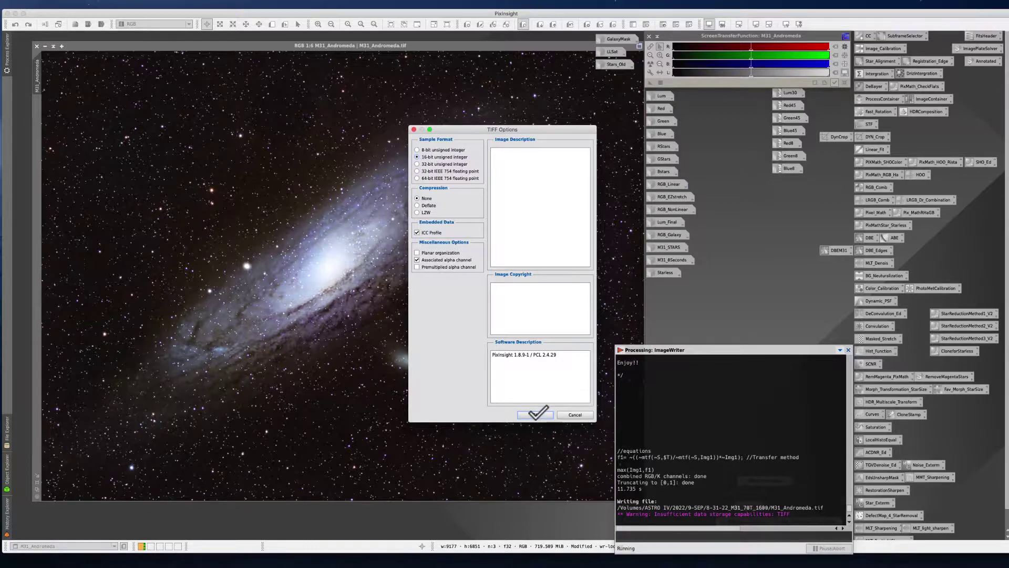
click(535, 418)
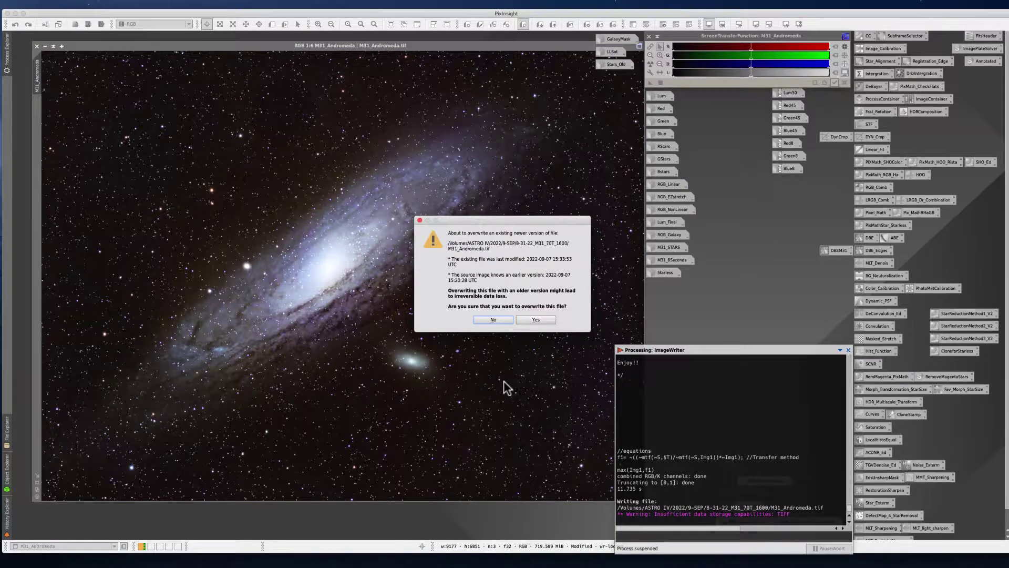
click(535, 319)
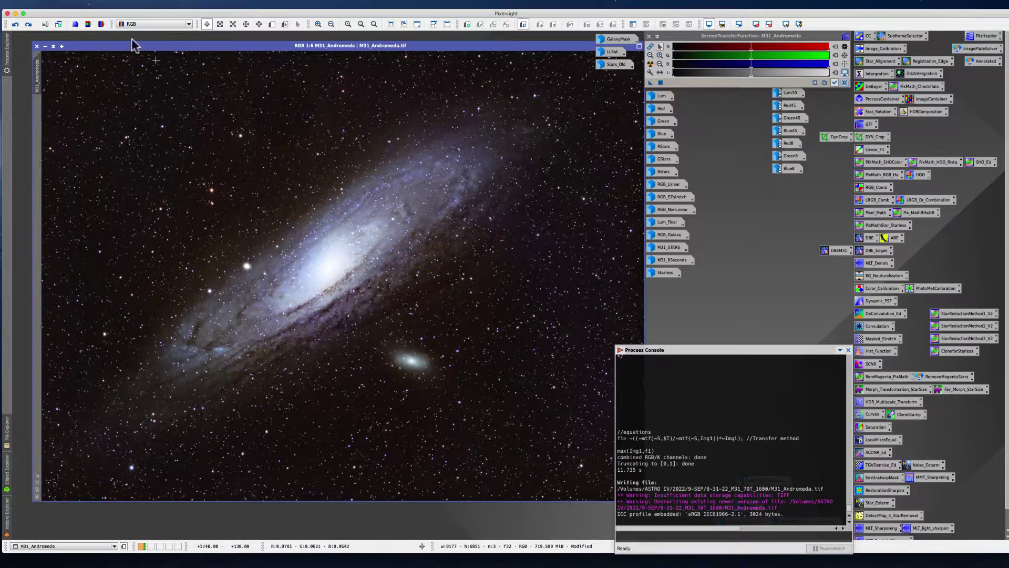
Step: Switch to Photoshop and open the recently used file M31_Andromeda.tif
drag(124, 44, 122, 42)
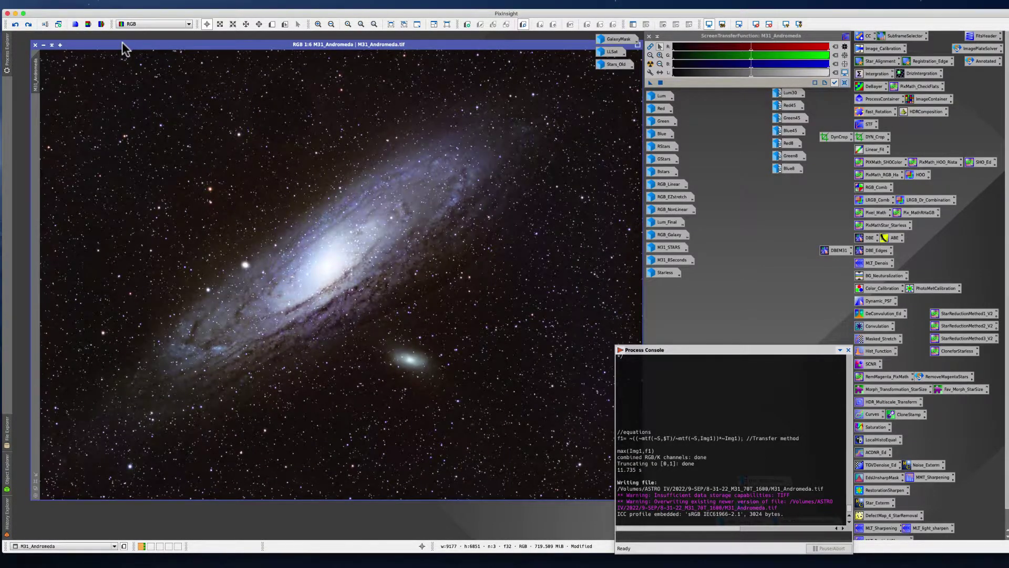
mouse_move(237, 562)
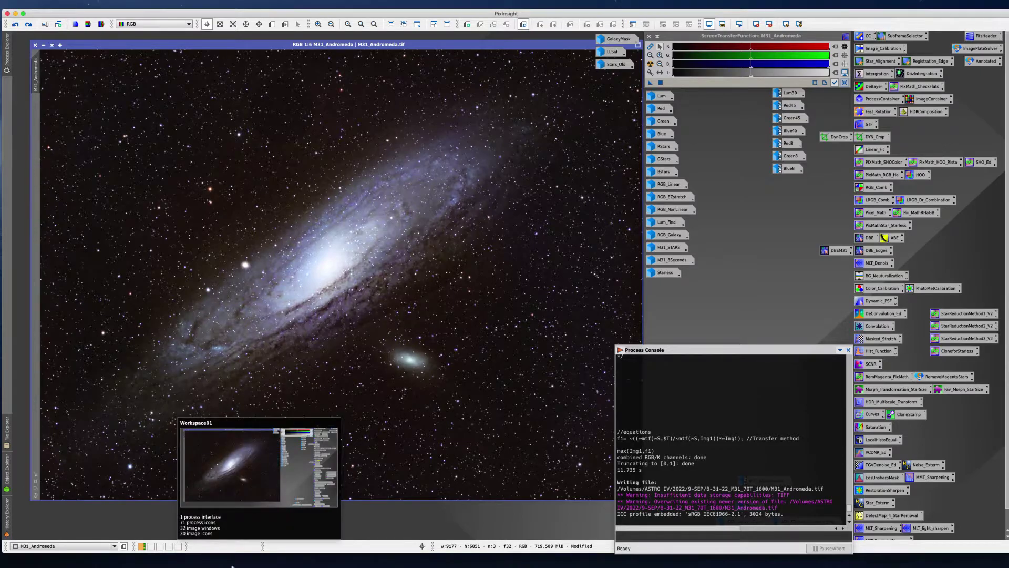
click(262, 561)
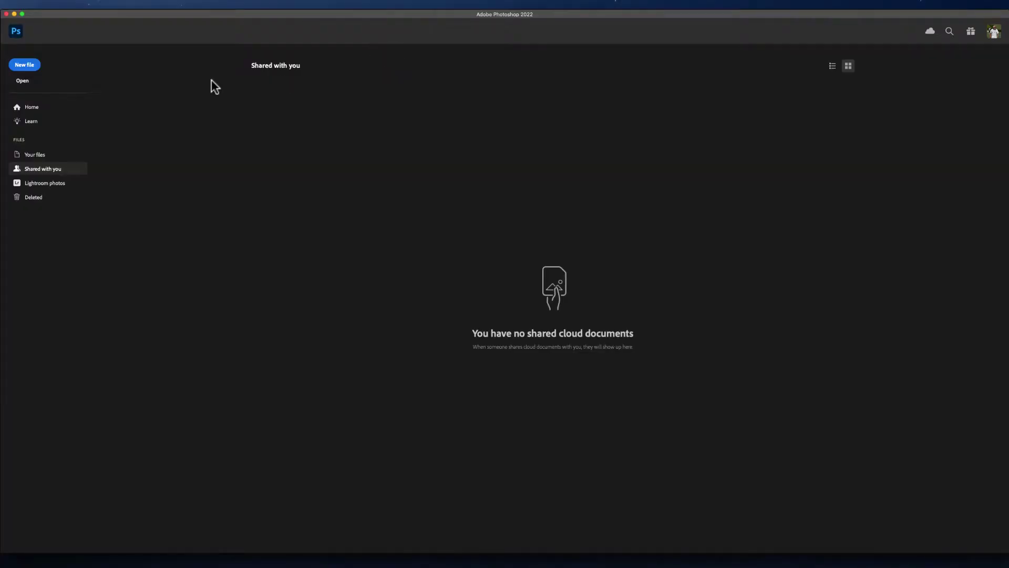
click(62, 4)
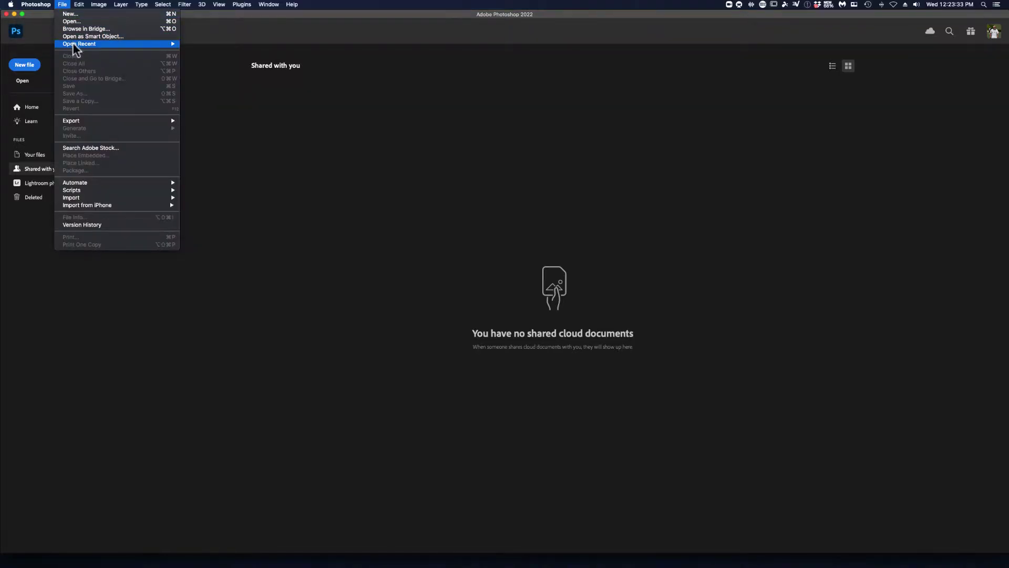
mouse_move(80, 46)
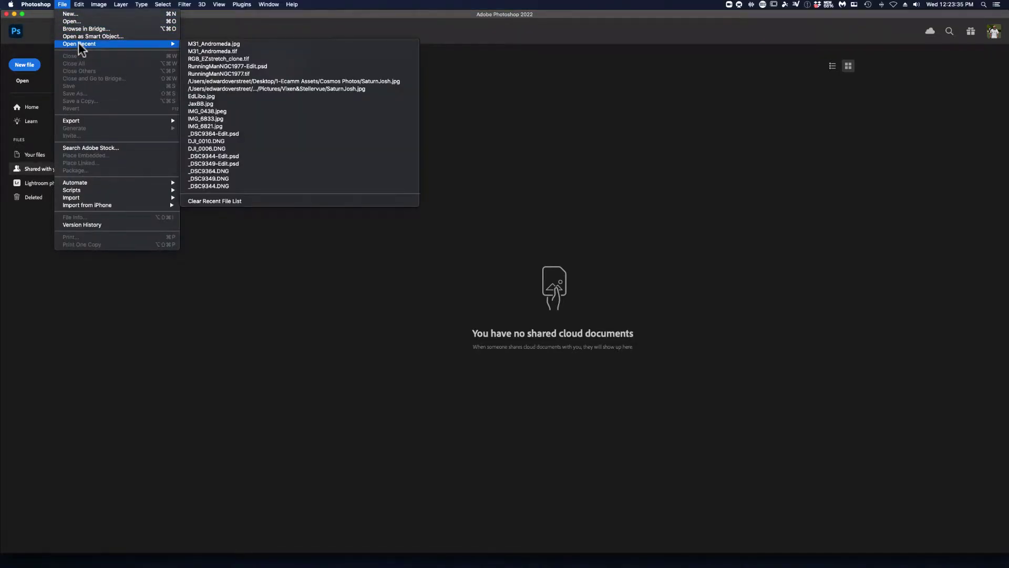
click(196, 52)
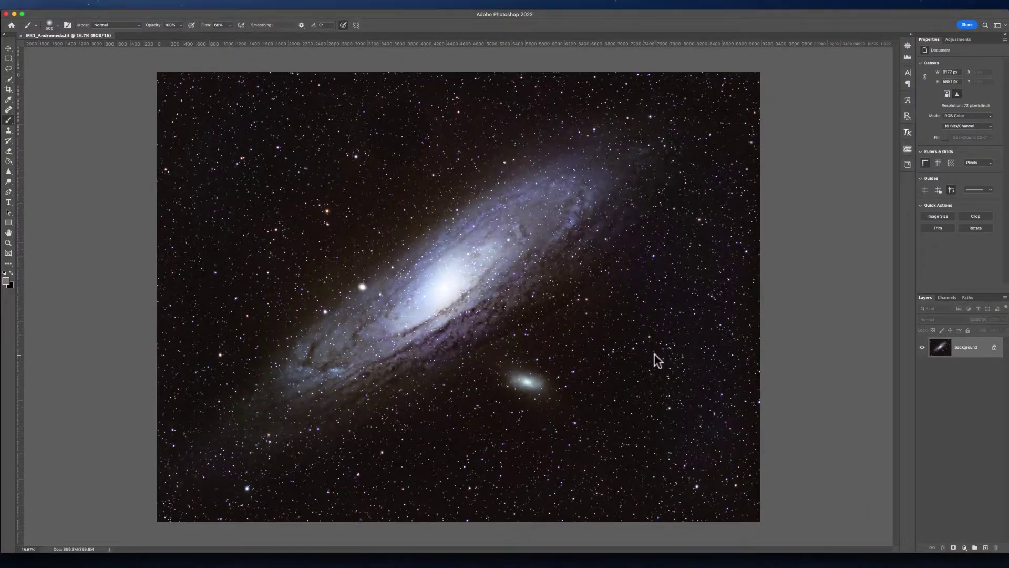
click(728, 386)
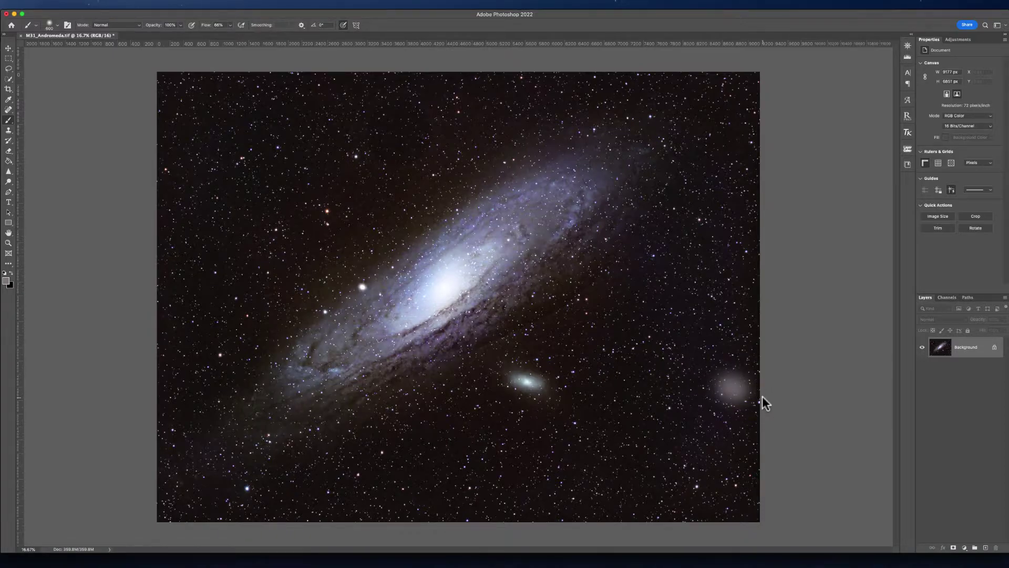
click(79, 4)
click(87, 13)
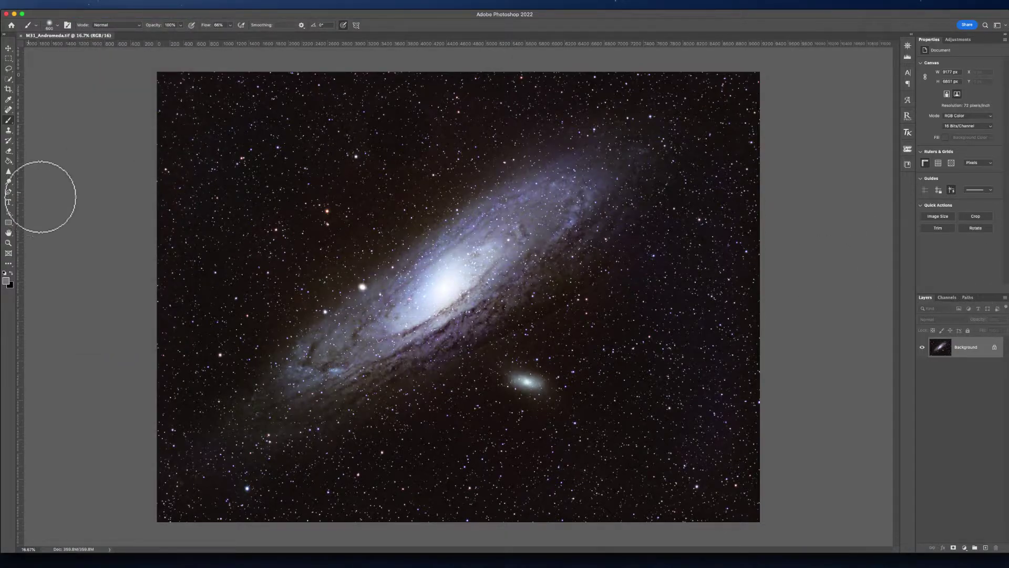
Step: Switch to the Hand tool and try a Curves adjustment layer above the Background layer, then delete it
click(9, 233)
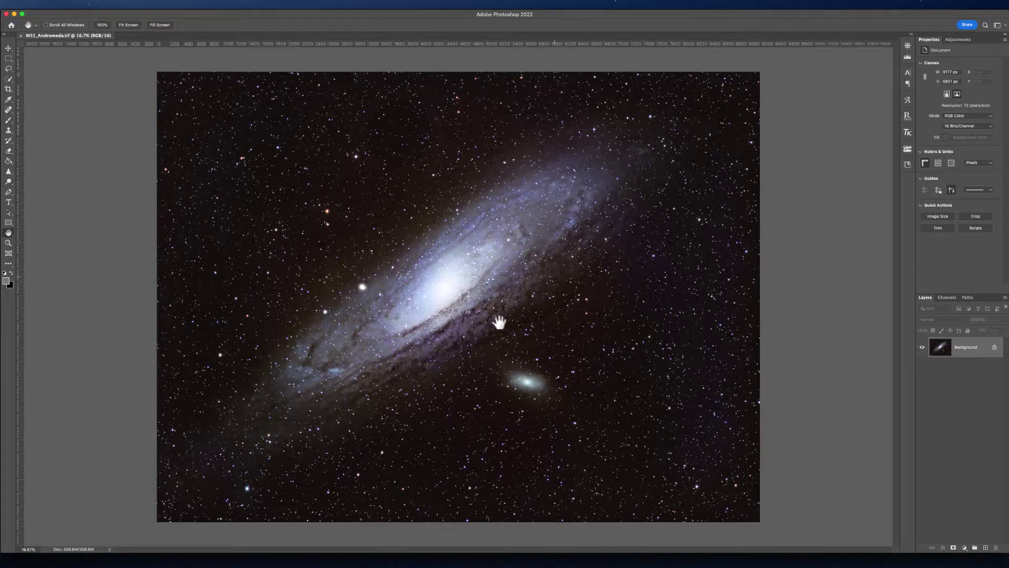
click(965, 552)
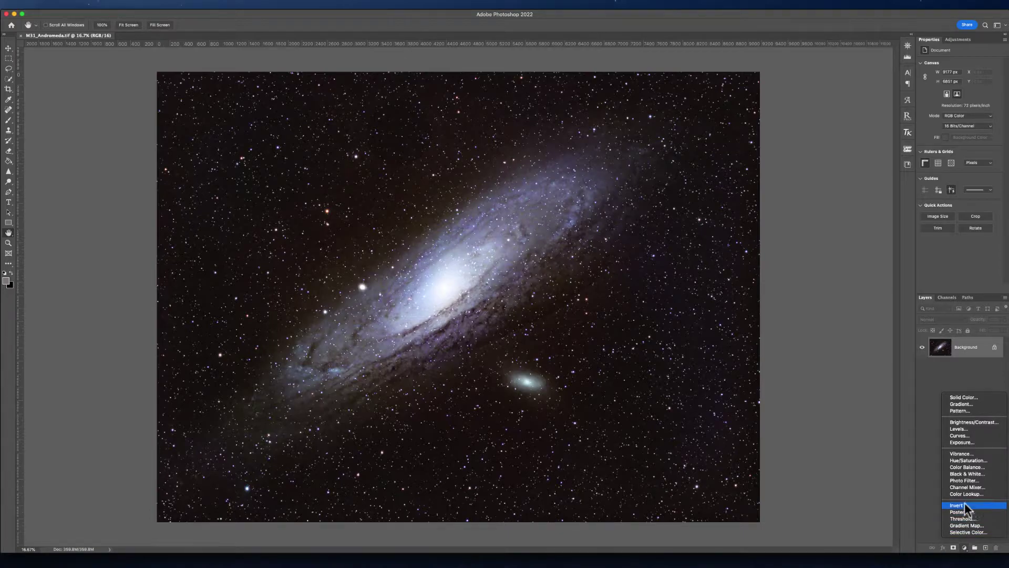
click(959, 436)
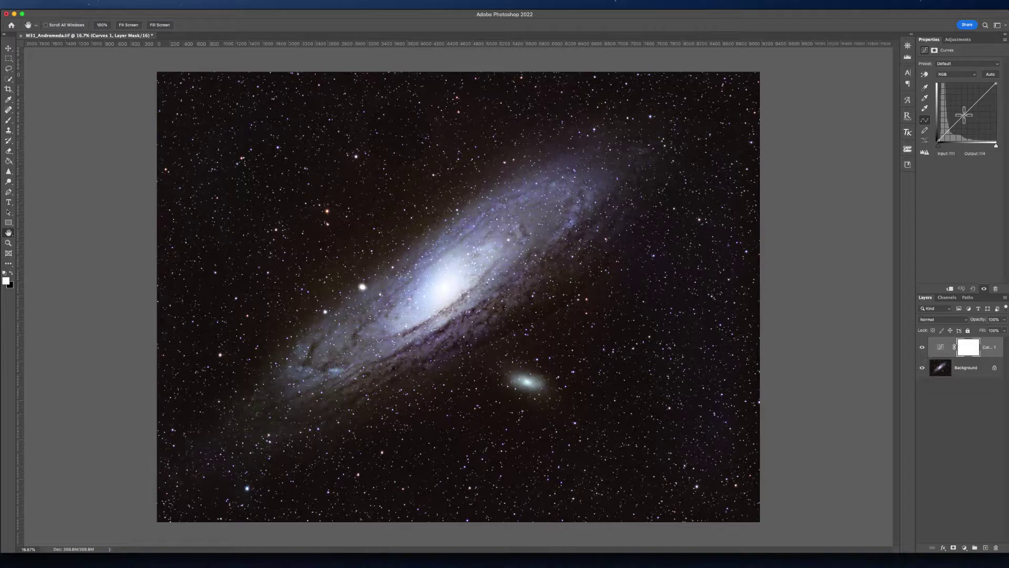
click(956, 345)
key(Delete)
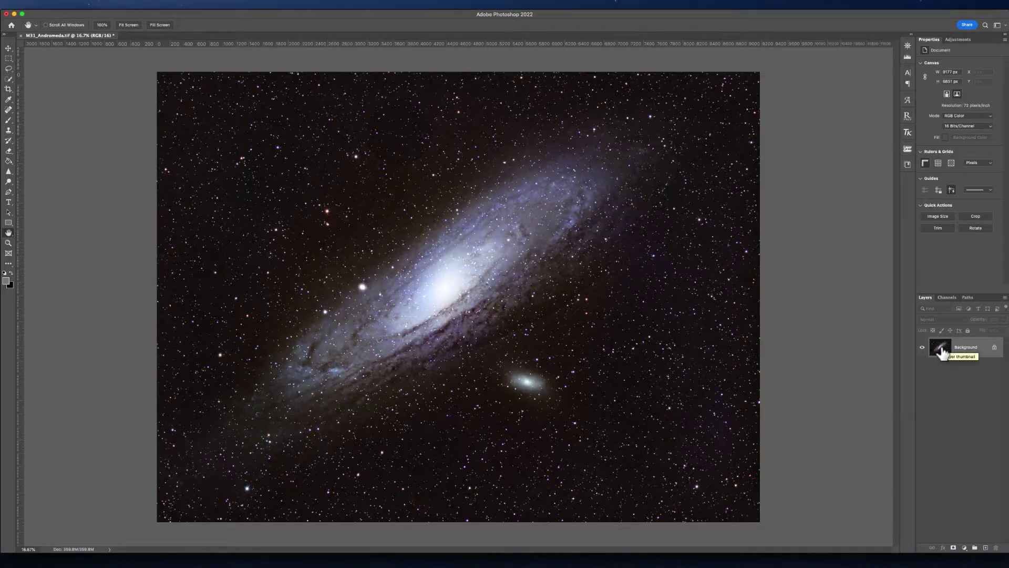
Step: Duplicate the Background layer and add a white layer mask to the copy
drag(943, 354, 986, 547)
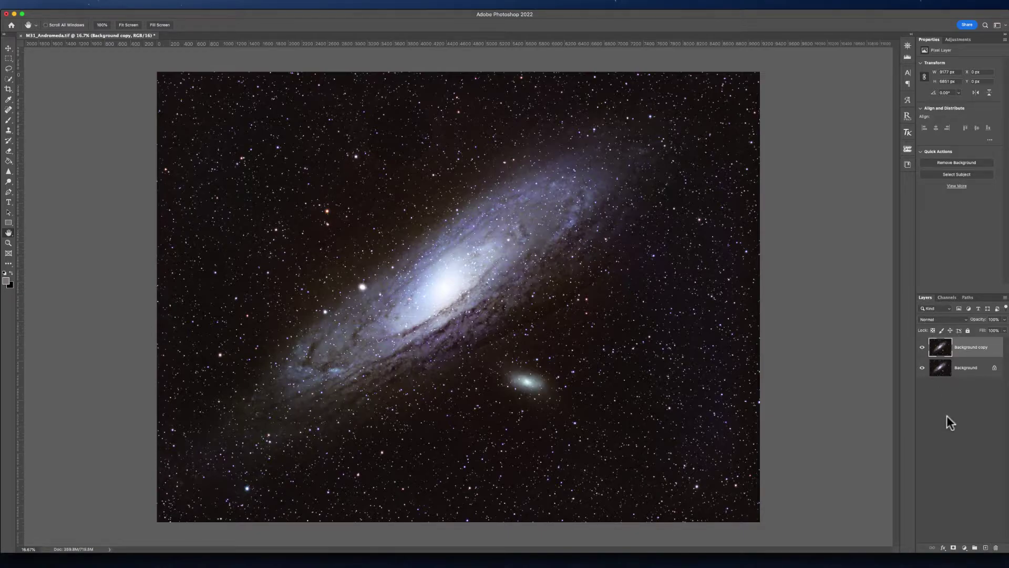
click(953, 547)
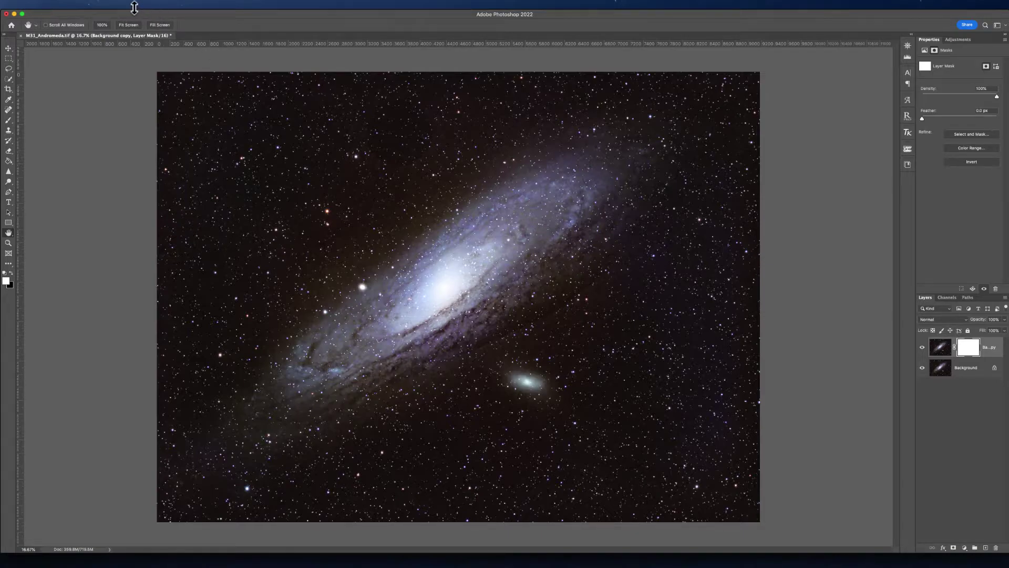
Step: Brighten the Background copy's image pixels with a Curves adjustment, raising the midtones and placing a shadow point at about input 58, output 78
click(97, 5)
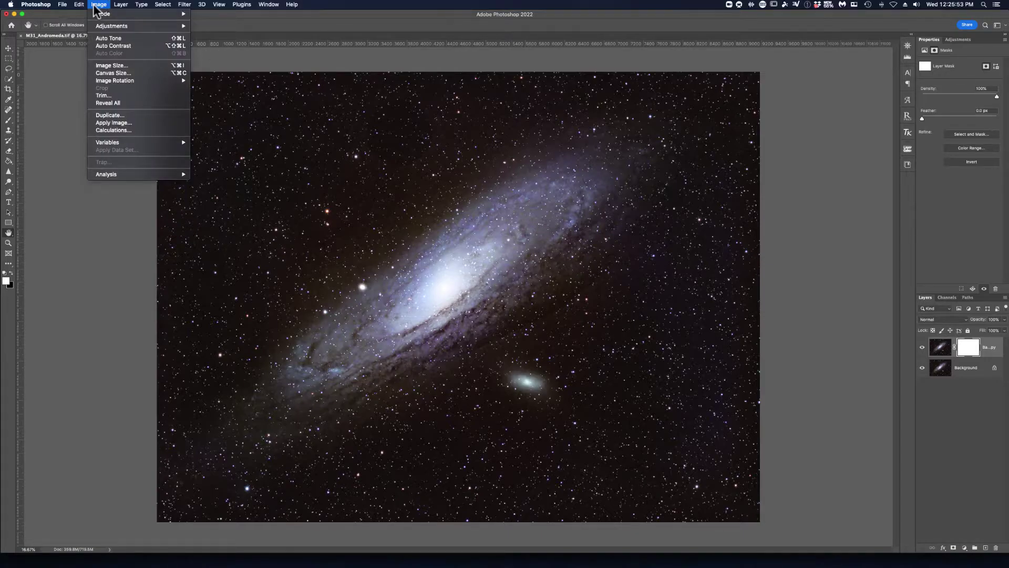
mouse_move(99, 27)
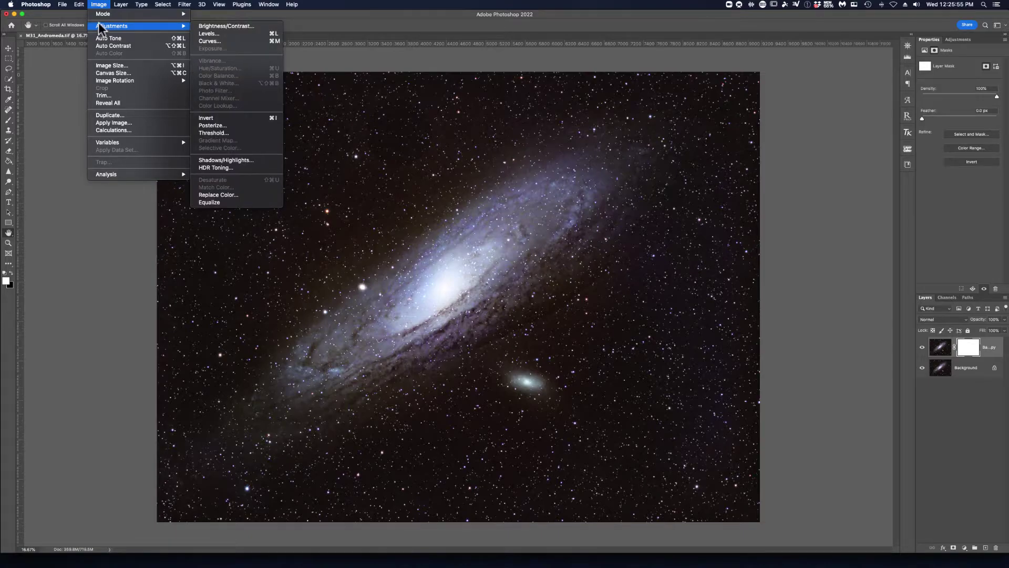
click(945, 355)
click(944, 355)
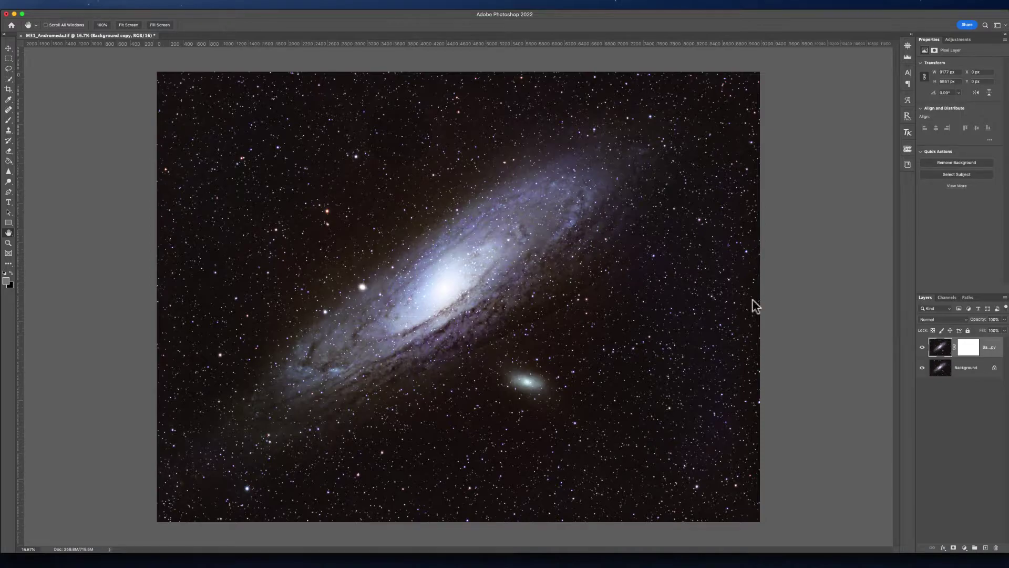
click(98, 5)
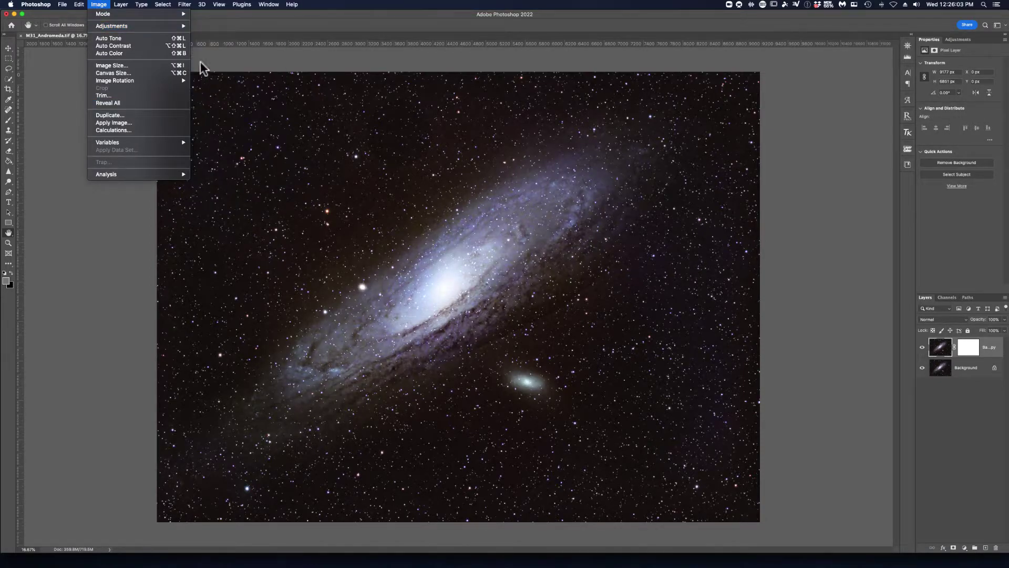
mouse_move(126, 27)
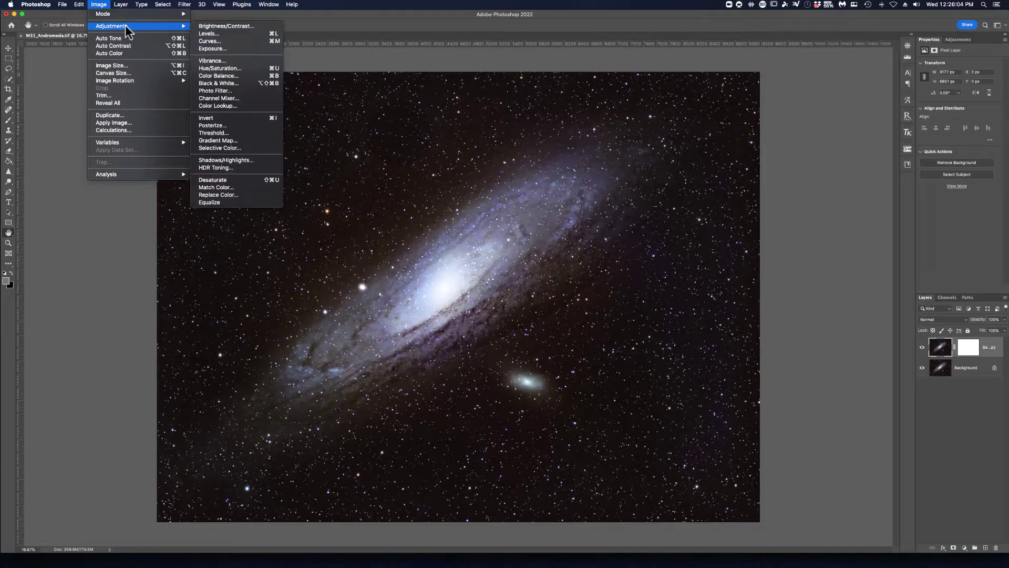
click(209, 42)
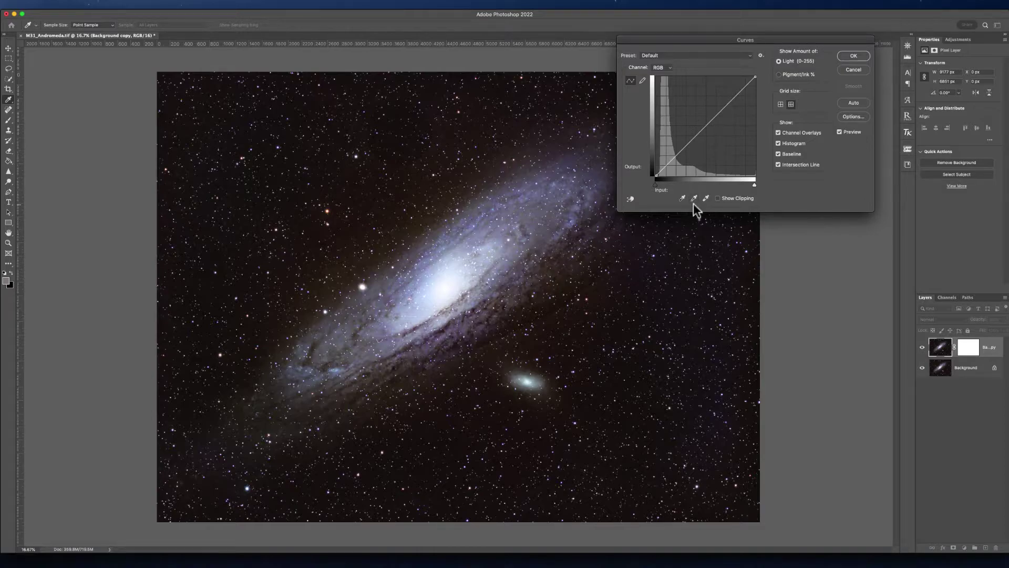
drag(652, 42, 665, 33)
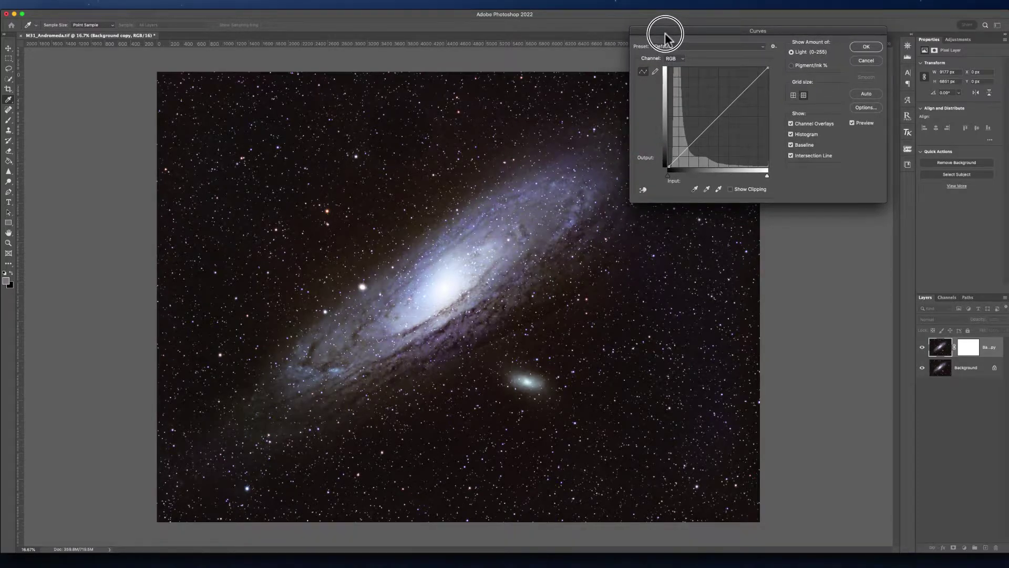
click(531, 283)
click(862, 93)
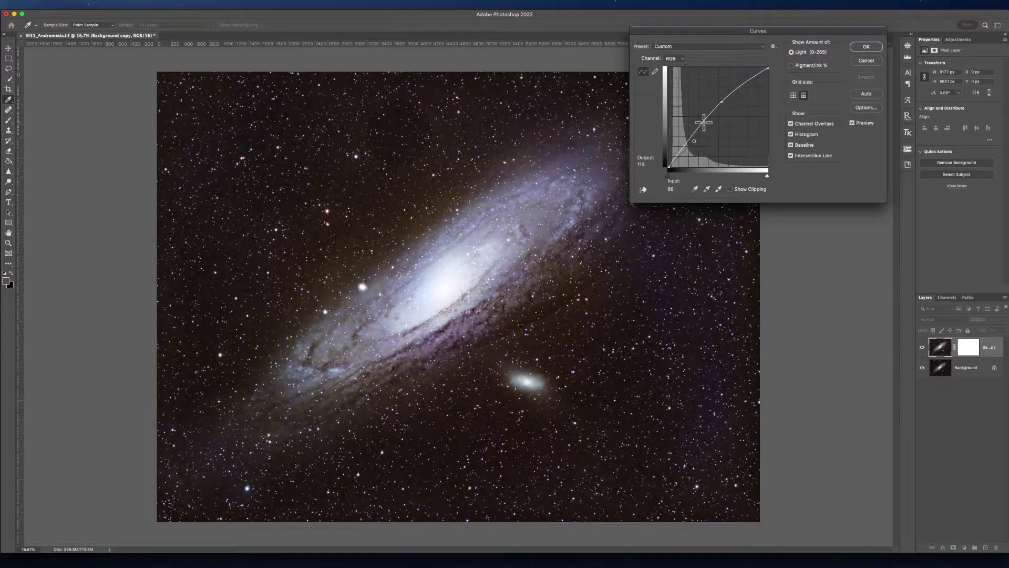
drag(704, 123, 691, 136)
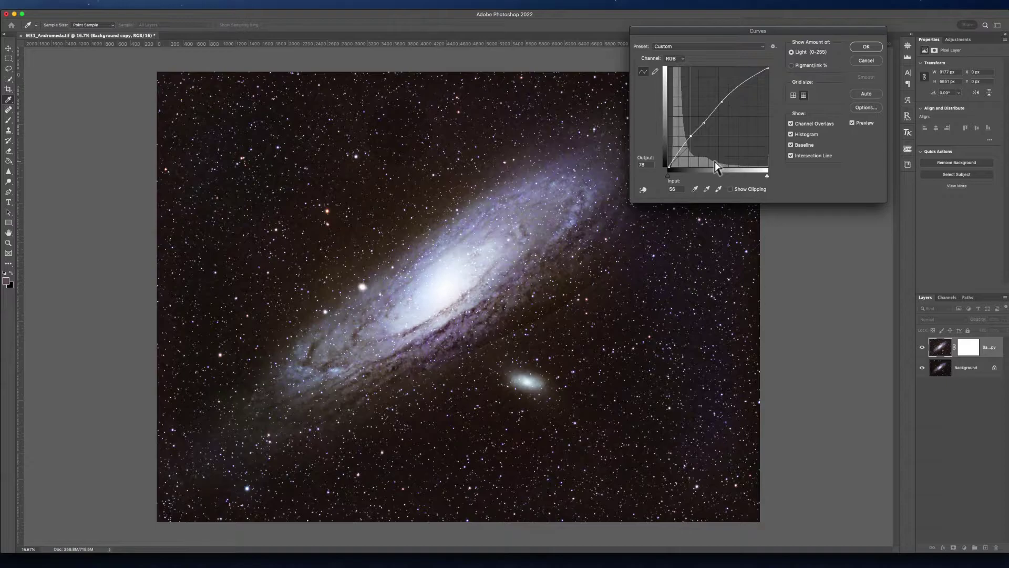
click(867, 47)
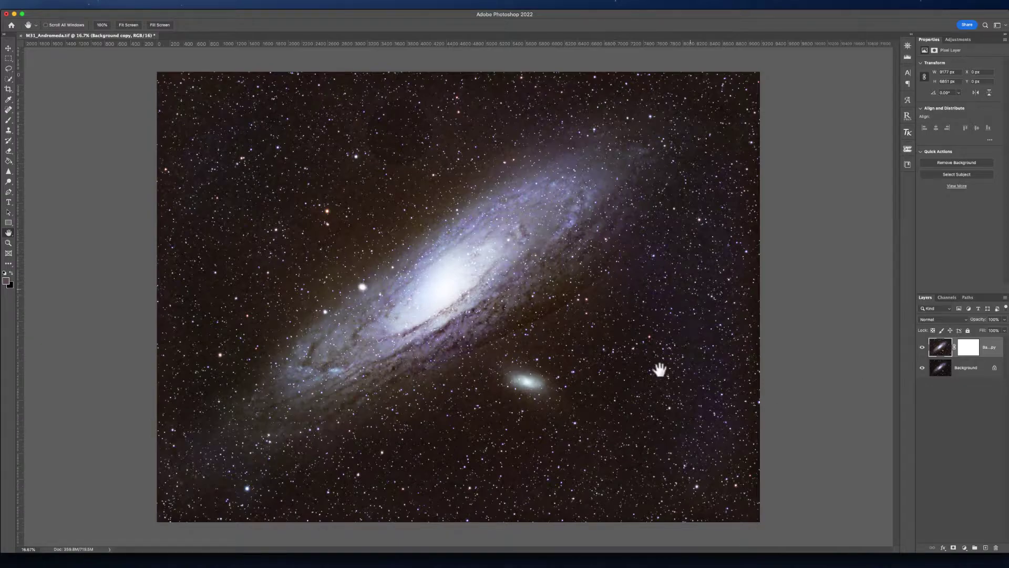
Step: Invert the Background copy's layer mask to black and reselect the layer's image thumbnail
click(972, 345)
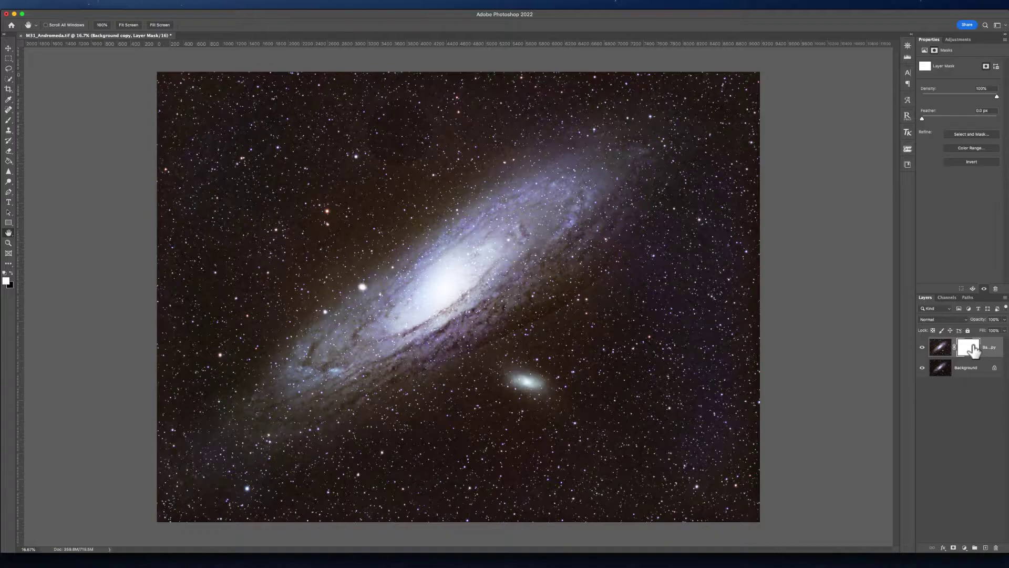
key(super+i)
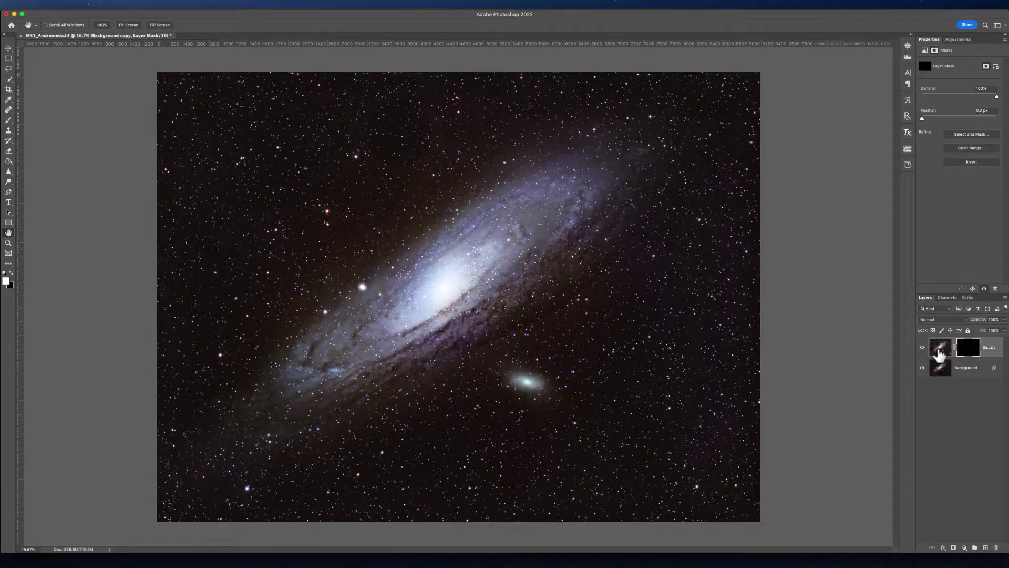
click(939, 351)
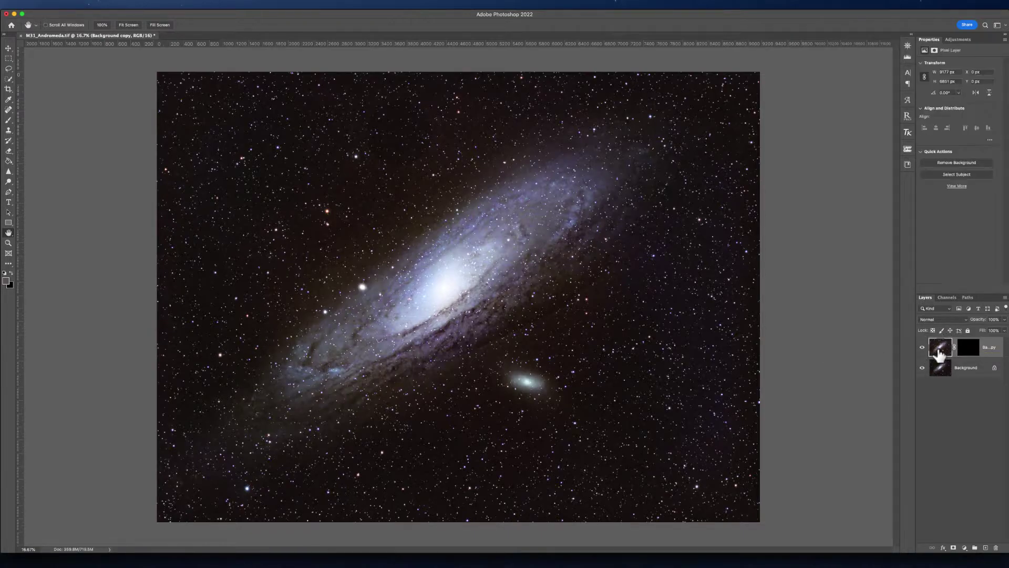
Step: Target the Background copy's layer mask and choose the Brush tool with white as the foreground colour
click(966, 354)
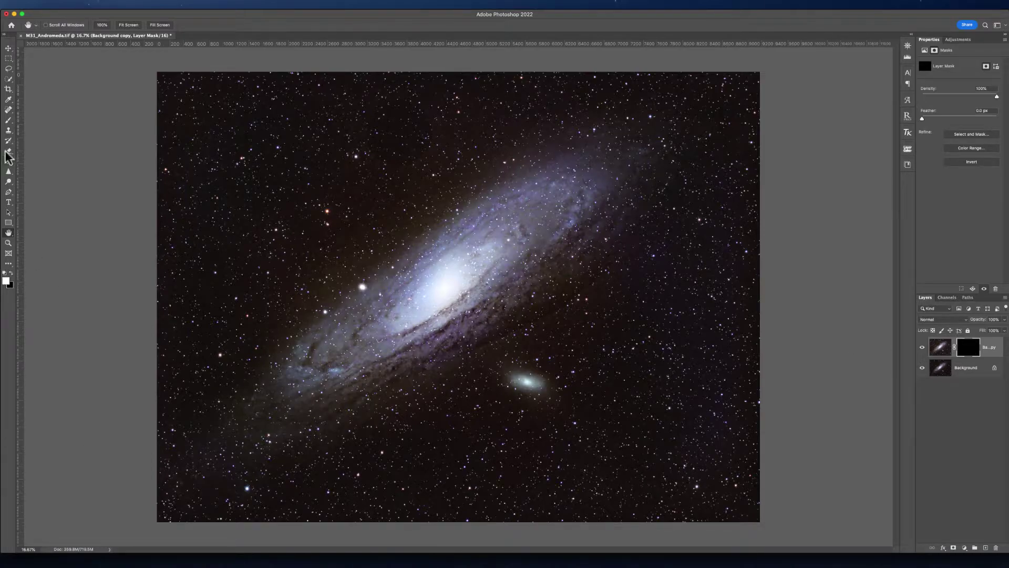
click(7, 121)
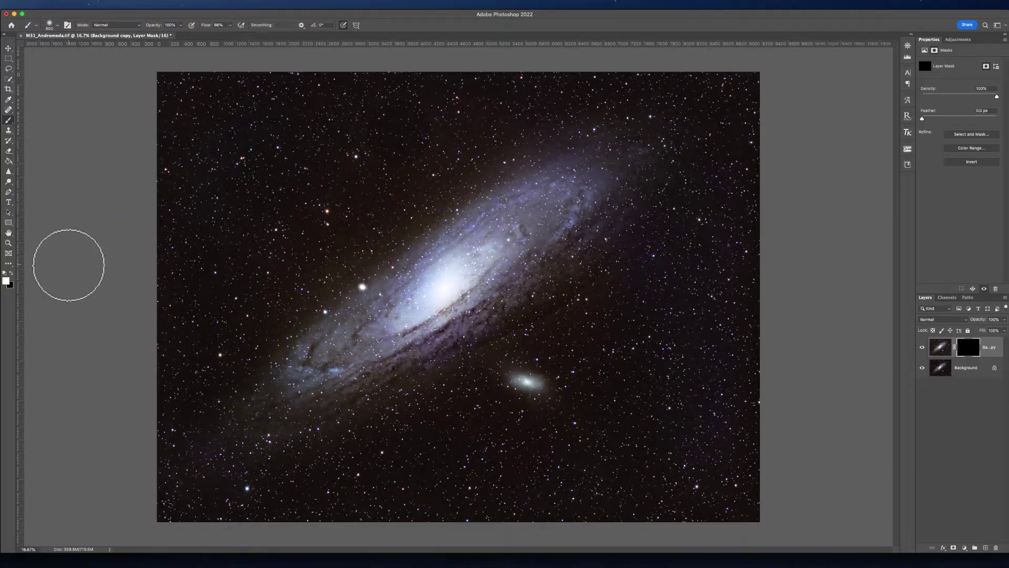
click(7, 284)
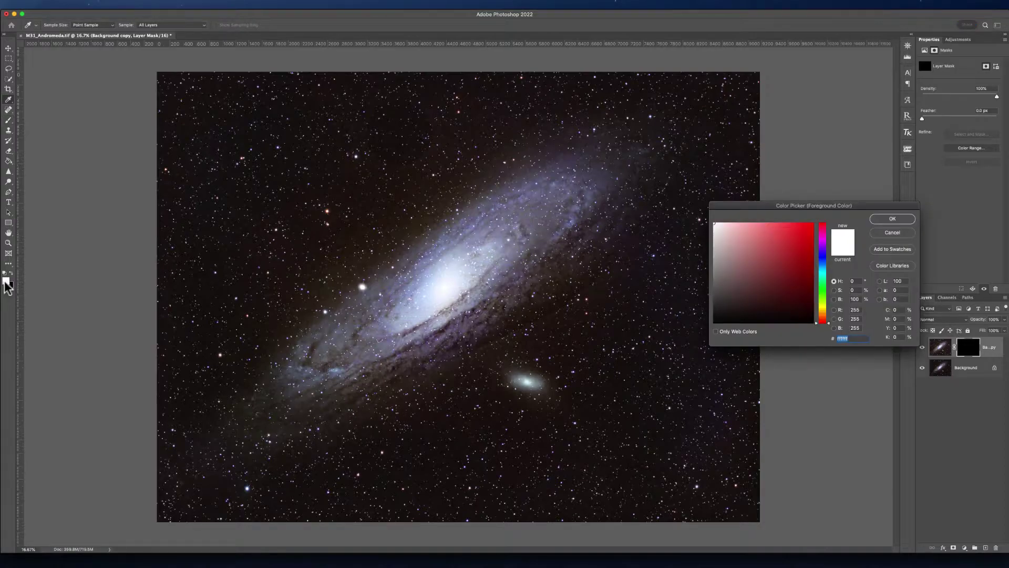
mouse_move(788, 271)
mouse_down()
mouse_move(800, 254)
mouse_move(771, 246)
mouse_move(779, 238)
mouse_move(792, 238)
mouse_move(748, 286)
mouse_move(773, 297)
mouse_up()
click(823, 267)
click(842, 251)
click(892, 219)
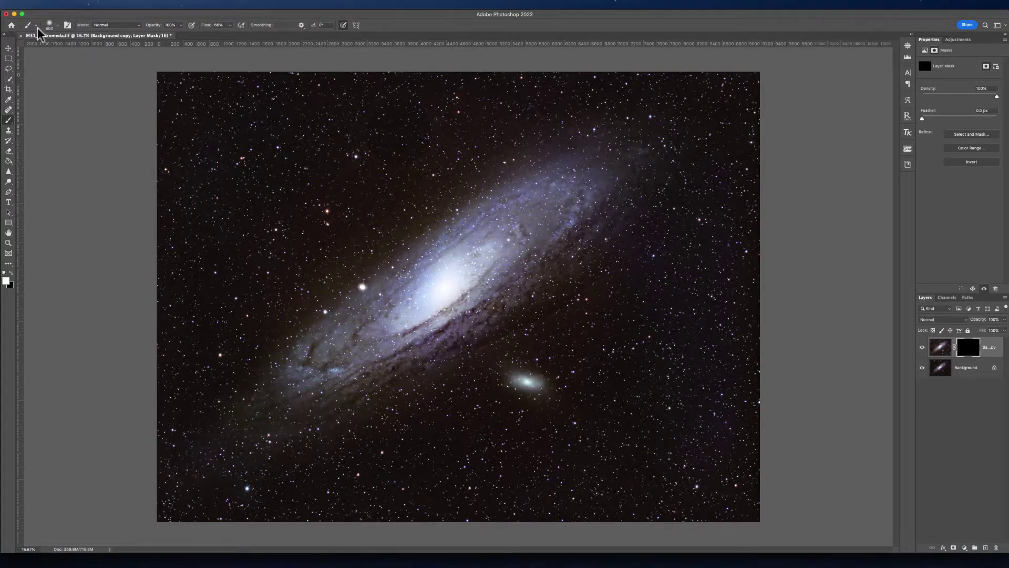
Step: Slightly shrink the brush and paint white on the mask along the galaxy disk's lower edge to reveal the brightened pixels
key(bracketleft)
key(bracketleft)
key(bracketleft)
key(bracketright)
mouse_move(464, 327)
mouse_down()
mouse_move(402, 365)
mouse_move(425, 362)
mouse_move(338, 393)
mouse_move(470, 335)
mouse_move(424, 368)
mouse_move(475, 335)
mouse_move(519, 293)
mouse_move(481, 315)
mouse_move(528, 281)
mouse_move(522, 293)
mouse_move(562, 247)
mouse_move(556, 267)
mouse_move(599, 187)
mouse_up()
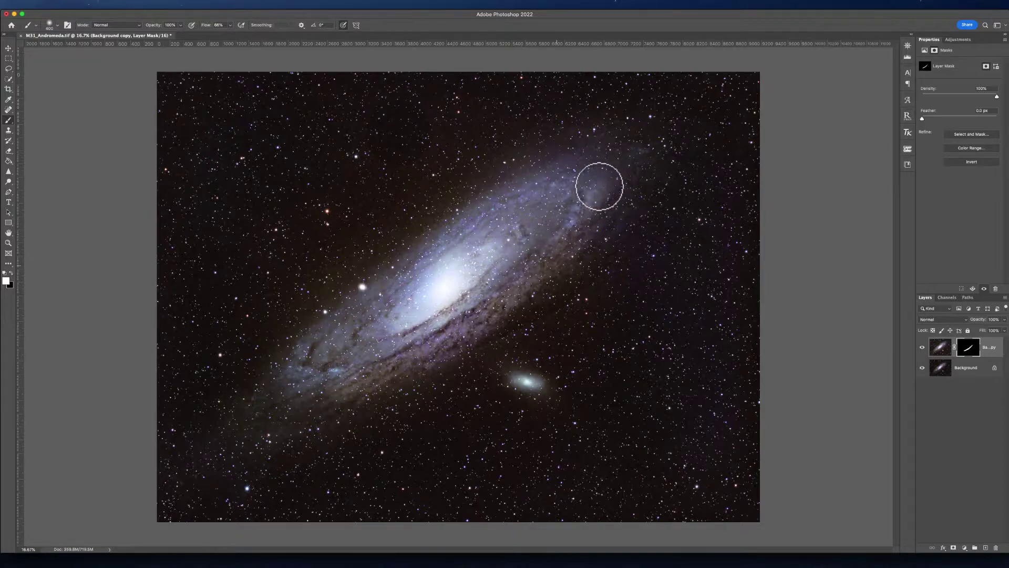
mouse_move(370, 415)
mouse_down()
mouse_move(338, 385)
mouse_move(306, 388)
mouse_move(416, 351)
mouse_move(526, 270)
mouse_move(593, 195)
mouse_up()
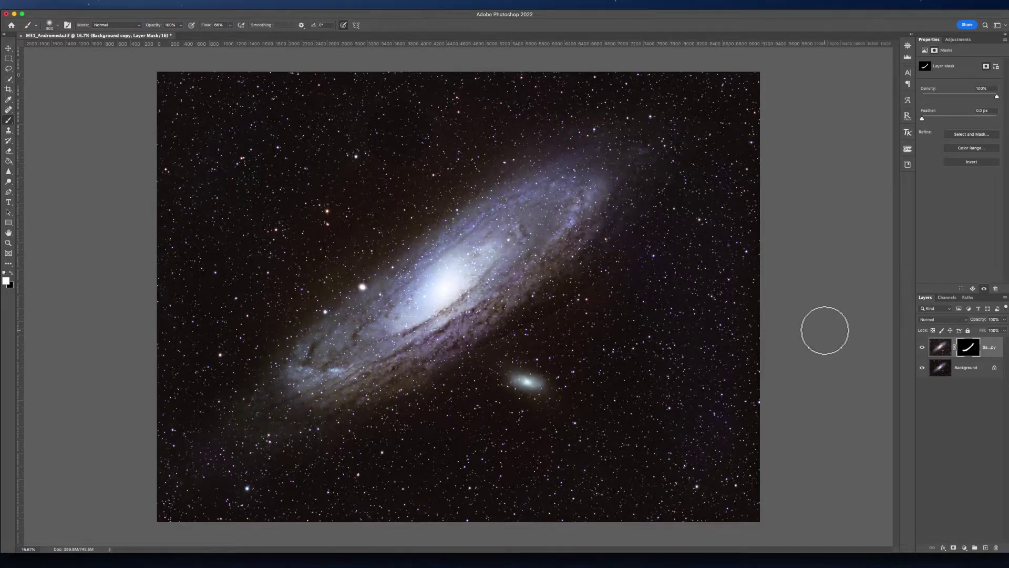
Step: Try hiding a patch of the lower disk with black on the mask and restore it with white
click(12, 272)
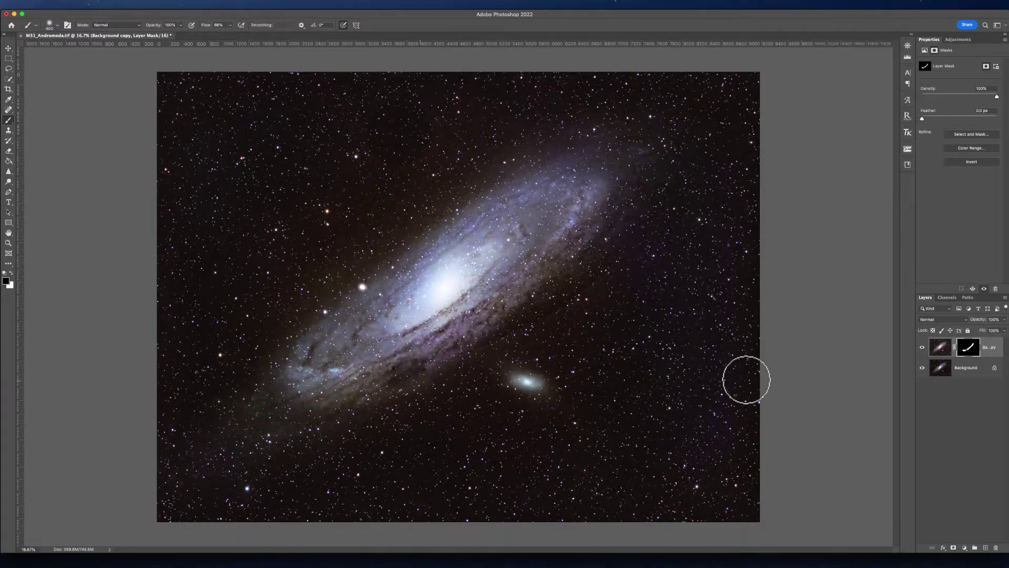
click(10, 272)
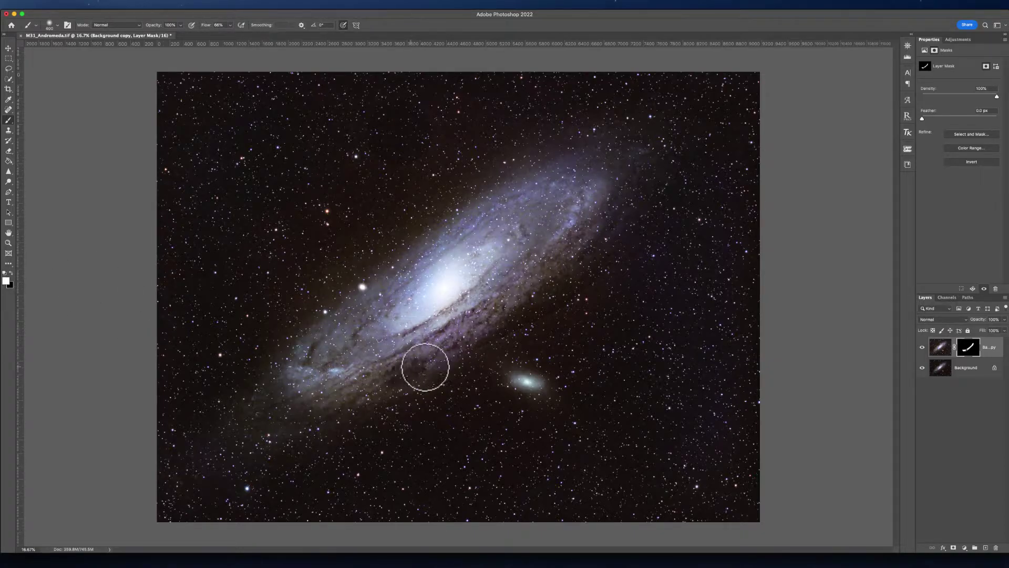
mouse_move(424, 354)
mouse_down()
mouse_move(392, 383)
mouse_move(433, 356)
mouse_move(393, 383)
mouse_up()
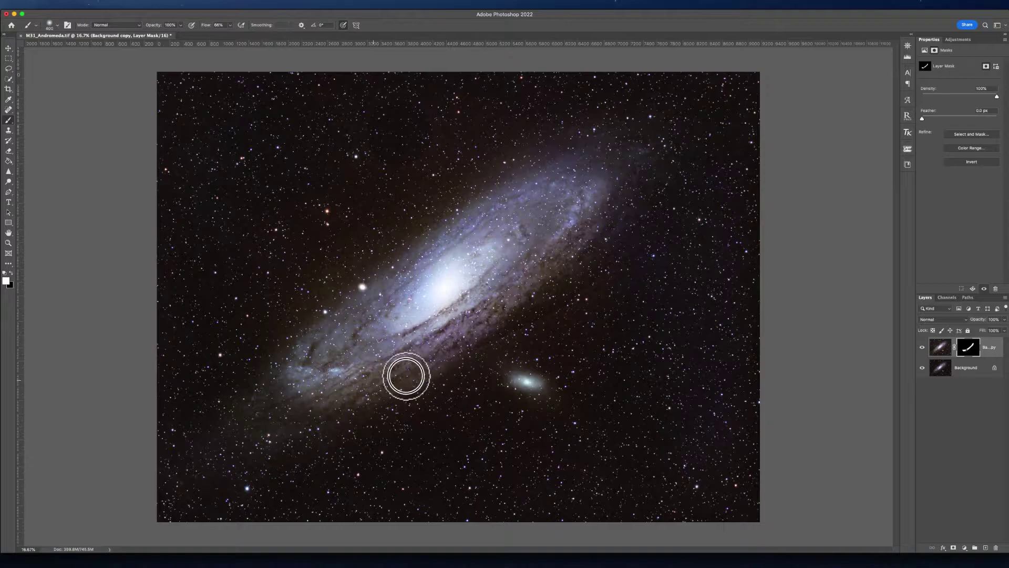
Step: Try softening the revealed lower disk with a reduced-opacity black brush on the mask and undo the brushwork
click(10, 273)
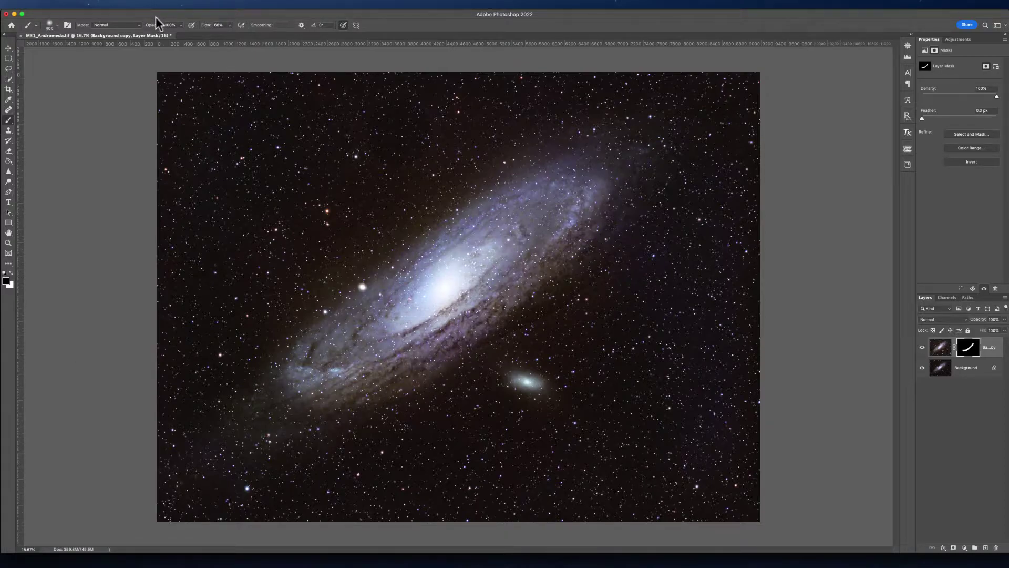
drag(180, 27, 158, 42)
mouse_move(319, 414)
mouse_down()
mouse_move(447, 375)
mouse_move(354, 393)
mouse_move(443, 367)
mouse_move(364, 385)
mouse_move(430, 349)
mouse_move(342, 388)
mouse_move(486, 324)
mouse_move(406, 362)
mouse_move(518, 292)
mouse_move(448, 343)
mouse_move(539, 266)
mouse_up()
click(81, 5)
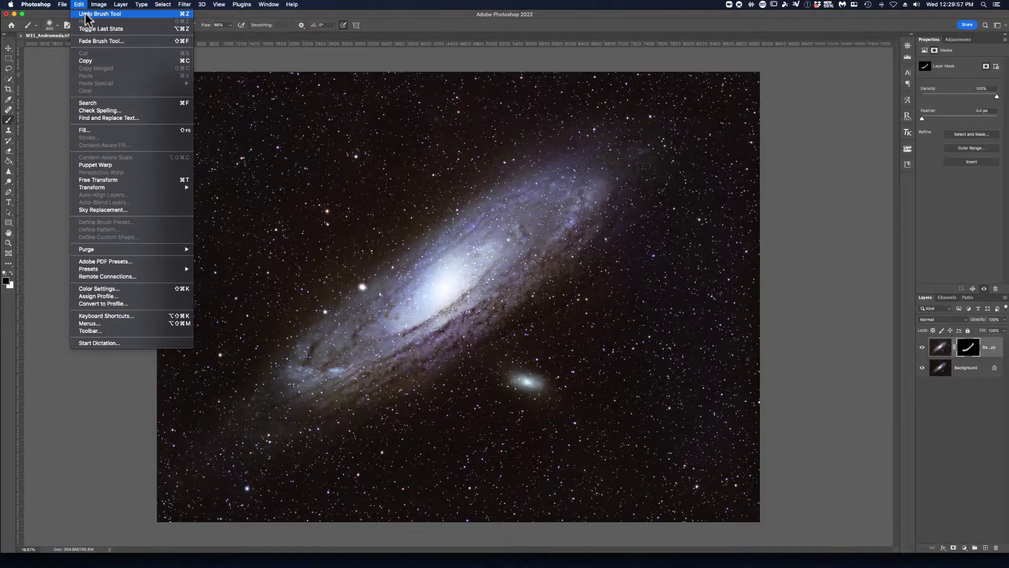
click(83, 6)
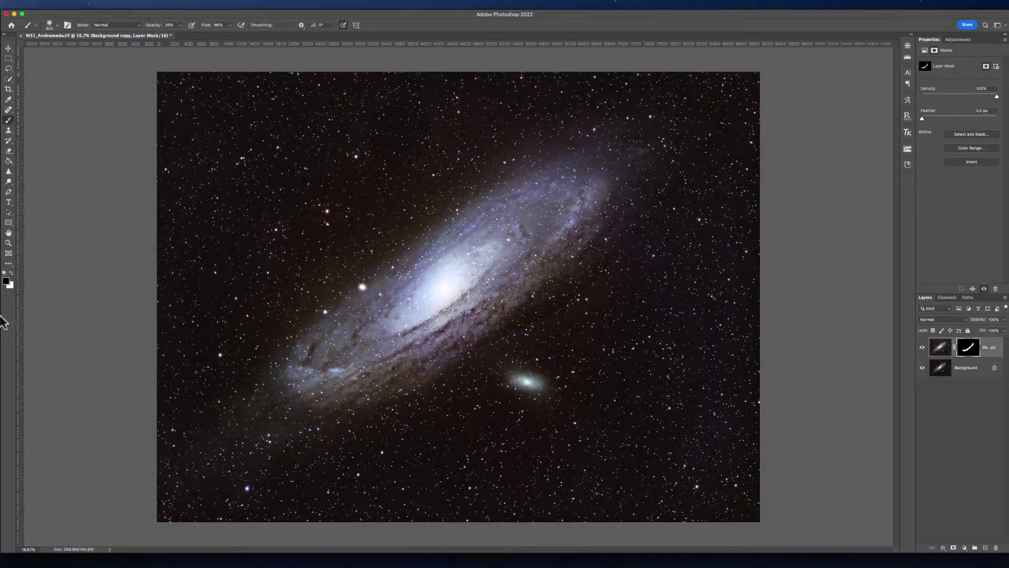
Step: Return the foreground colour to white and lower the Background copy layer's fill to about 28%
click(11, 272)
click(984, 336)
drag(983, 337, 954, 337)
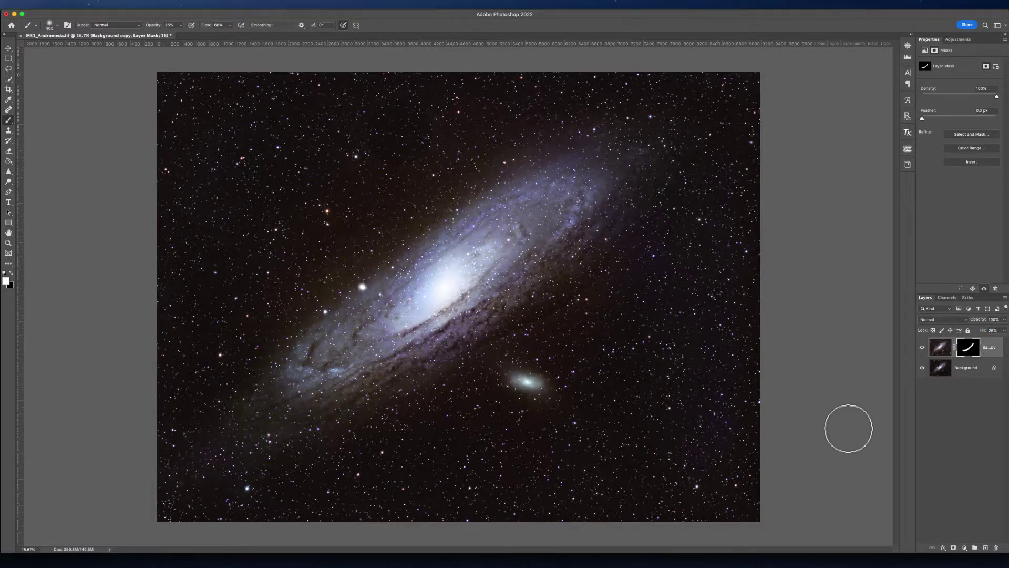
Step: Compare the image with and without the Background copy layer and look through its blend modes, keeping Normal
click(923, 349)
click(923, 349)
click(923, 349)
click(923, 349)
click(922, 349)
click(923, 349)
click(922, 349)
click(922, 349)
click(922, 349)
click(923, 349)
click(923, 349)
click(922, 349)
click(965, 320)
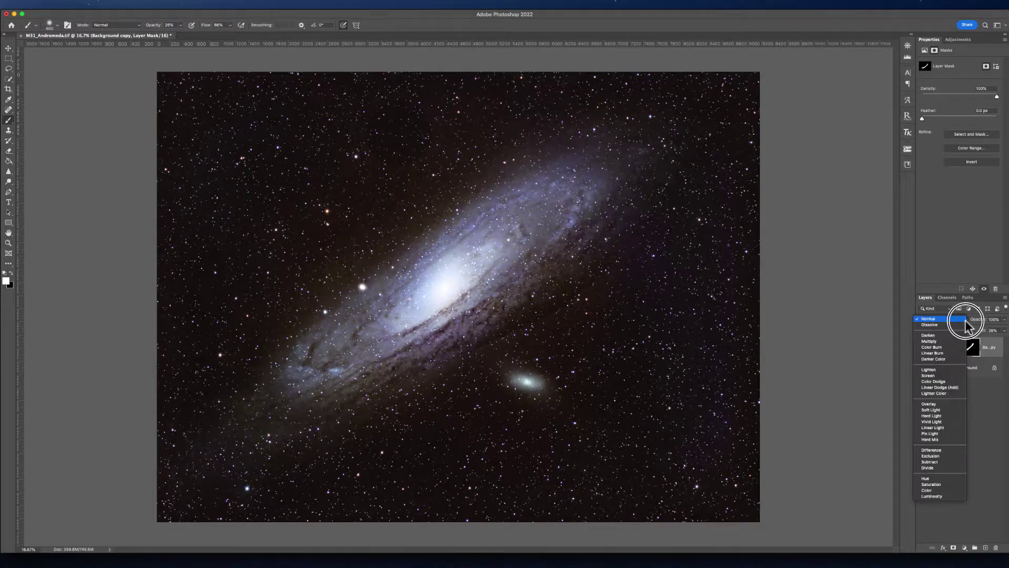
click(930, 320)
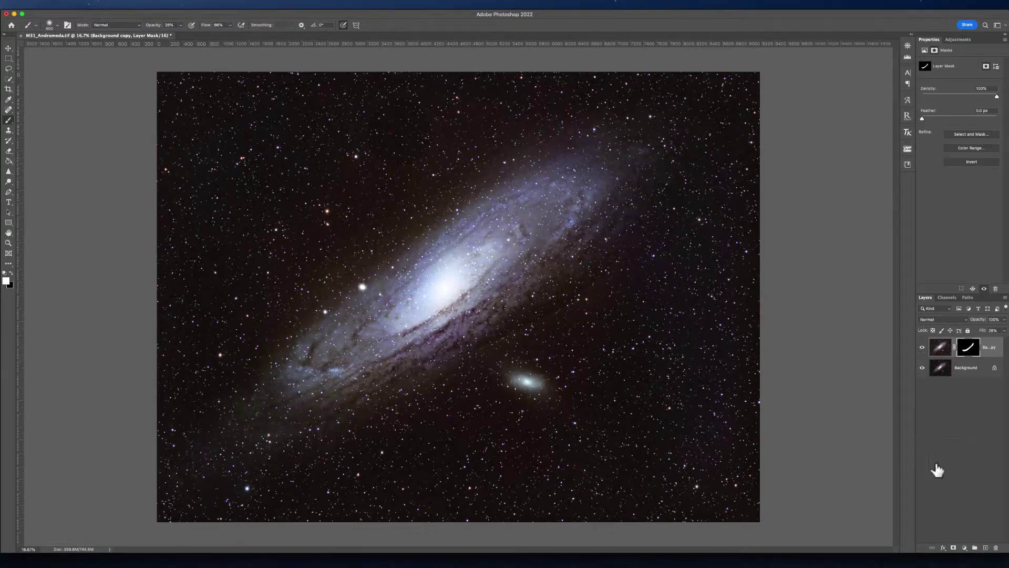
Step: Add a Hue/Saturation adjustment layer with hue about -16, saturation about +13 and slightly raised lightness
click(965, 548)
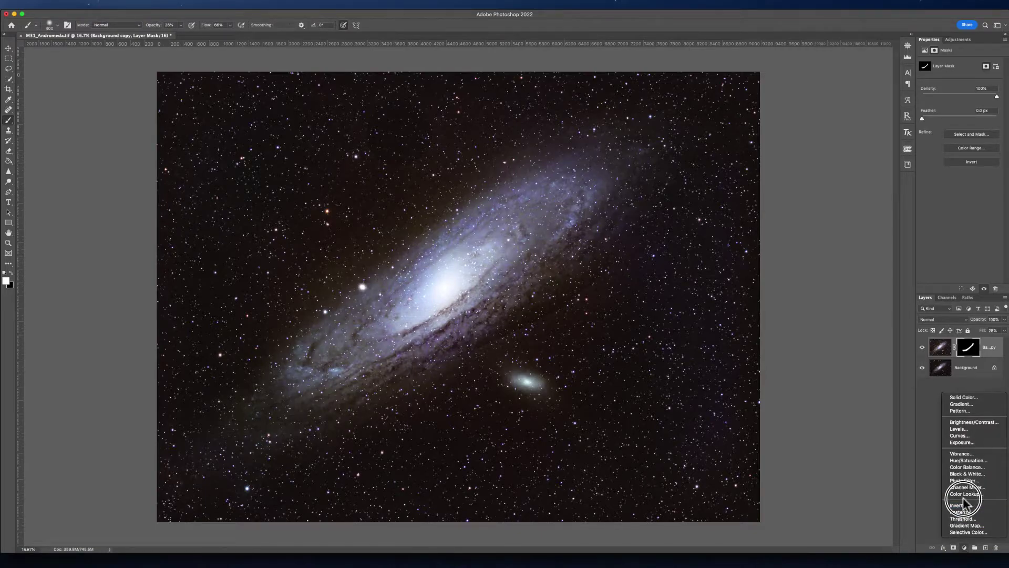
click(966, 461)
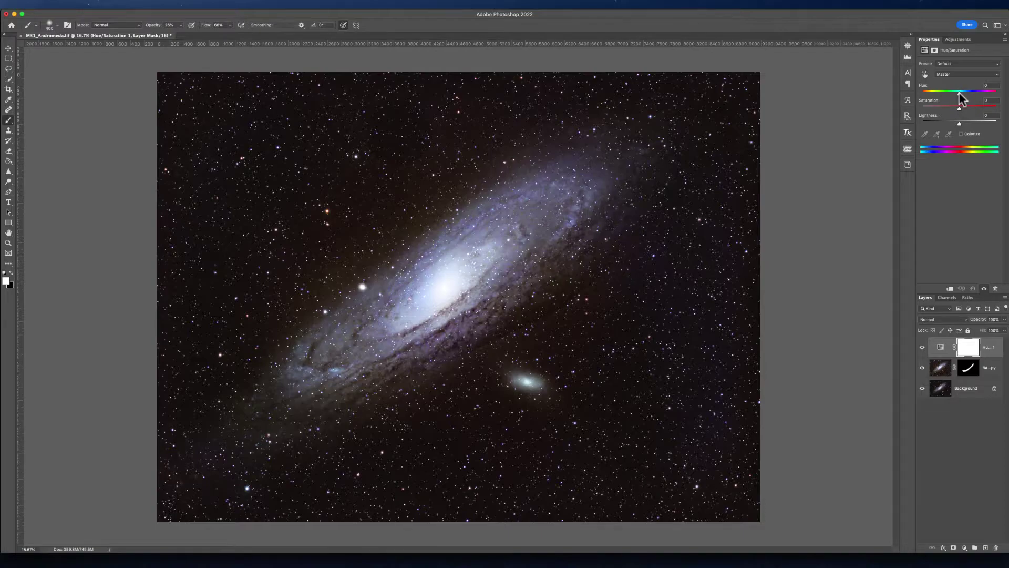
mouse_move(961, 93)
mouse_down()
mouse_move(970, 95)
mouse_move(956, 96)
mouse_up()
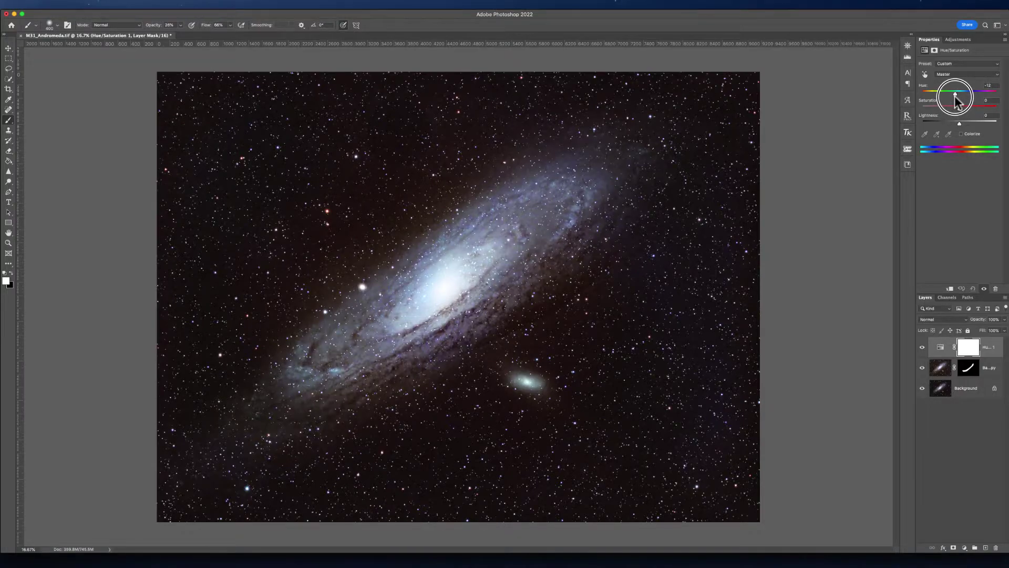
drag(955, 97, 956, 97)
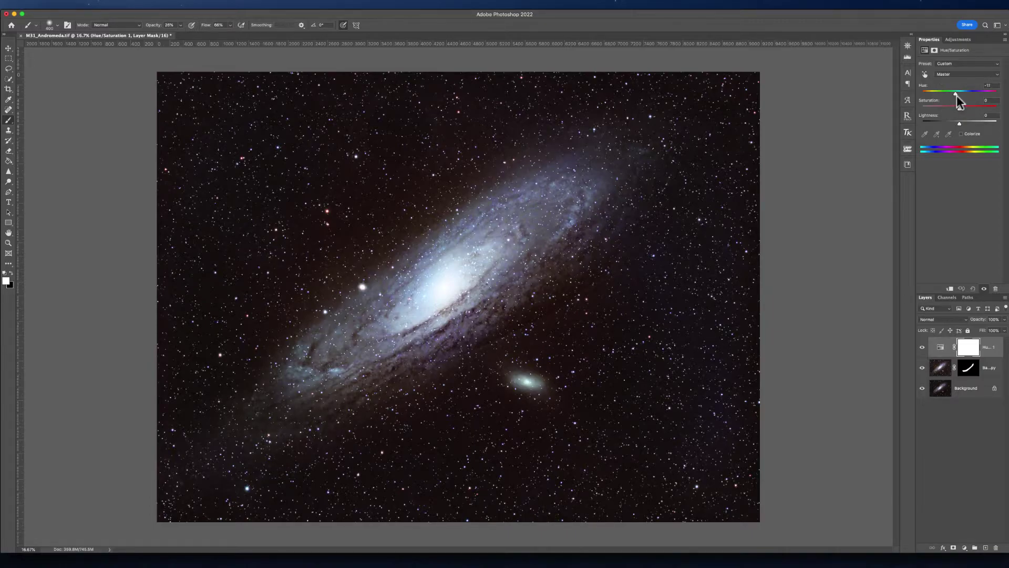
drag(954, 93, 954, 93)
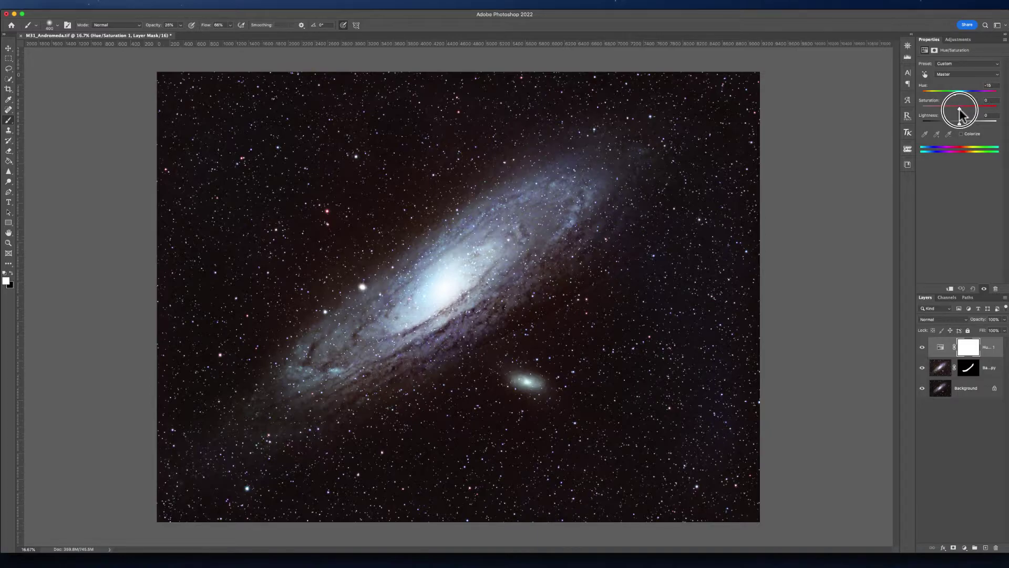
drag(960, 109, 964, 111)
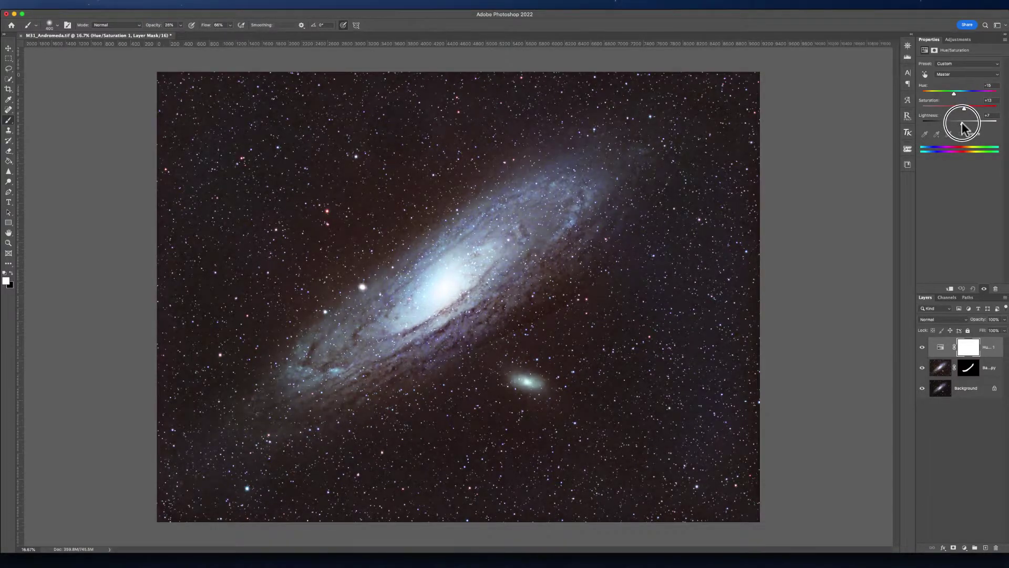
drag(961, 121, 961, 126)
Step: Invert the Hue/Saturation layer's mask to black
click(969, 348)
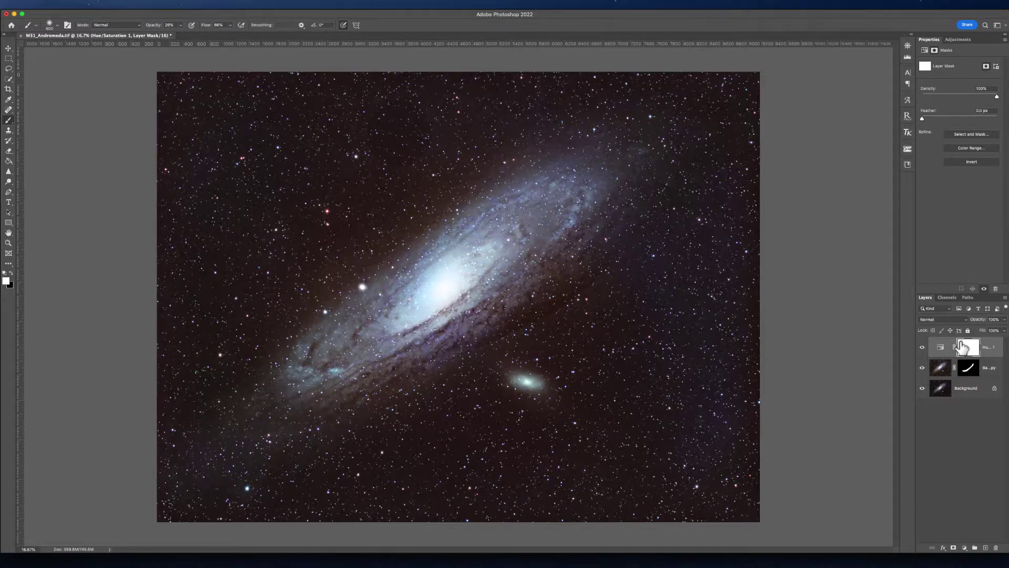
click(963, 348)
key(super+i)
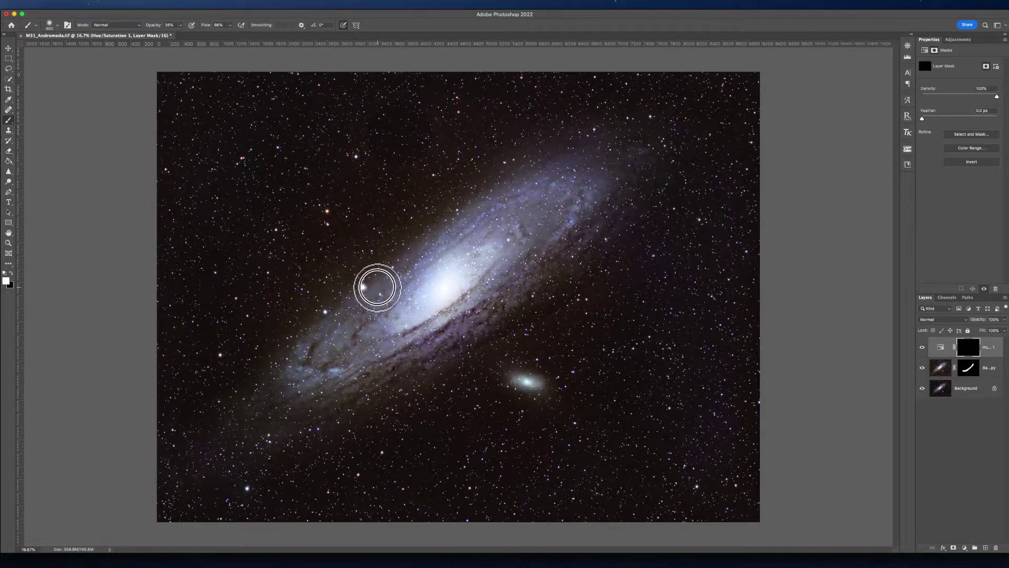
Step: Raise the brush opacity to 100% and paint white on the Hue/Saturation mask over the galaxy's disk around the core
mouse_move(421, 258)
mouse_down()
mouse_move(506, 204)
mouse_move(485, 243)
mouse_up()
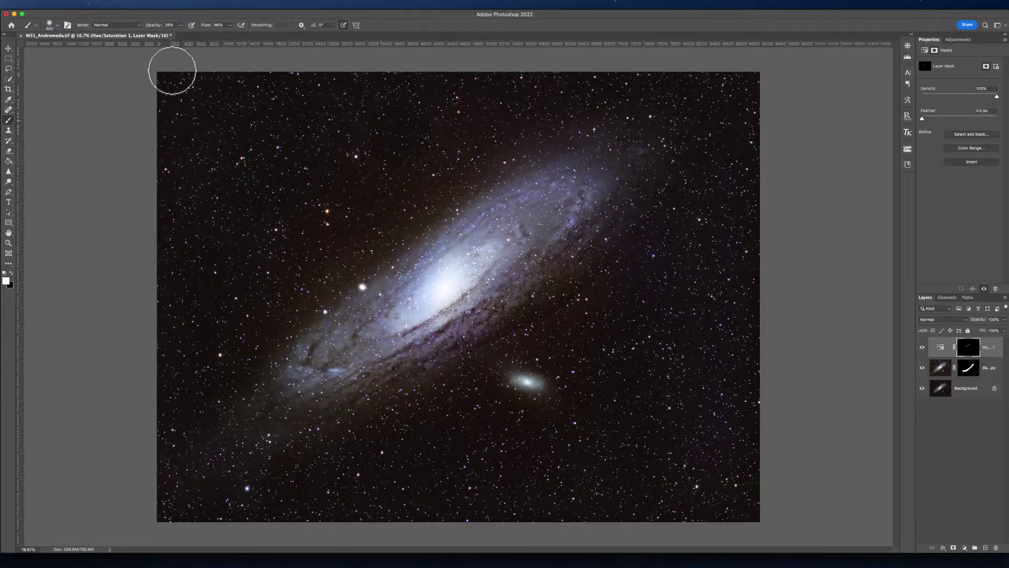
click(181, 25)
drag(181, 34, 213, 34)
mouse_move(406, 263)
mouse_down()
mouse_move(515, 204)
mouse_move(482, 245)
mouse_move(504, 261)
mouse_up()
mouse_move(388, 297)
mouse_down()
mouse_move(371, 309)
mouse_move(394, 275)
mouse_move(370, 295)
mouse_move(462, 221)
mouse_move(548, 185)
mouse_move(531, 196)
mouse_move(581, 200)
mouse_move(559, 235)
mouse_move(579, 200)
mouse_move(554, 188)
mouse_move(582, 185)
mouse_move(568, 232)
mouse_up()
mouse_move(536, 263)
mouse_down()
mouse_move(435, 327)
mouse_move(505, 316)
mouse_up()
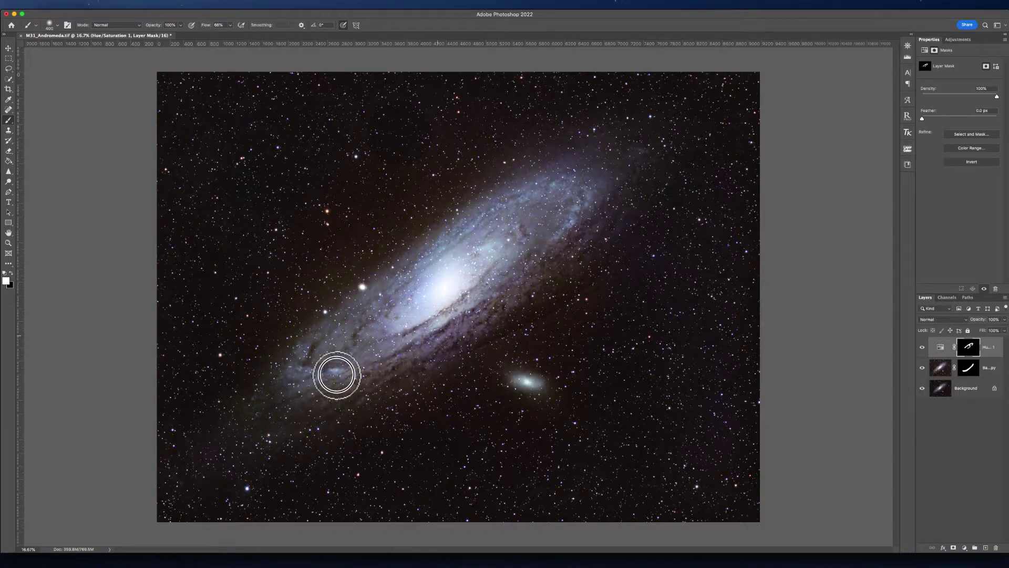
mouse_move(366, 372)
mouse_down()
mouse_move(303, 372)
mouse_move(325, 355)
mouse_move(298, 358)
mouse_move(346, 321)
mouse_move(334, 342)
mouse_move(371, 299)
mouse_move(331, 335)
mouse_move(348, 365)
mouse_move(434, 331)
mouse_move(428, 351)
mouse_move(508, 300)
mouse_move(456, 344)
mouse_move(544, 268)
mouse_move(504, 309)
mouse_move(534, 272)
mouse_move(555, 266)
mouse_move(559, 250)
mouse_move(537, 285)
mouse_move(592, 211)
mouse_move(576, 243)
mouse_move(553, 252)
mouse_move(601, 188)
mouse_move(573, 237)
mouse_move(558, 211)
mouse_move(554, 222)
mouse_move(565, 171)
mouse_move(465, 210)
mouse_move(297, 361)
mouse_move(325, 369)
mouse_move(320, 377)
mouse_move(338, 369)
mouse_move(327, 364)
mouse_move(335, 366)
mouse_move(315, 373)
mouse_move(345, 373)
mouse_move(340, 357)
mouse_move(390, 373)
mouse_move(445, 337)
mouse_up()
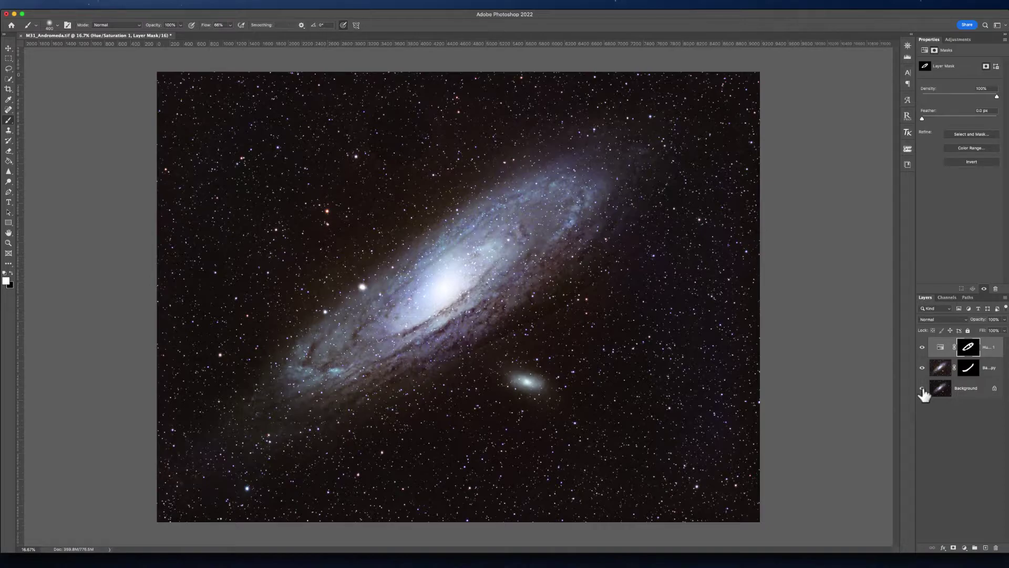
Step: Compare the original Background alone with the full layer stack by repeatedly isolating the Background layer
alt+click(923, 390)
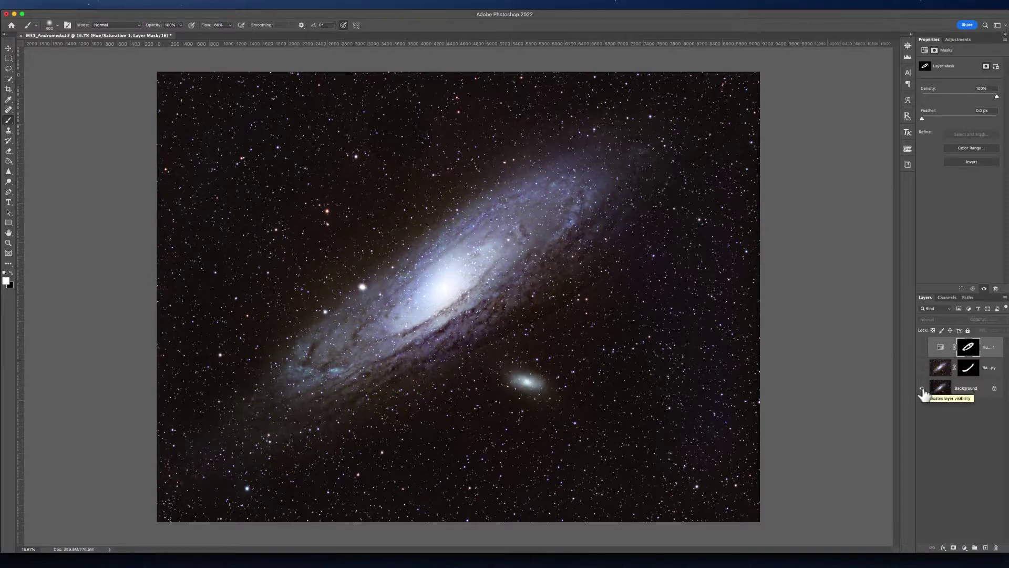
alt+click(923, 389)
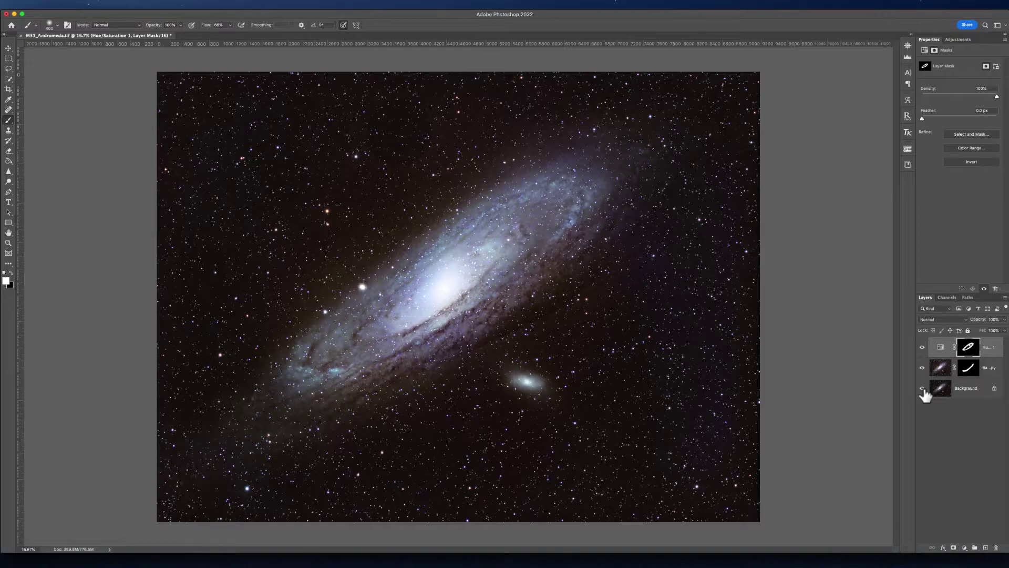
alt+click(922, 390)
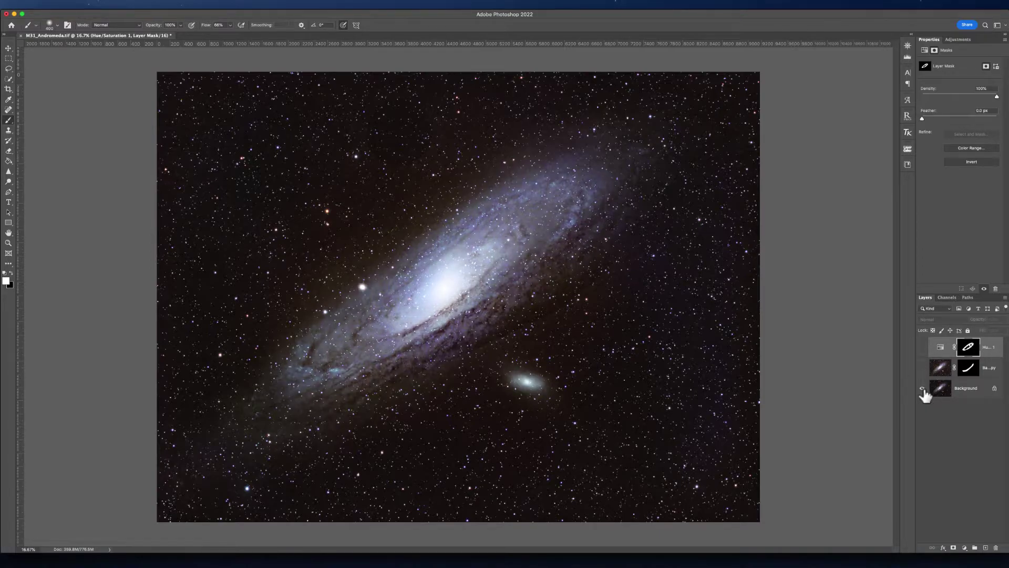
alt+click(922, 389)
alt+click(923, 390)
alt+click(923, 390)
alt+click(923, 390)
alt+click(923, 390)
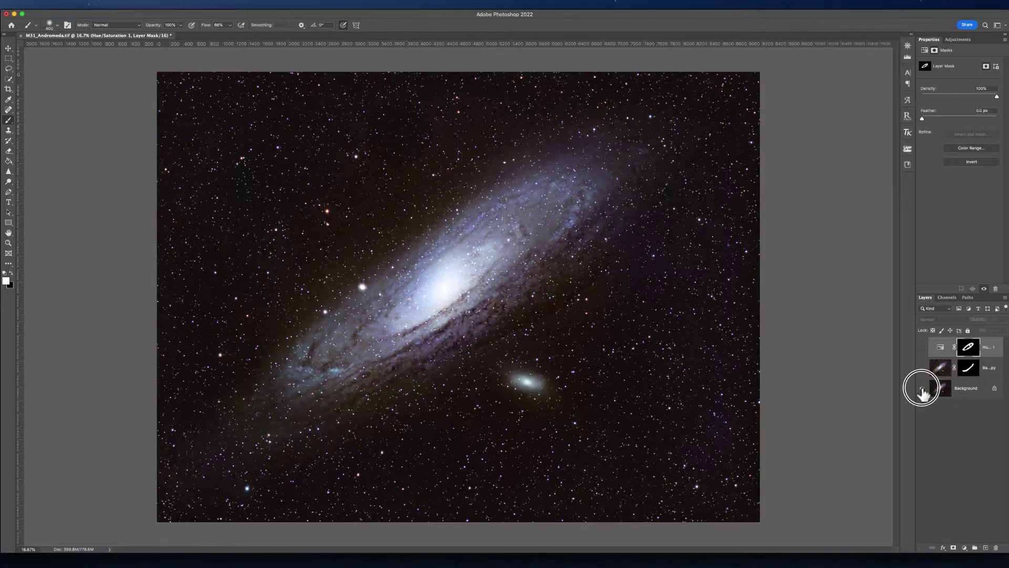
alt+click(923, 389)
alt+click(923, 390)
alt+click(923, 389)
alt+click(923, 389)
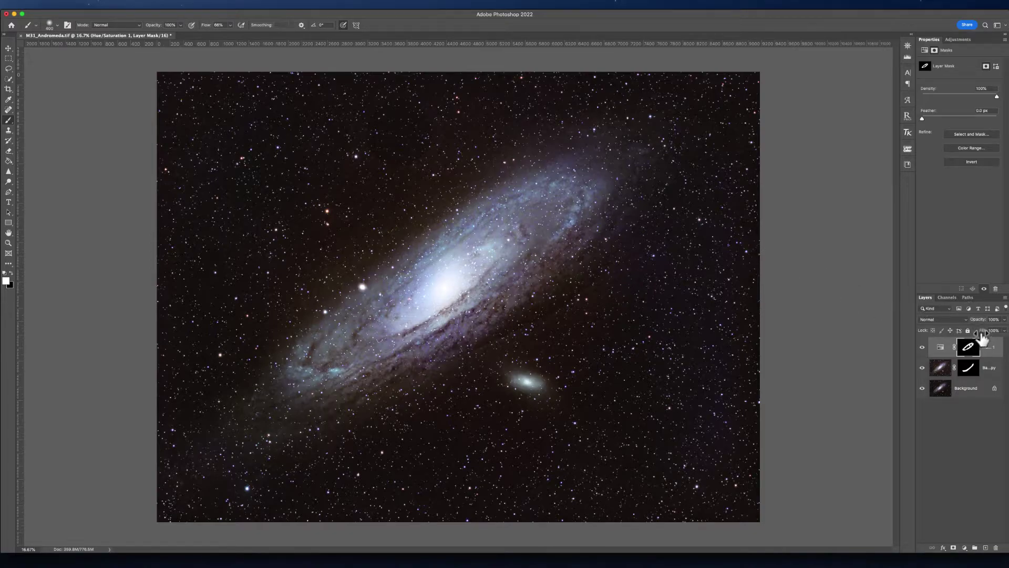
Step: Lower the Hue/Saturation layer's fill to about 39%, comparing the result against the Background layer alone
drag(984, 337, 966, 343)
alt+click(922, 388)
alt+click(922, 388)
alt+click(922, 389)
alt+click(922, 389)
drag(984, 334, 976, 332)
Step: Flatten all layers into a single Background layer and save M31_Andromeda.tif
click(79, 4)
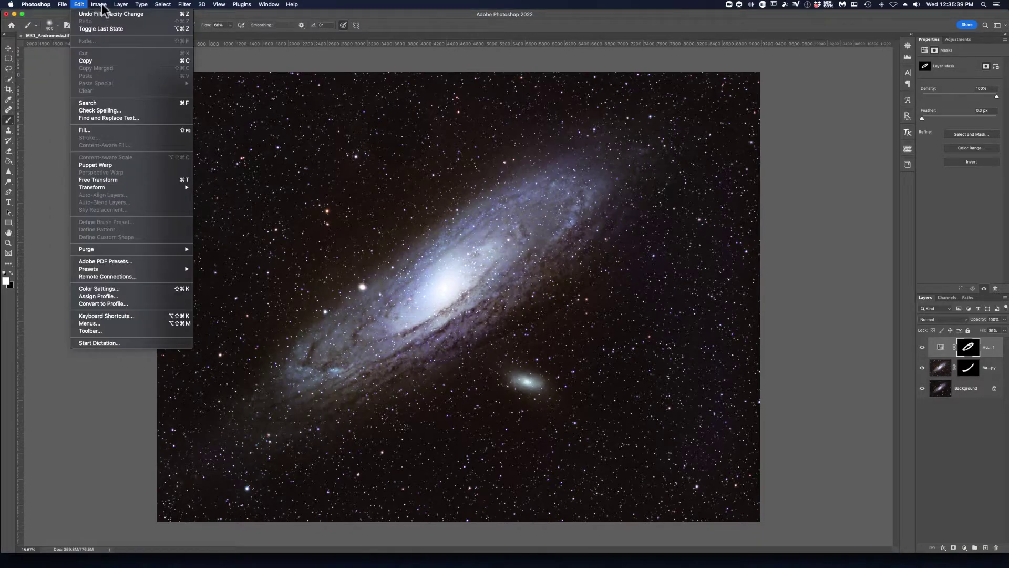
mouse_move(121, 4)
click(129, 318)
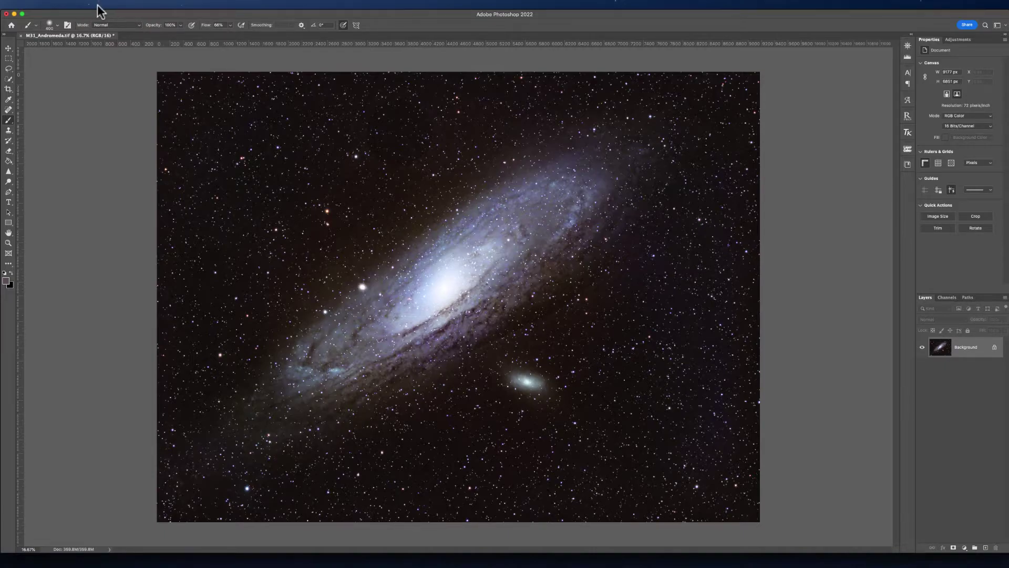
click(62, 4)
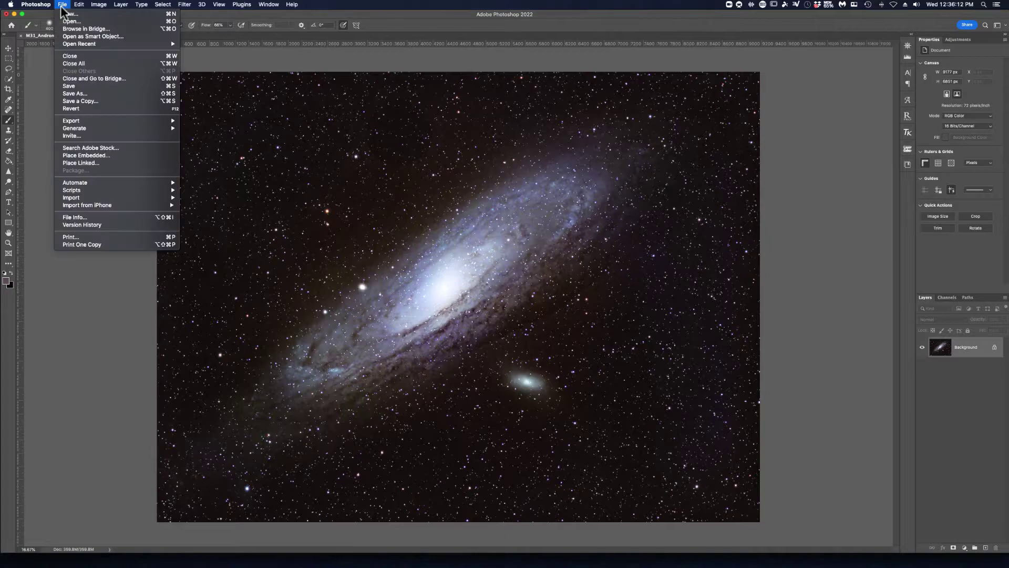
click(66, 86)
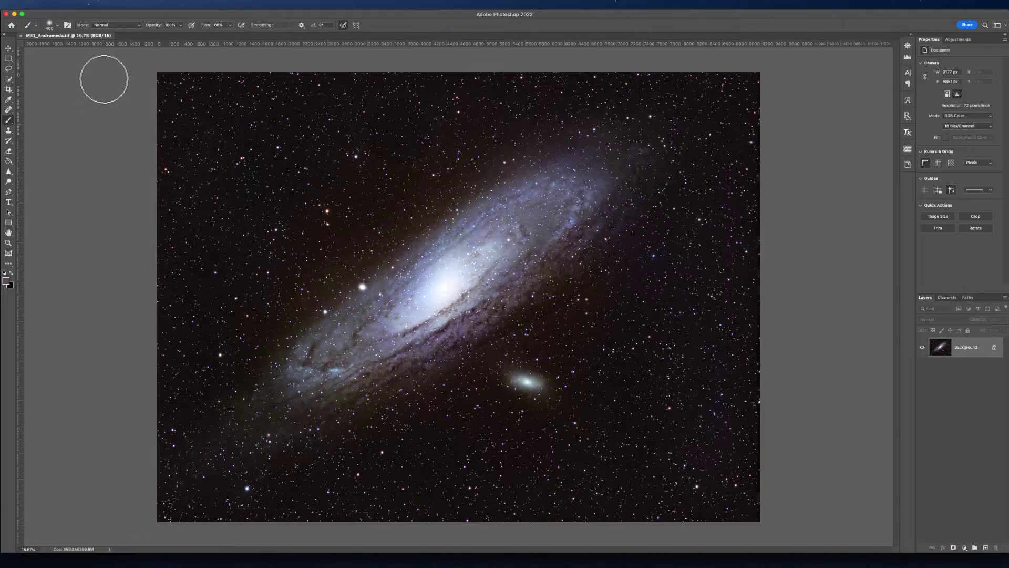
Step: Convert the flattened Andromeda image to 8 bits per channel
click(98, 4)
mouse_move(103, 16)
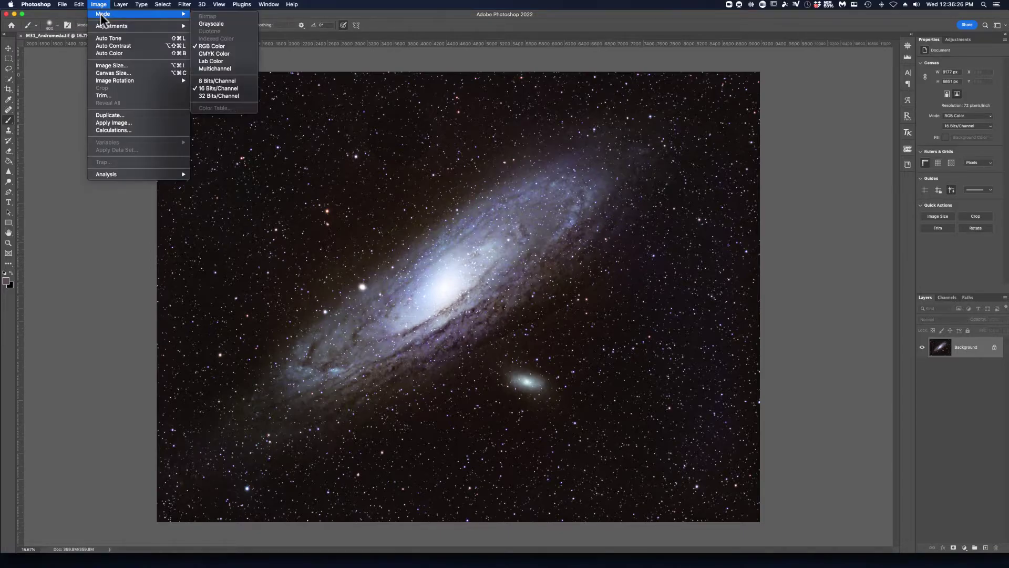
click(207, 82)
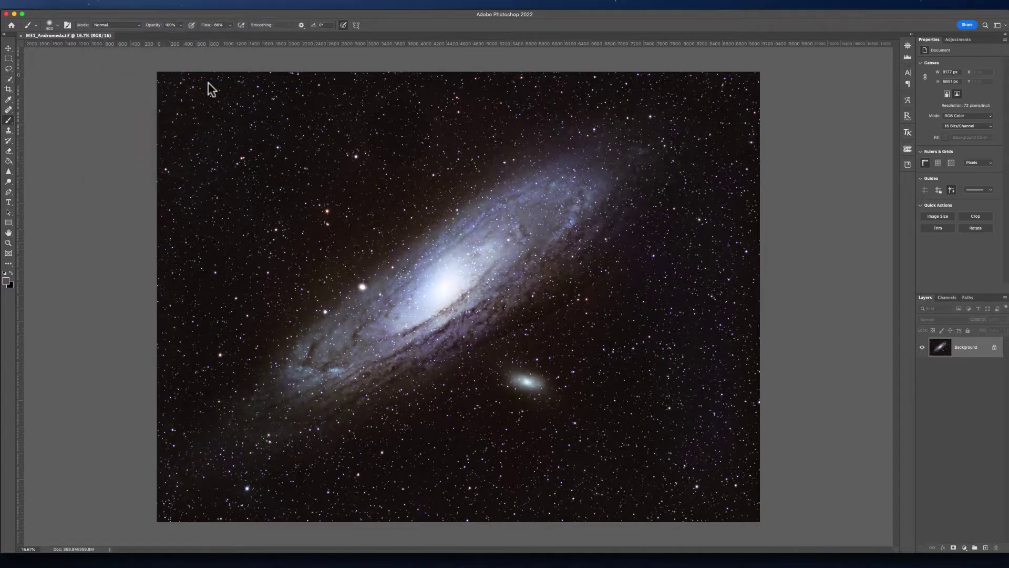
Step: Save the image as M31_Andromeda.jpg in JPEG format at Maximum quality 12, replacing the existing file
click(62, 5)
click(74, 94)
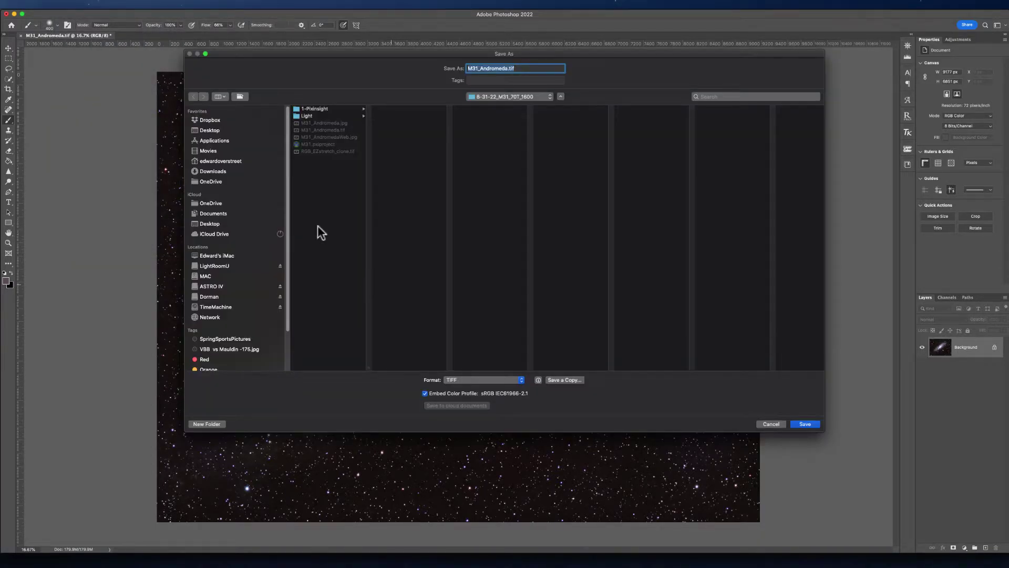
click(523, 380)
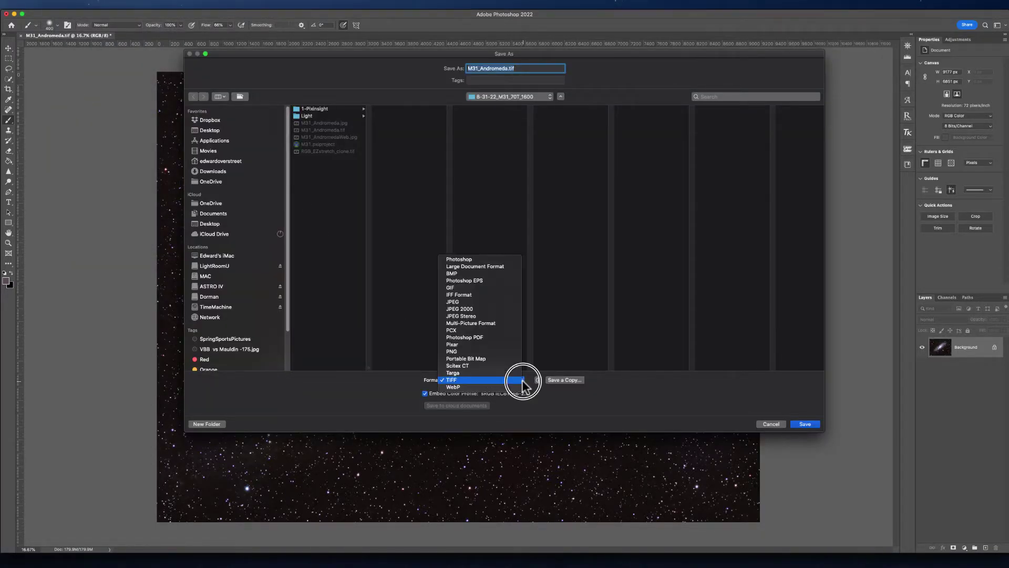
click(453, 302)
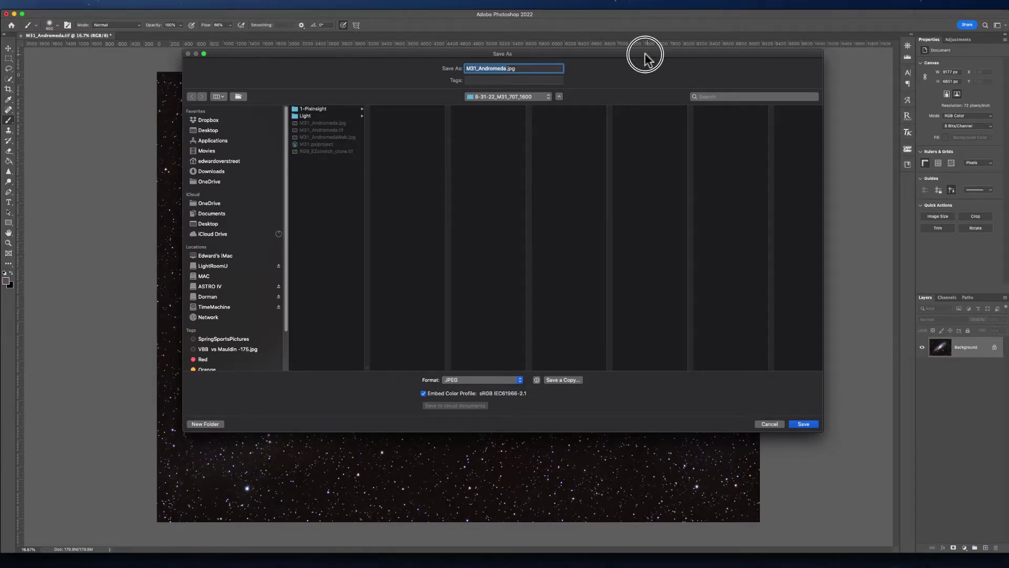
drag(648, 54, 455, 38)
click(611, 406)
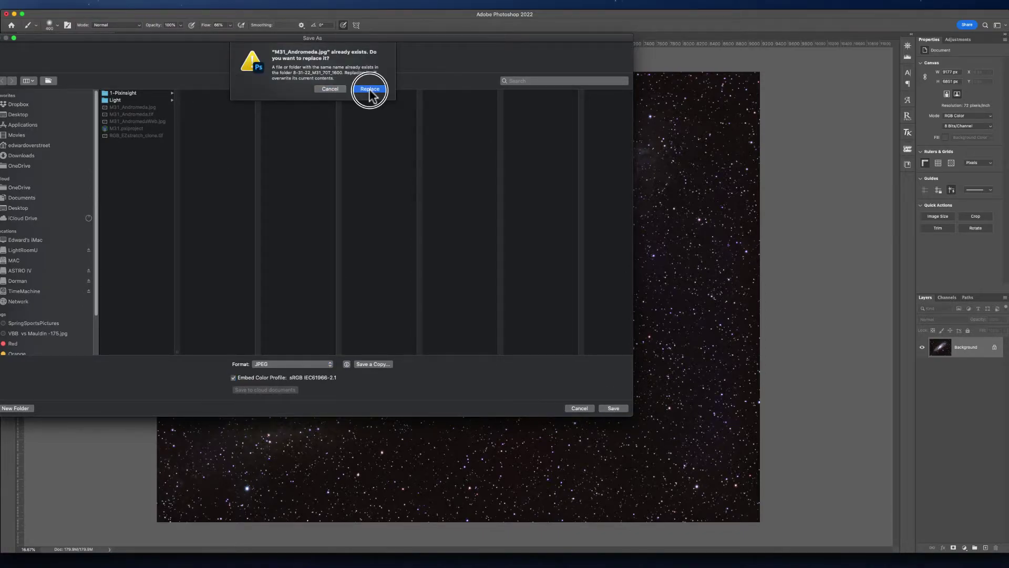
click(370, 89)
key(Return)
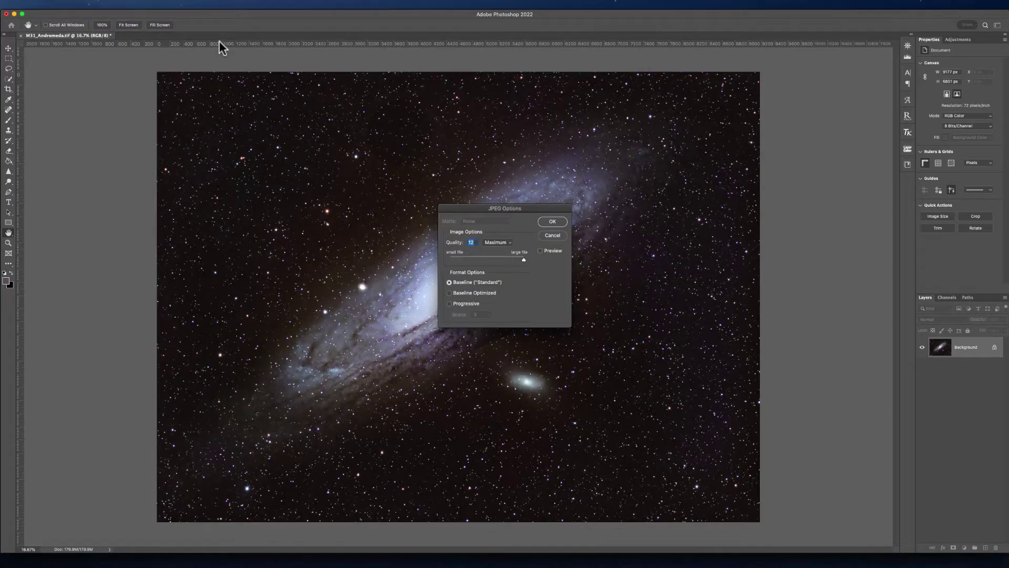
click(549, 223)
key(b)
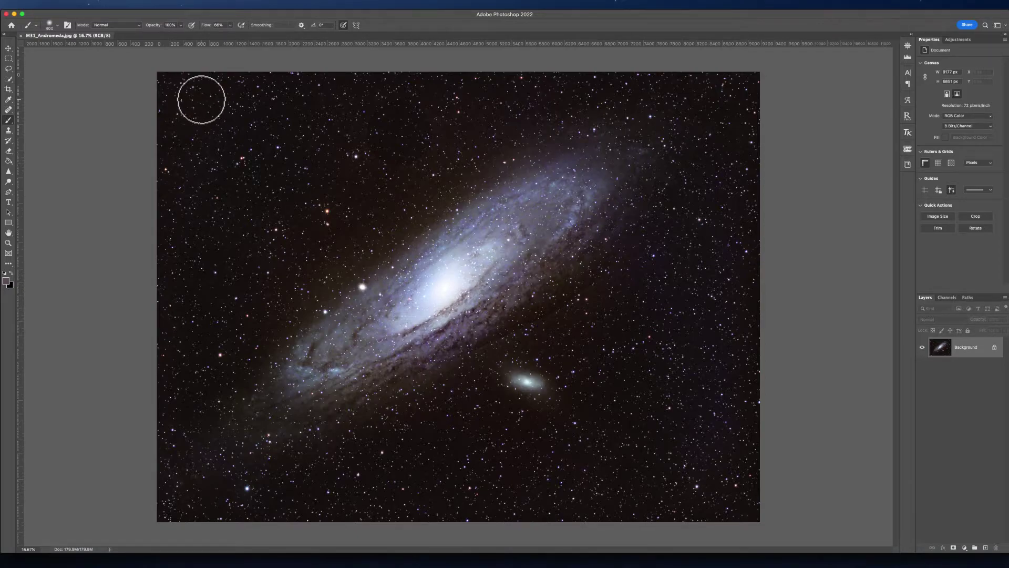
Step: Set up a Save for Web export as a Very High quality JPEG with the width set to 1500 px
click(63, 5)
mouse_move(71, 122)
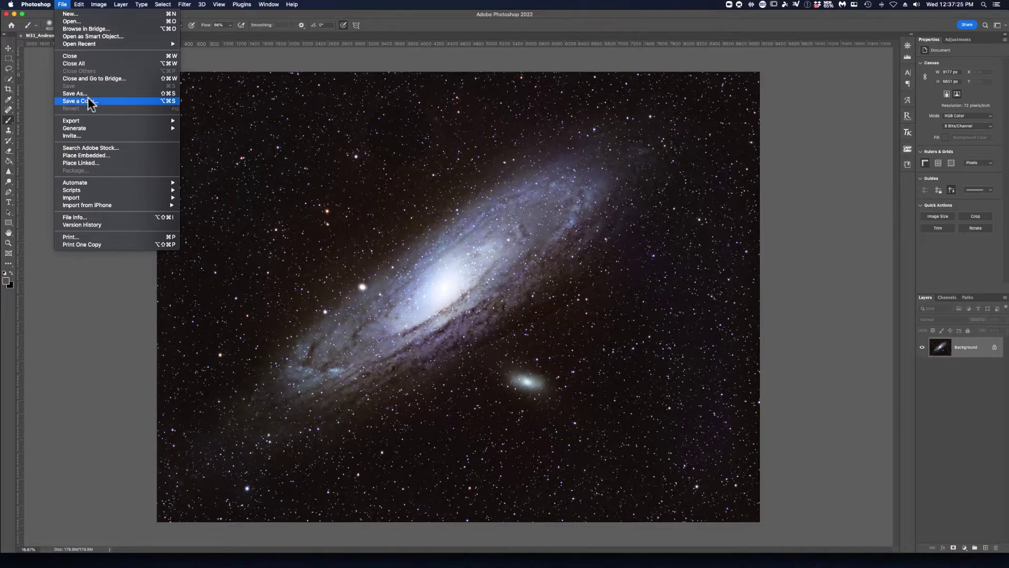
mouse_move(79, 4)
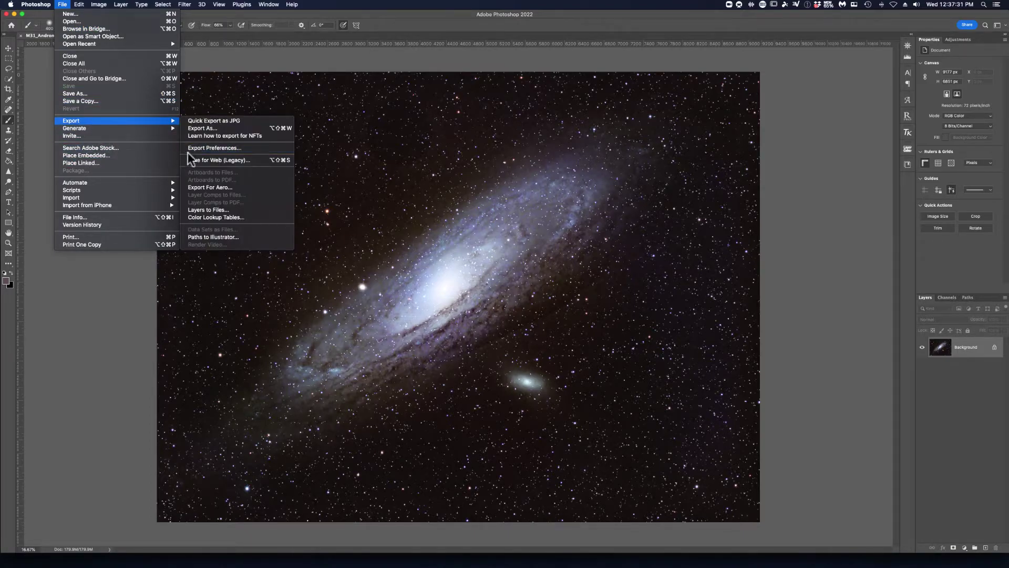
click(208, 160)
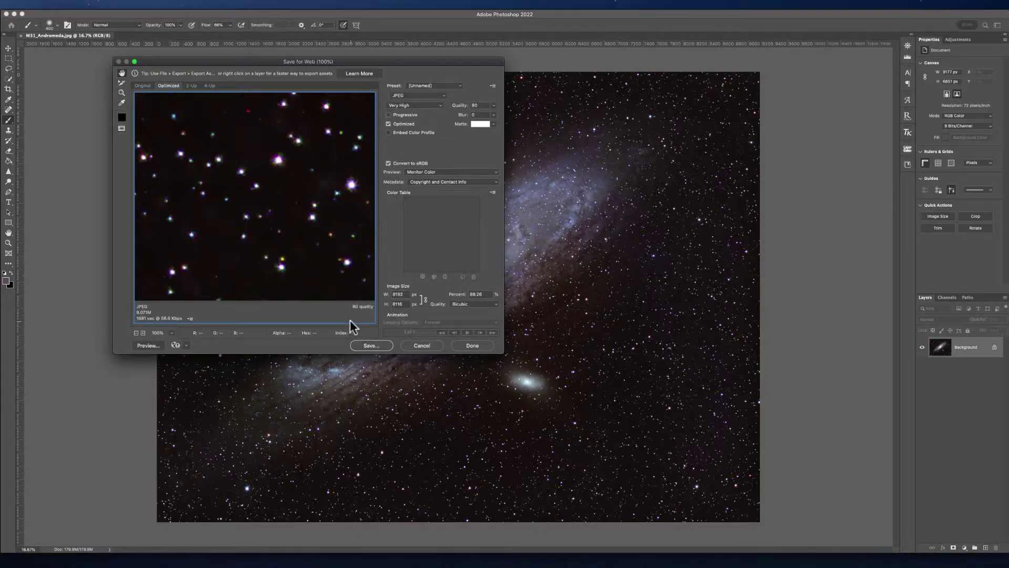
click(402, 295)
text(1500)
click(441, 105)
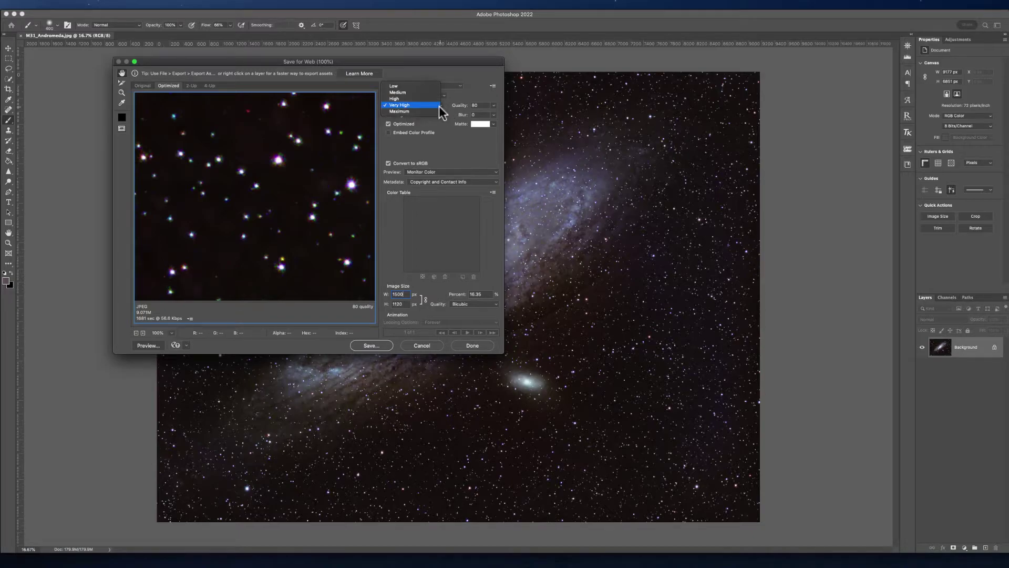
click(408, 108)
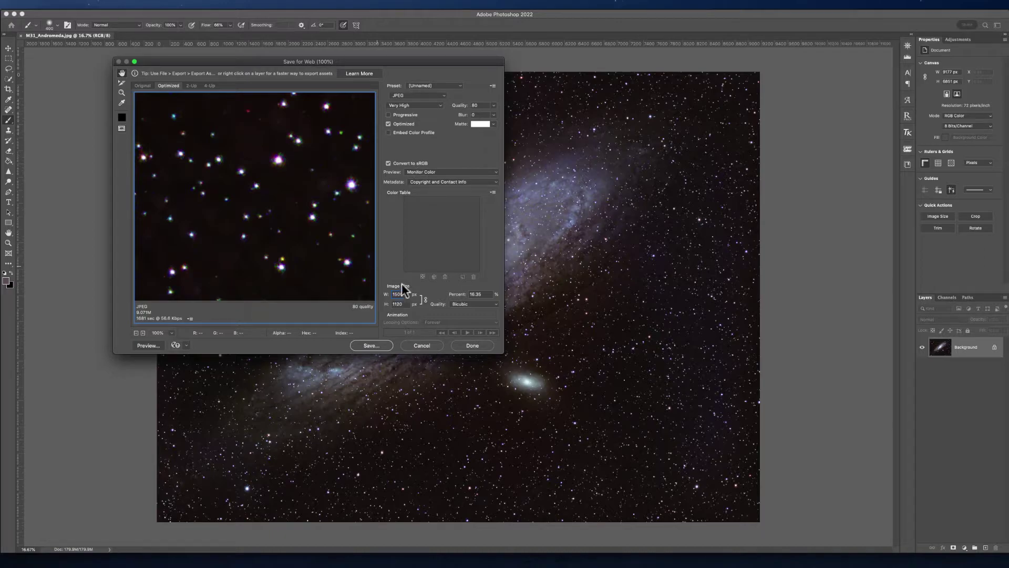
Step: Save the web export as M31_AndromedaWeb.jpg in the 8-31-22_M31_70T_1600 folder, overwriting the existing file
click(379, 346)
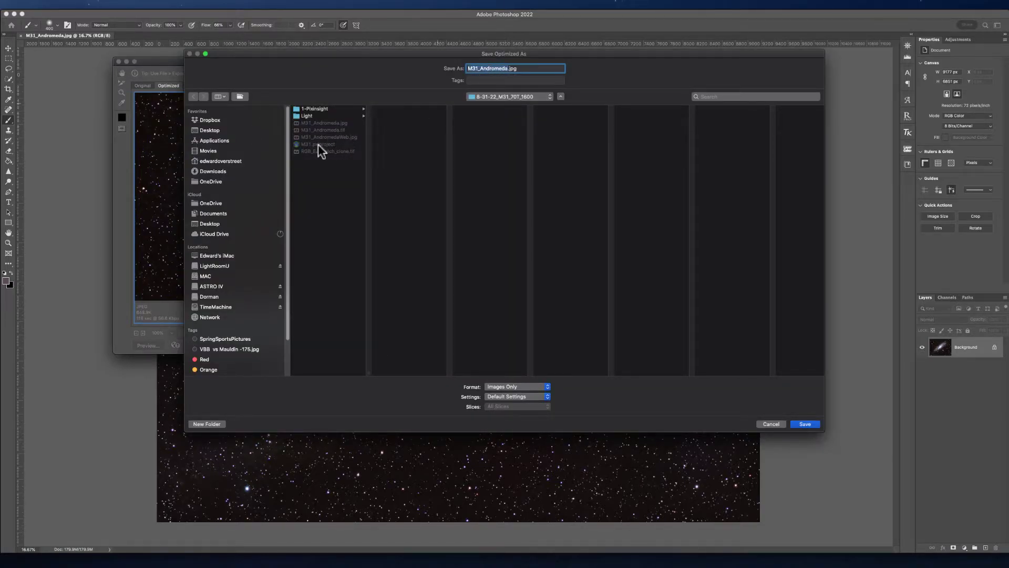
click(332, 136)
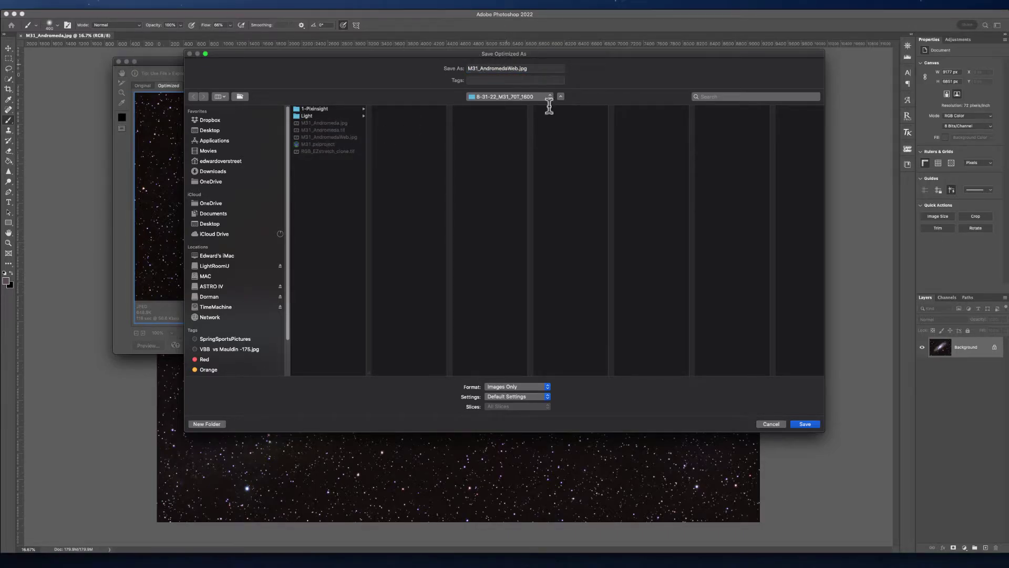
drag(720, 53, 478, 62)
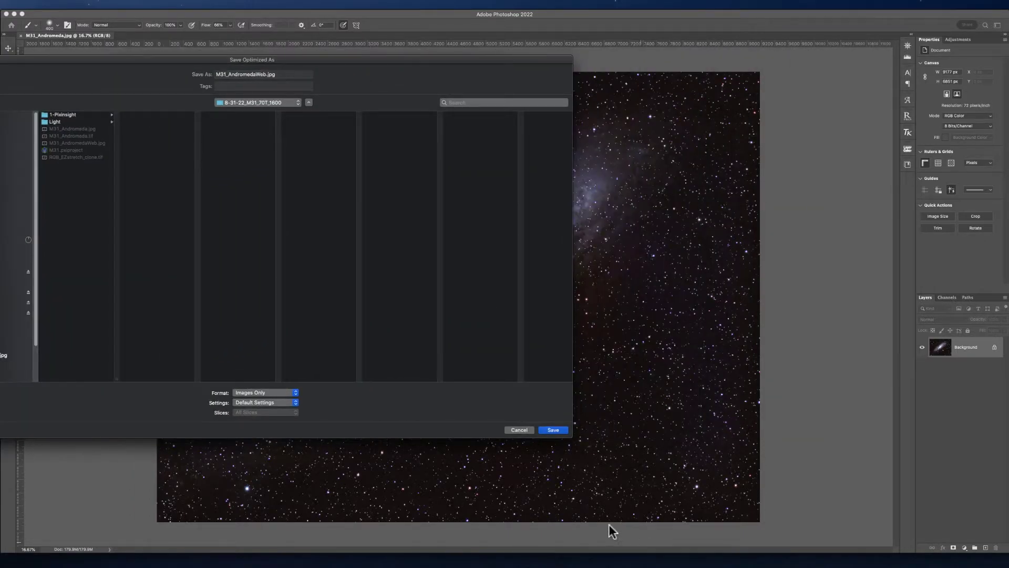
click(554, 430)
click(310, 111)
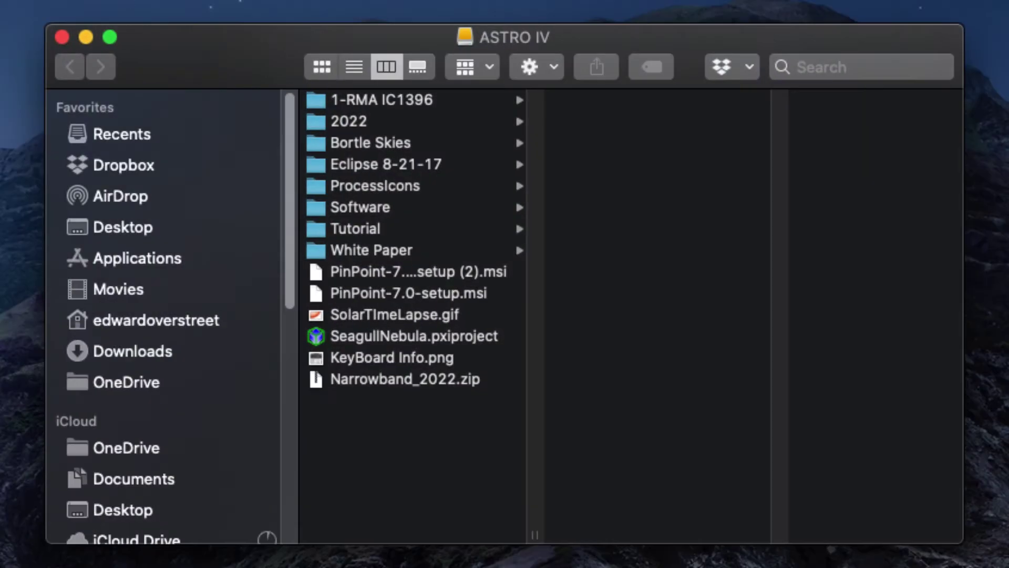
Step: In Finder, open 2022 > 9-SEP > 8-31-22_M31_70T_1600 on ASTRO IV and compare the file details of the web JPEG, TIFF and full-size JPEG
click(349, 121)
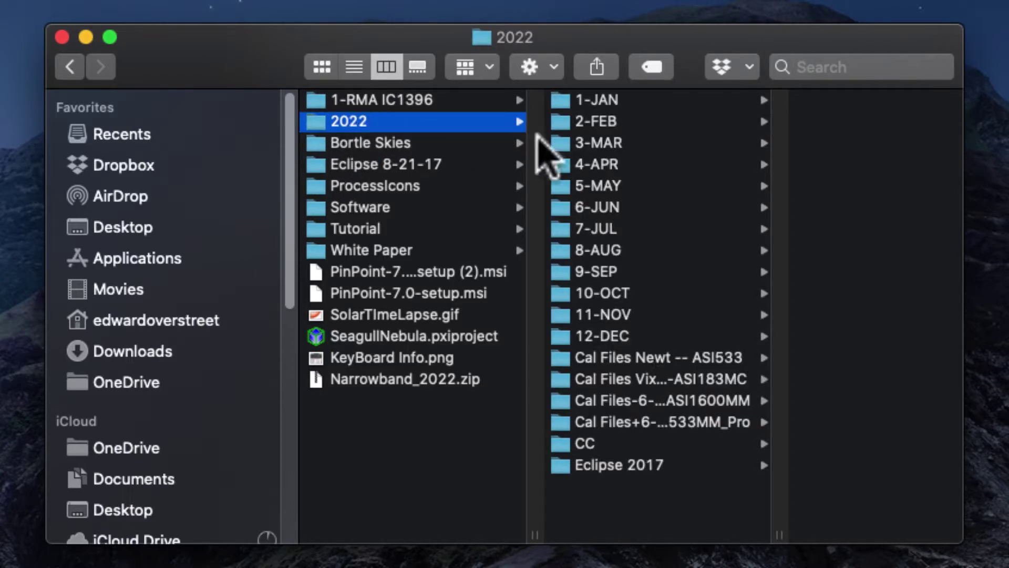
click(591, 272)
click(799, 101)
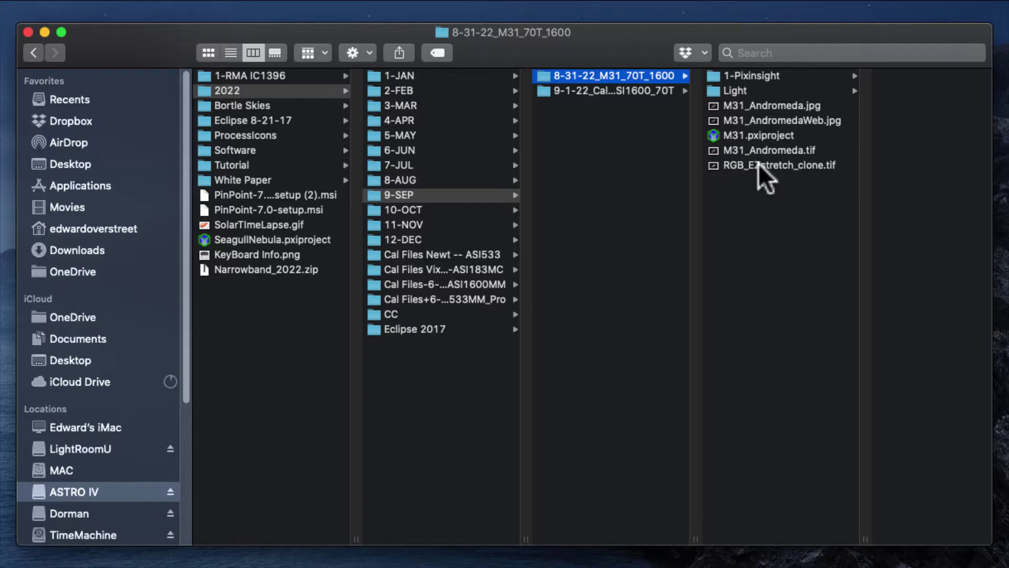
click(776, 115)
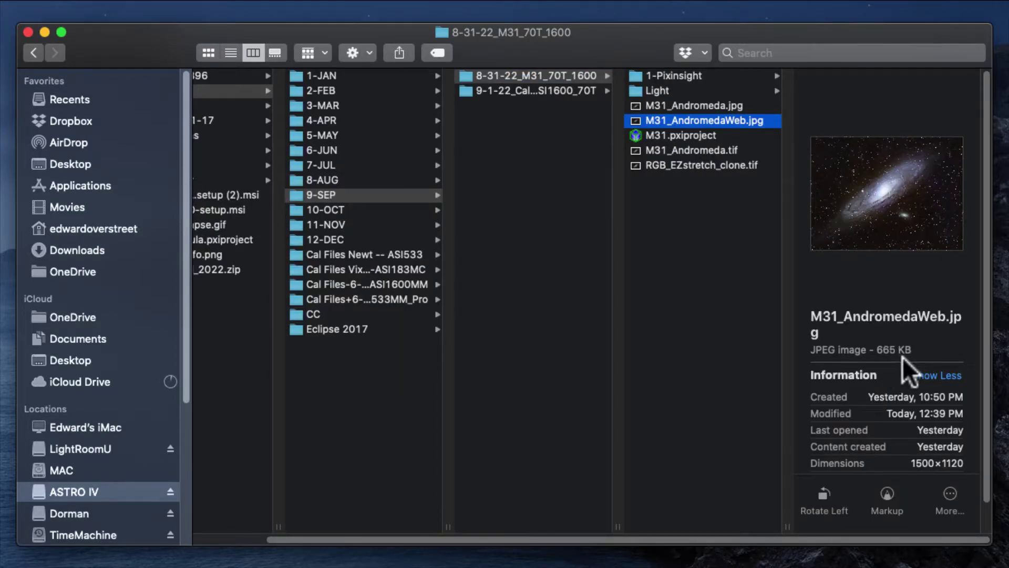
click(684, 150)
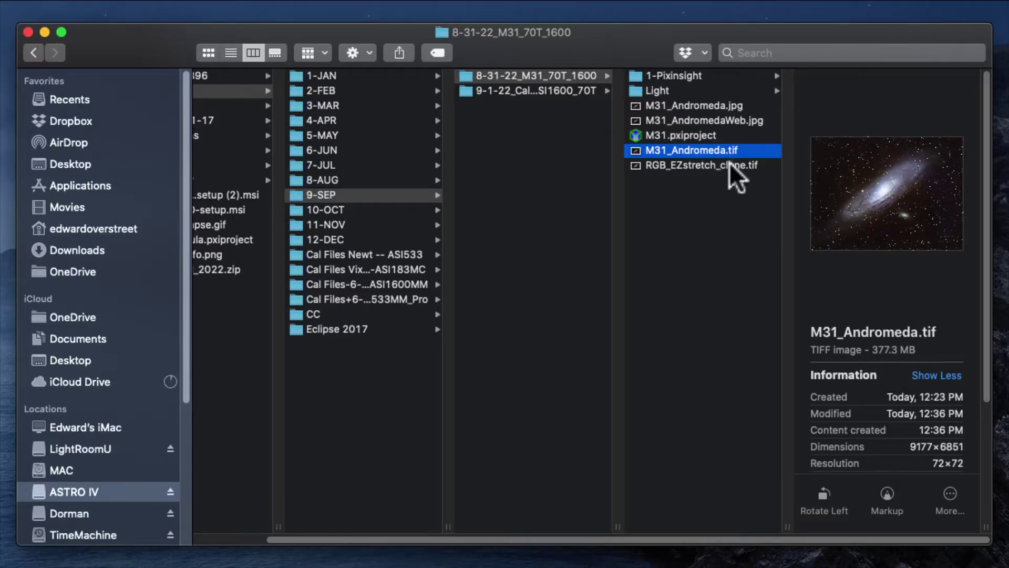
click(681, 108)
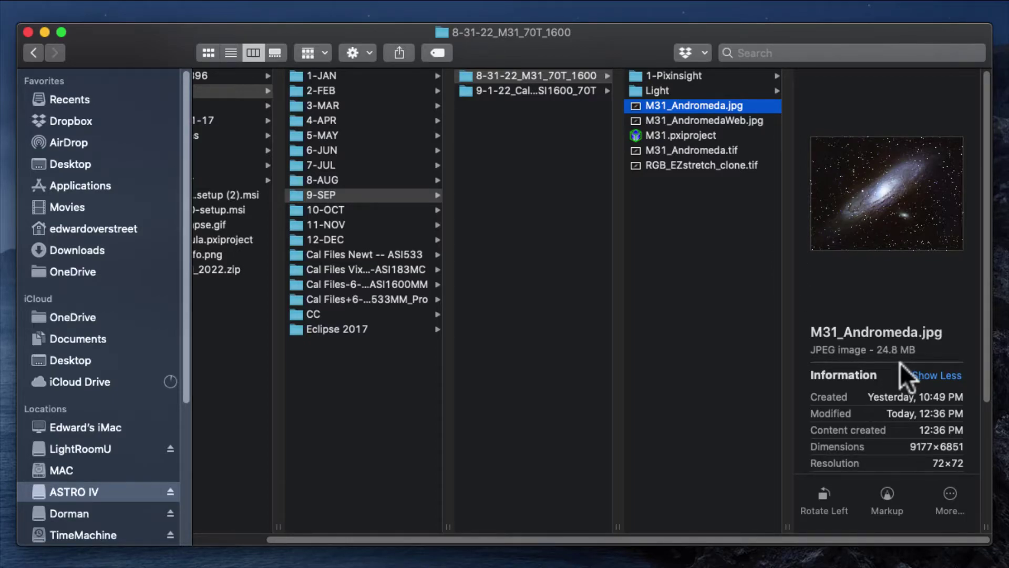
click(721, 120)
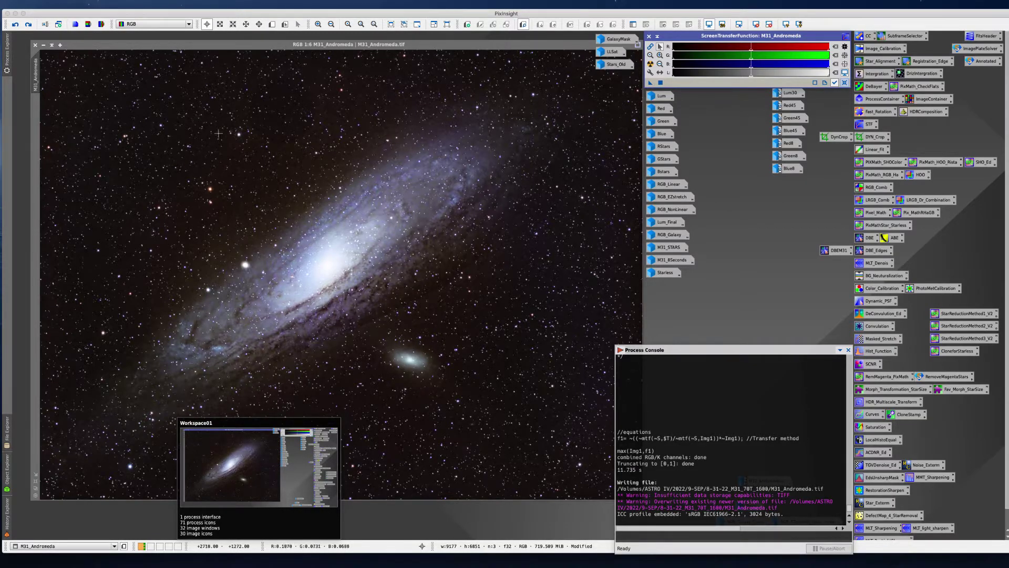
Step: Switch to PixInsight, minimise the old M31_Andromeda image window, and open the Photoshop-edited M31_Andromeda.tif
click(749, 206)
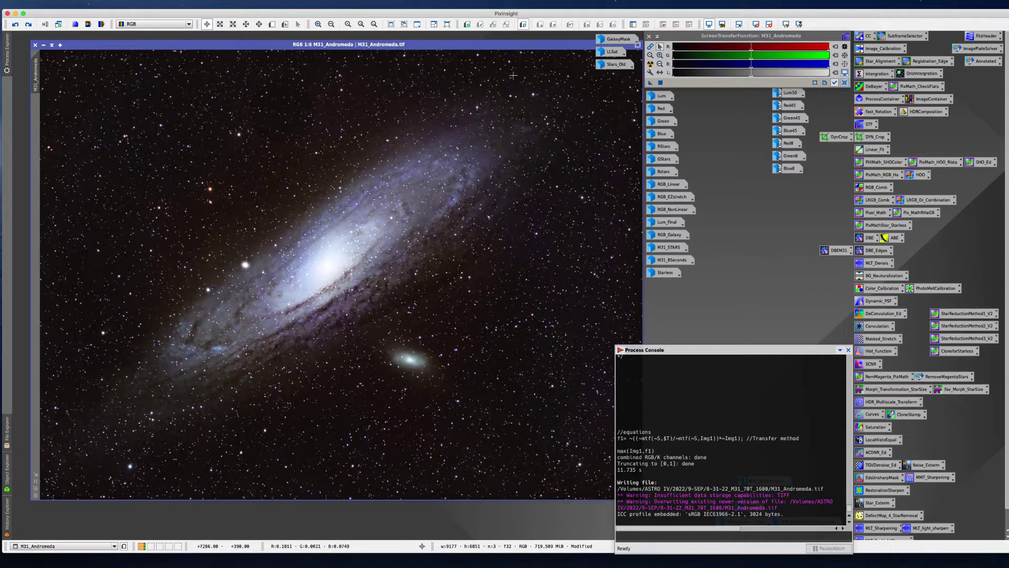
click(43, 45)
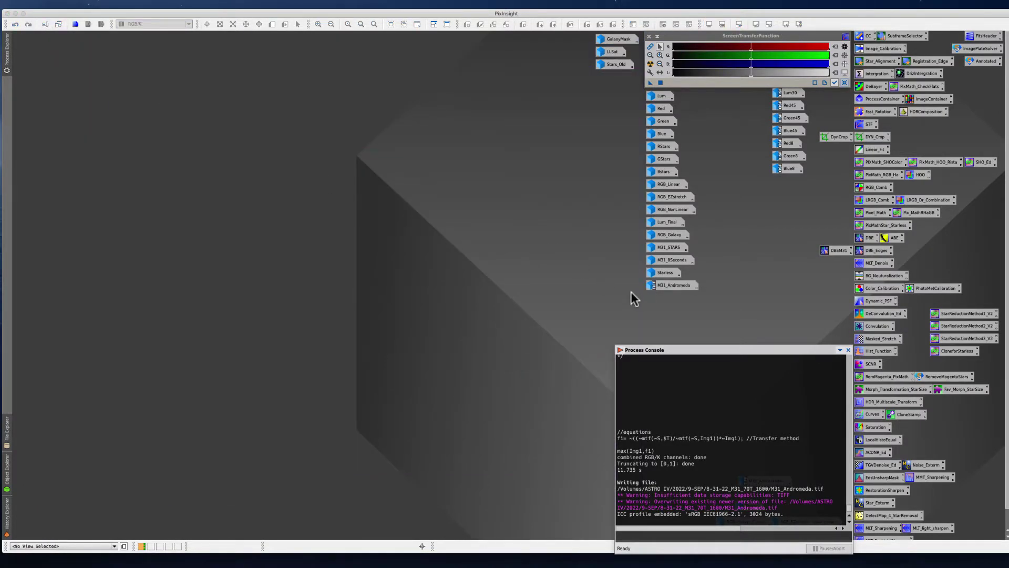
click(60, 4)
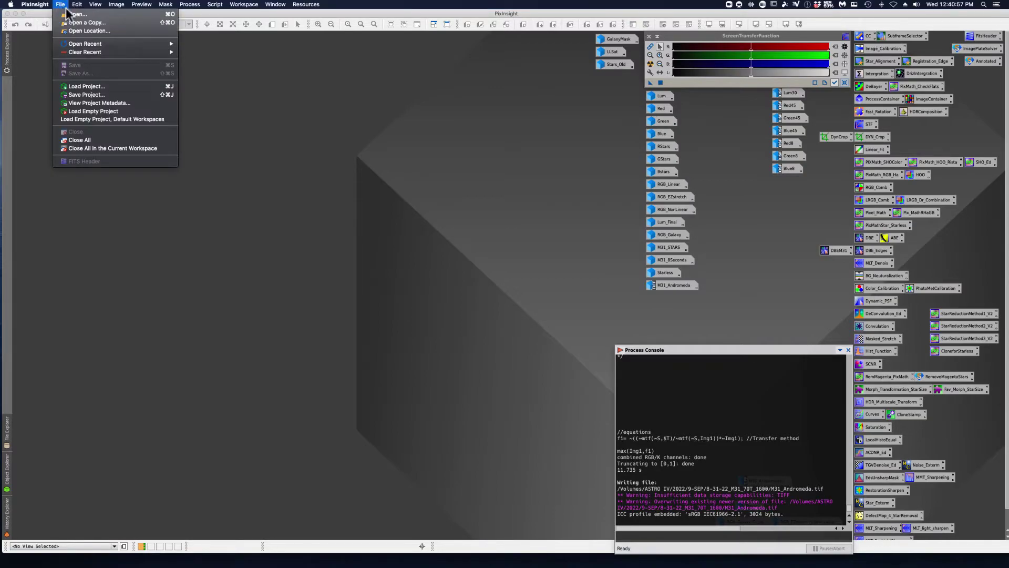
click(77, 16)
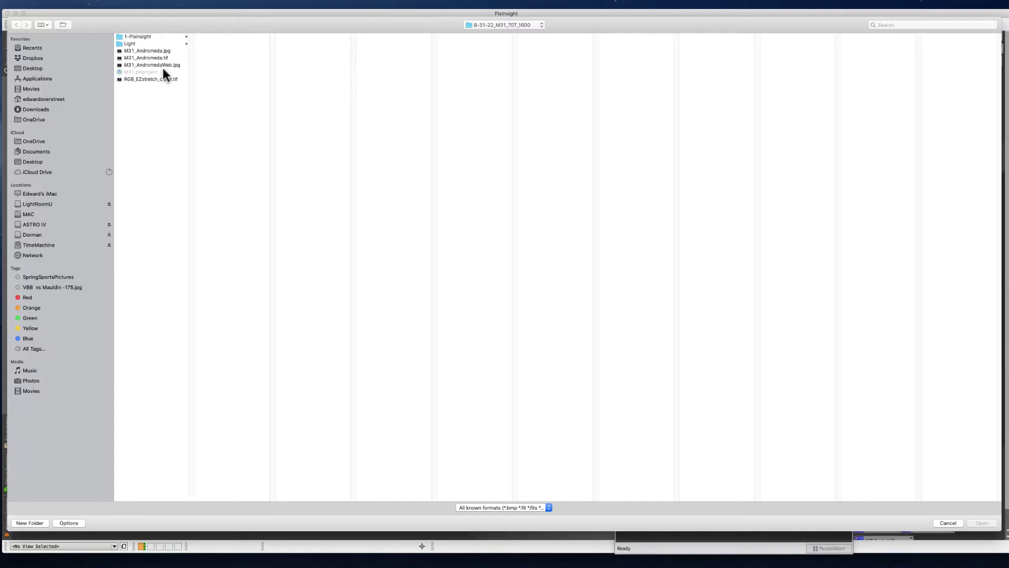
click(160, 58)
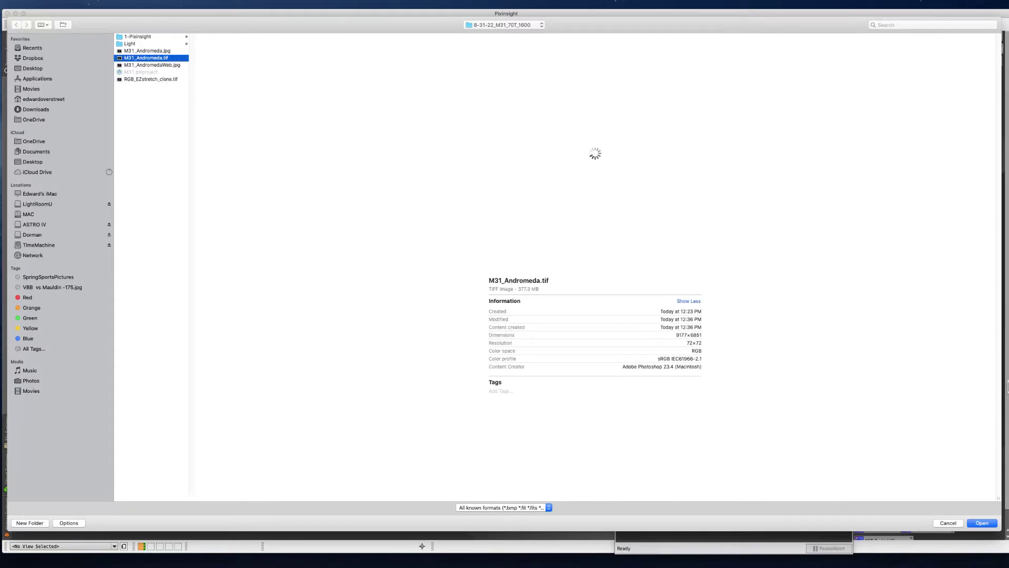
click(982, 523)
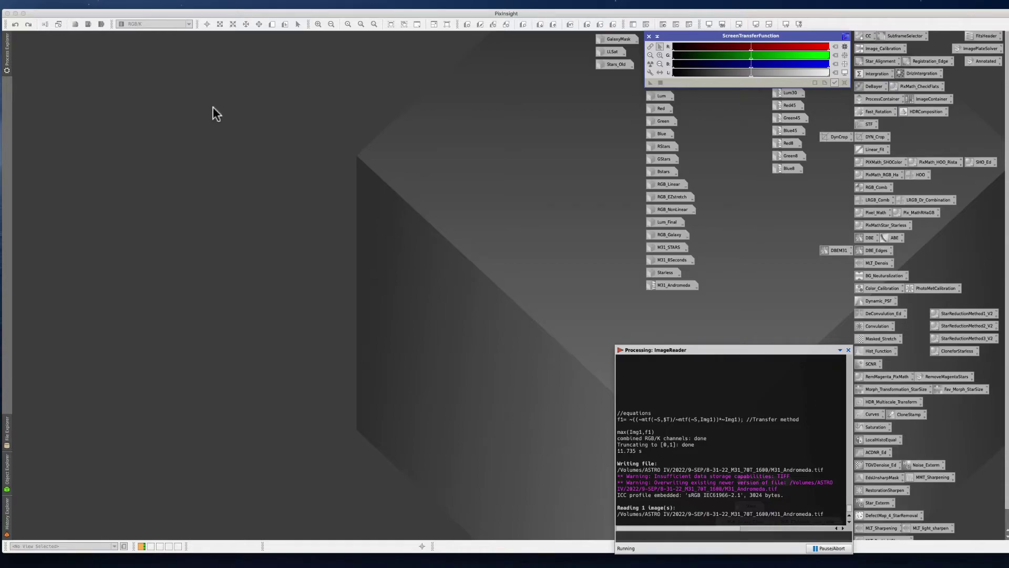
click(663, 389)
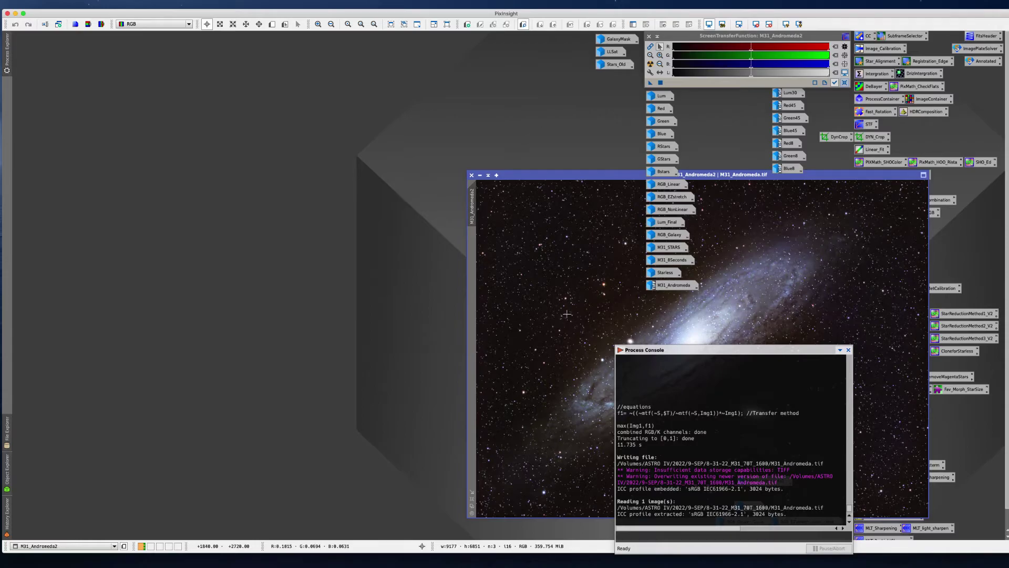
Step: Move the reopened M31_Andromeda.tif window into the clear workspace area and enlarge it to 1:6
click(423, 169)
drag(423, 167, 94, 67)
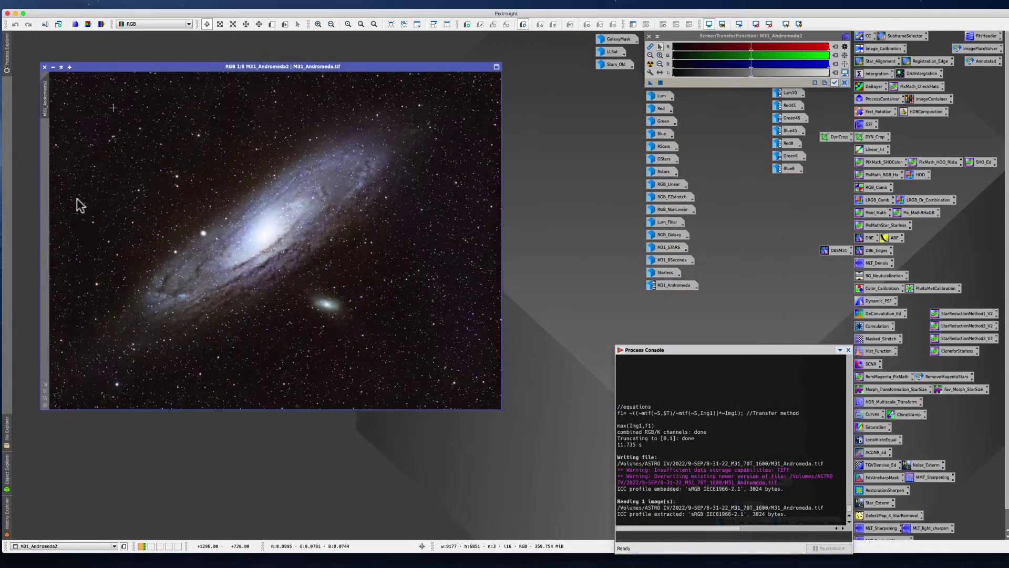
click(45, 393)
drag(95, 67, 73, 41)
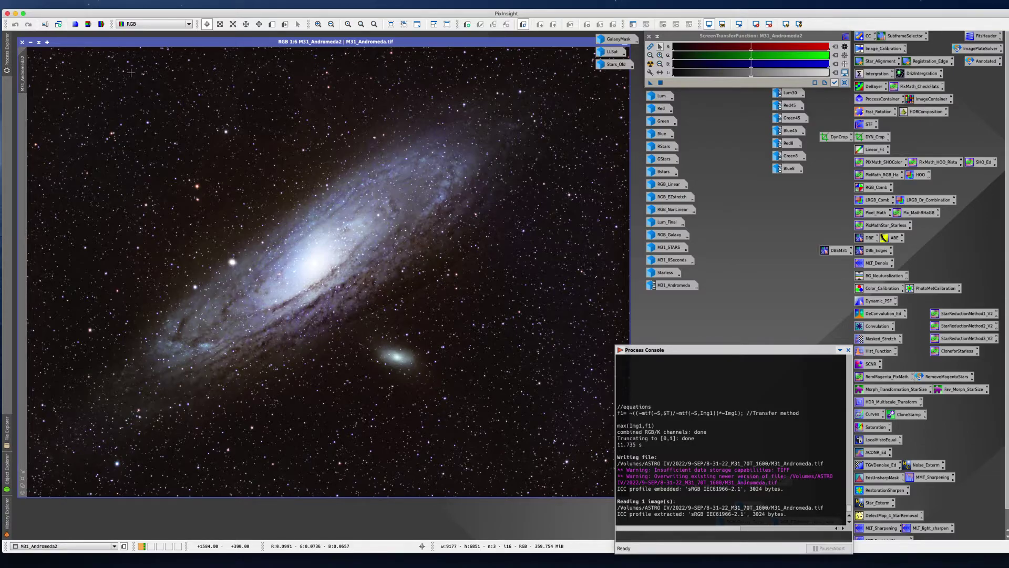
Step: Clone the reopened image, minimise the original beneath the M31_Andromeda icon, and enlarge the clone to 1:6
drag(97, 42, 199, 66)
drag(135, 96, 105, 87)
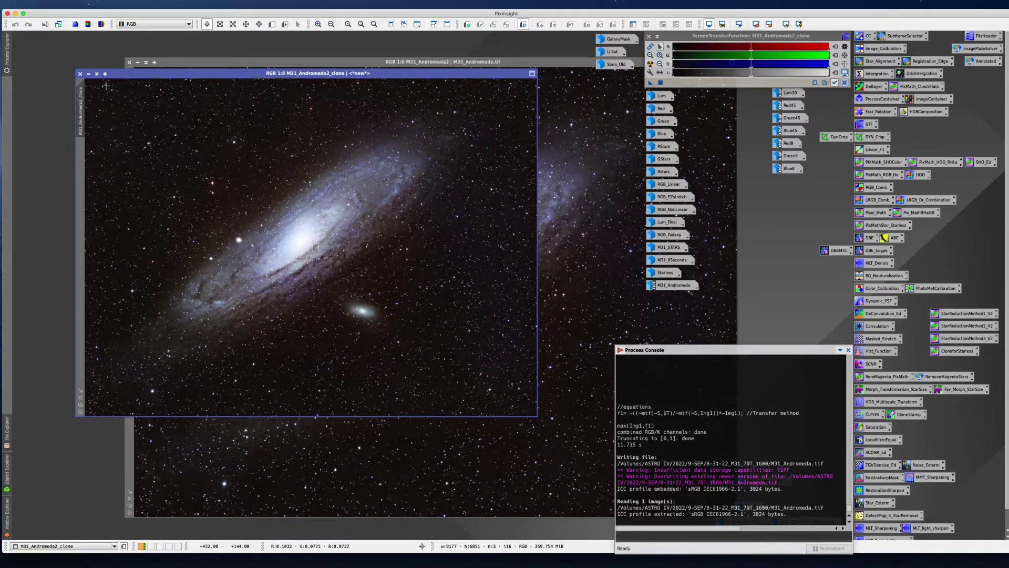
click(129, 62)
drag(456, 293, 673, 301)
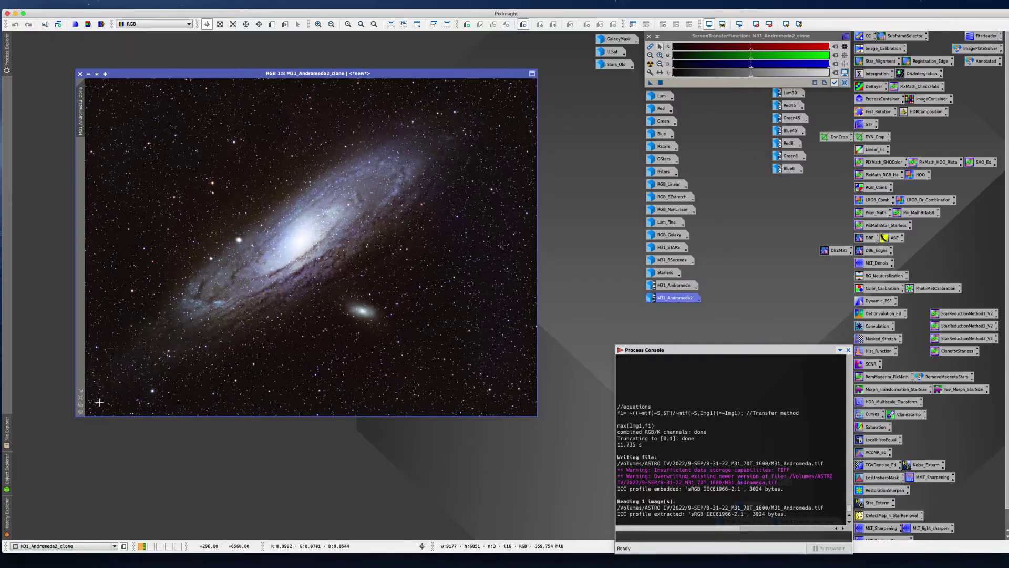
click(81, 398)
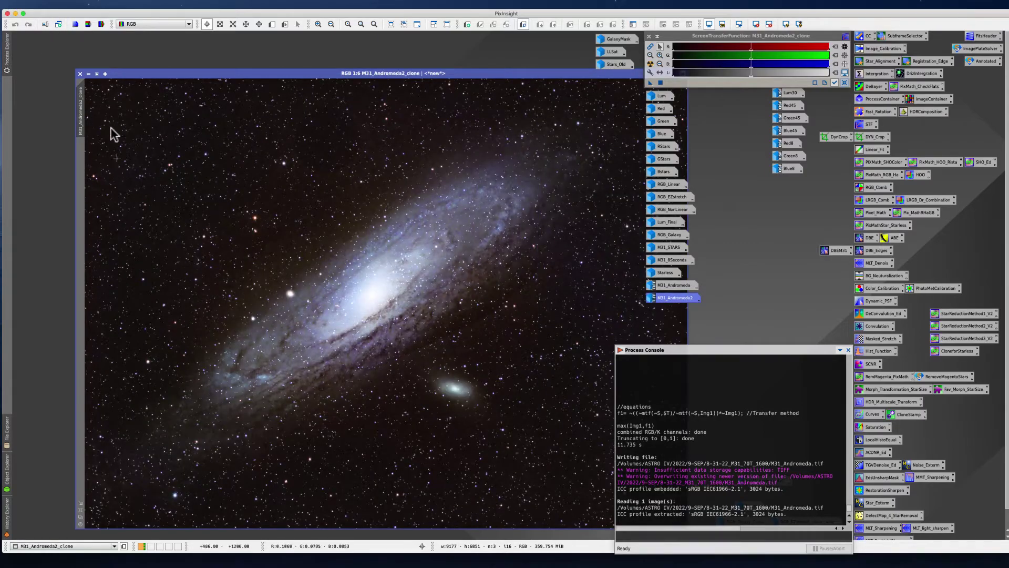
Step: Move the M31_Andromeda2_clone window into the clear upper-left area of the workspace, clear of the column of minimised image icons
click(128, 75)
drag(128, 76, 72, 40)
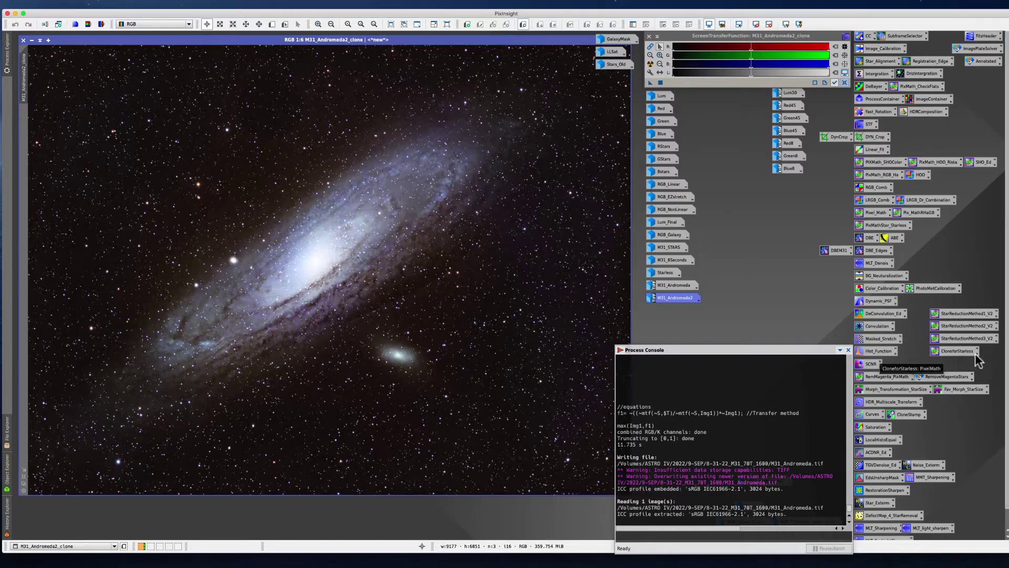
Step: Apply the CloneforStarless PixelMath process to M31_Andromeda2_clone to create a new image, and close the process window
double_click(948, 353)
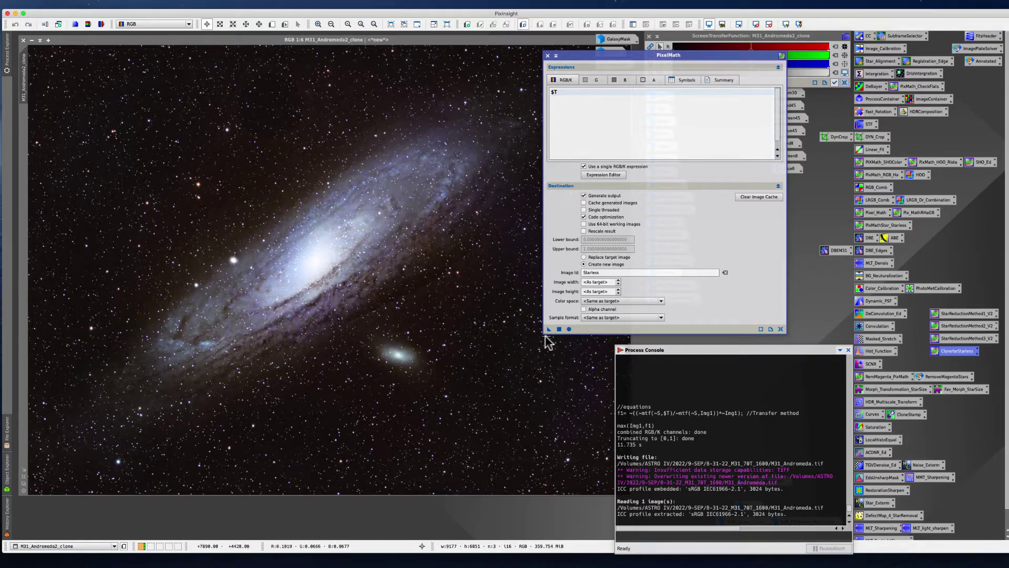
drag(549, 329, 225, 358)
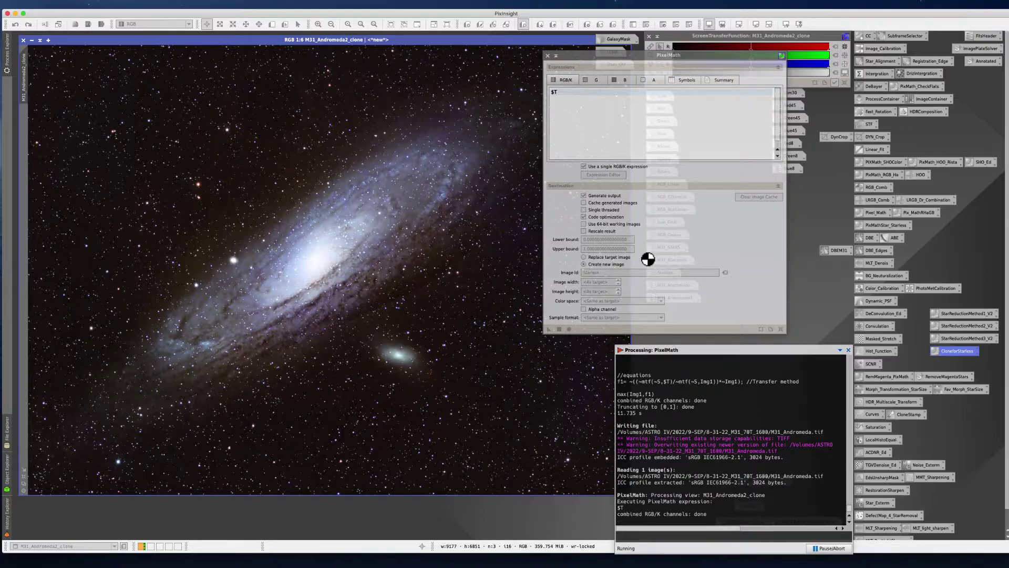
drag(522, 198, 279, 140)
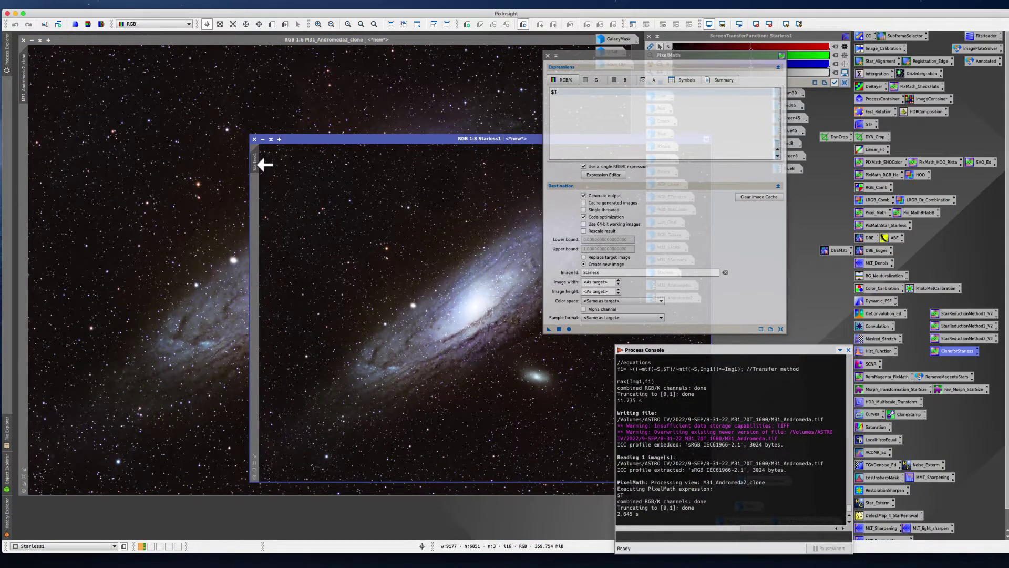
click(548, 56)
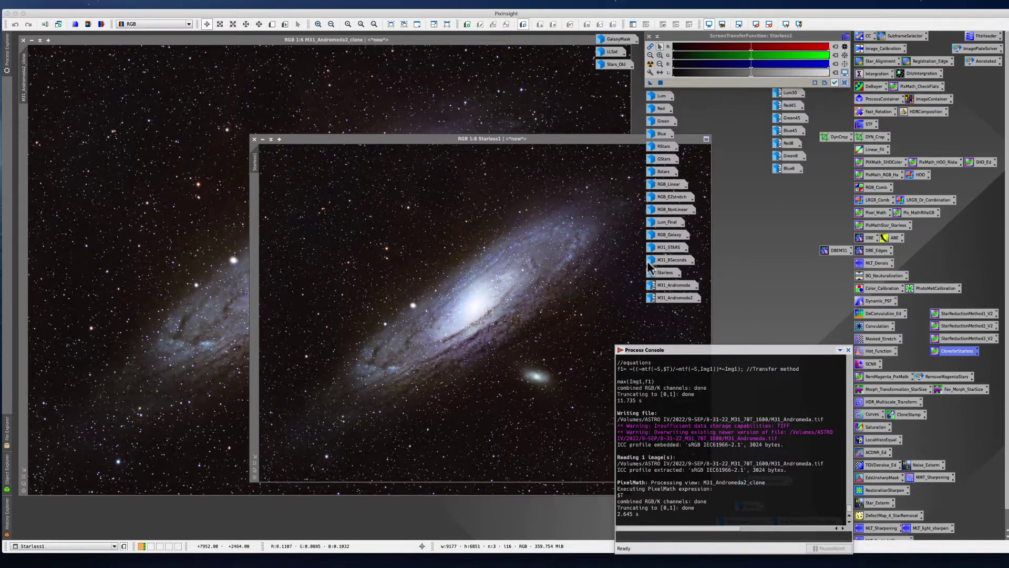
Step: View the existing Starless image and minimise it again, and close the duplicate Starless1 image
double_click(664, 273)
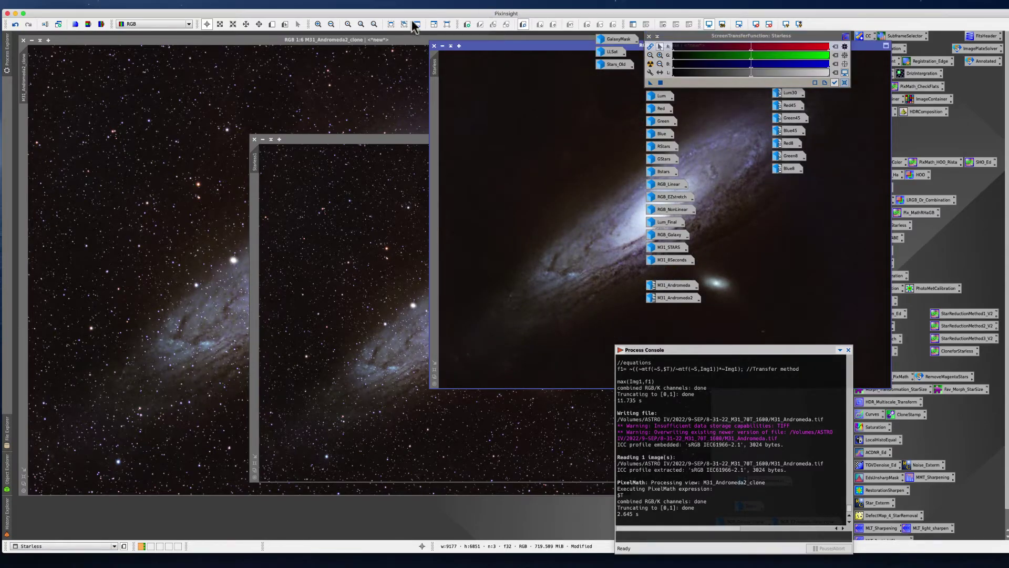
click(443, 46)
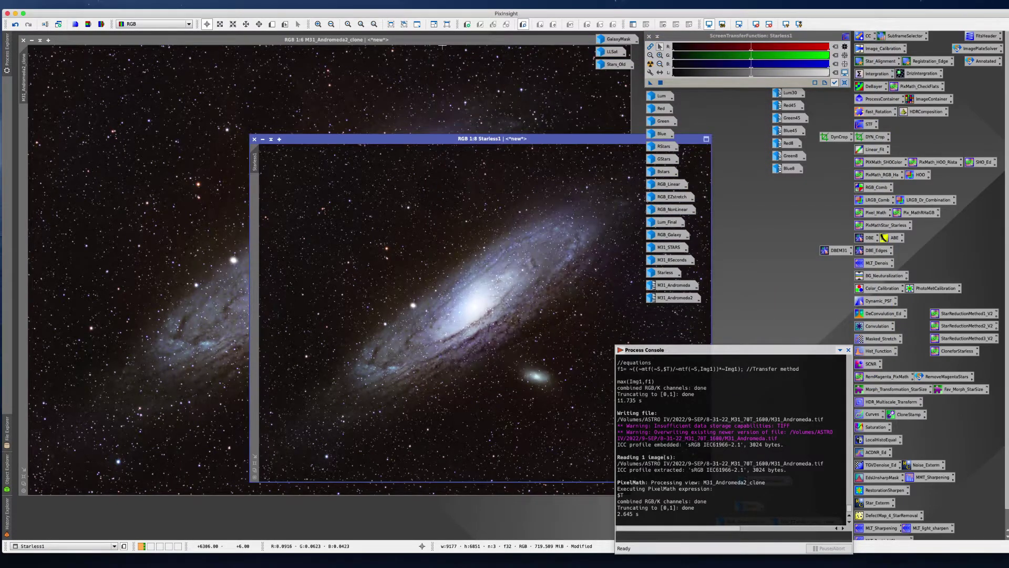
drag(311, 140, 254, 128)
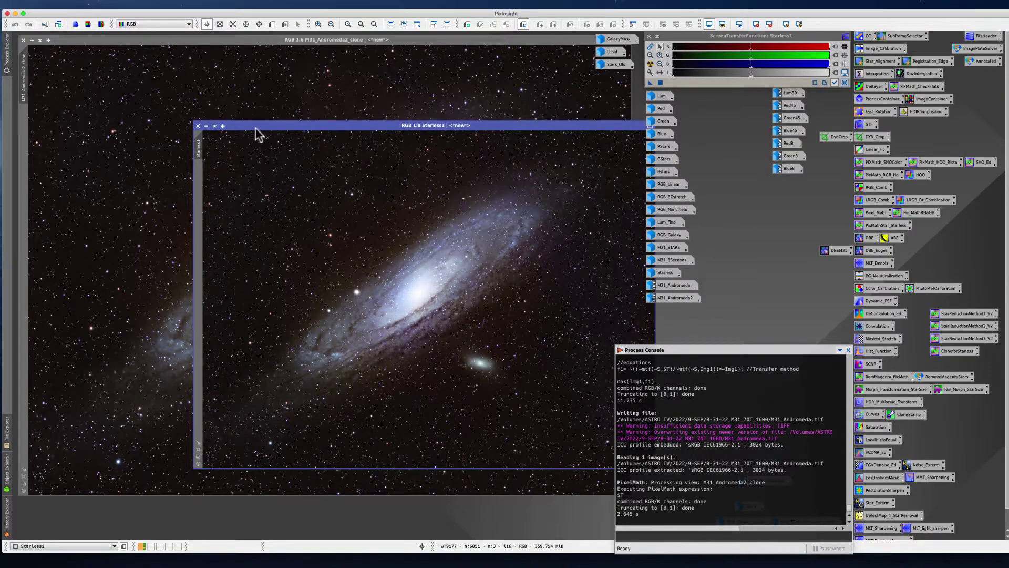
drag(263, 127, 258, 124)
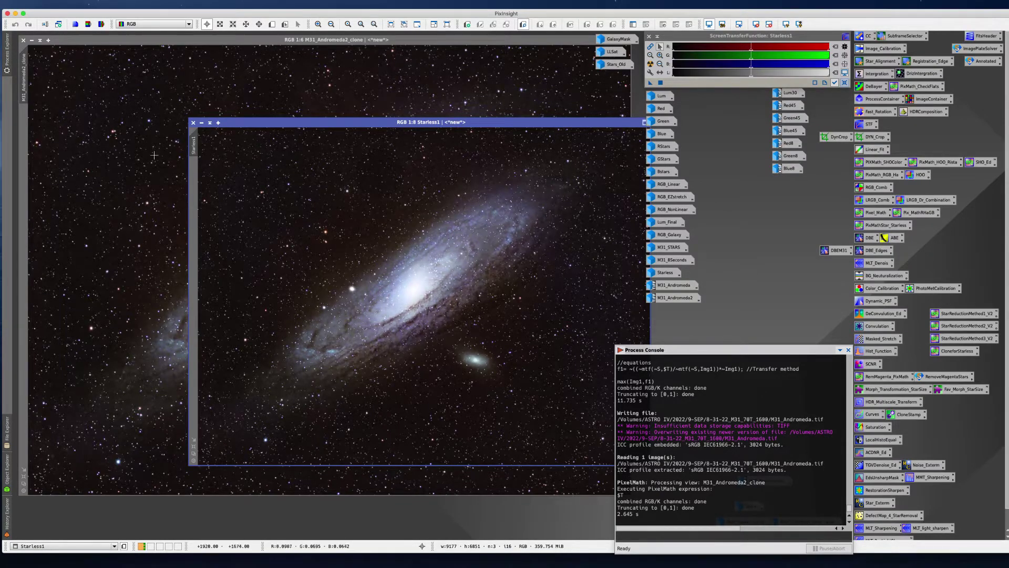
click(194, 122)
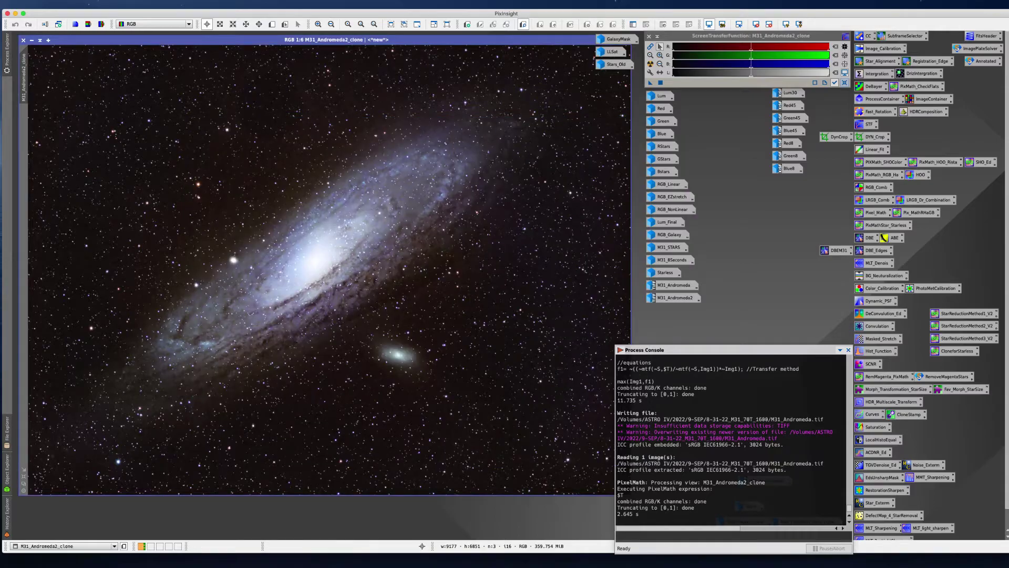
Step: Open the StarReductionMethod1_V2 PixelMath process and place its window beside the galaxy so the S value and the clone stay visible
mouse_move(664, 273)
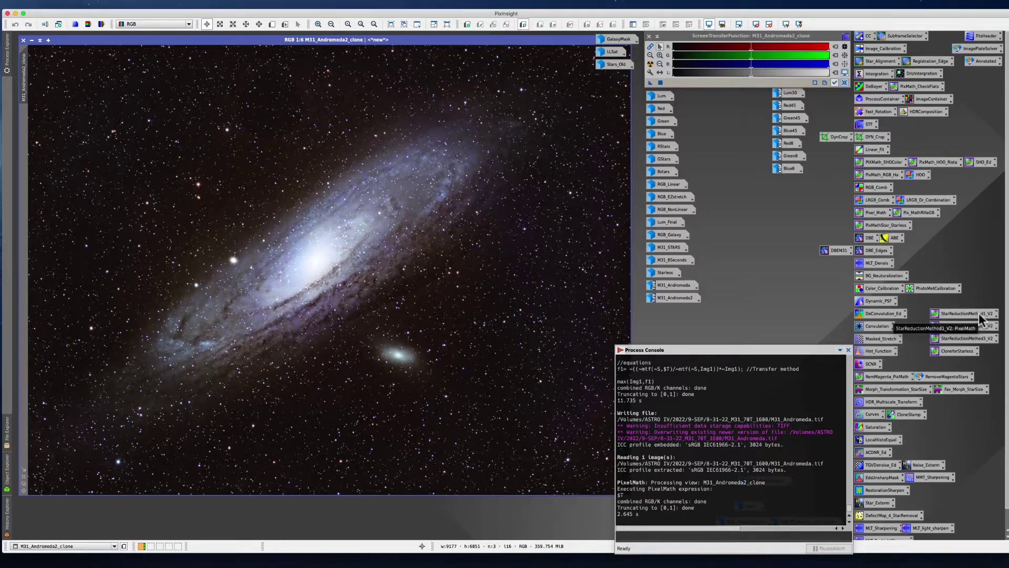
double_click(949, 313)
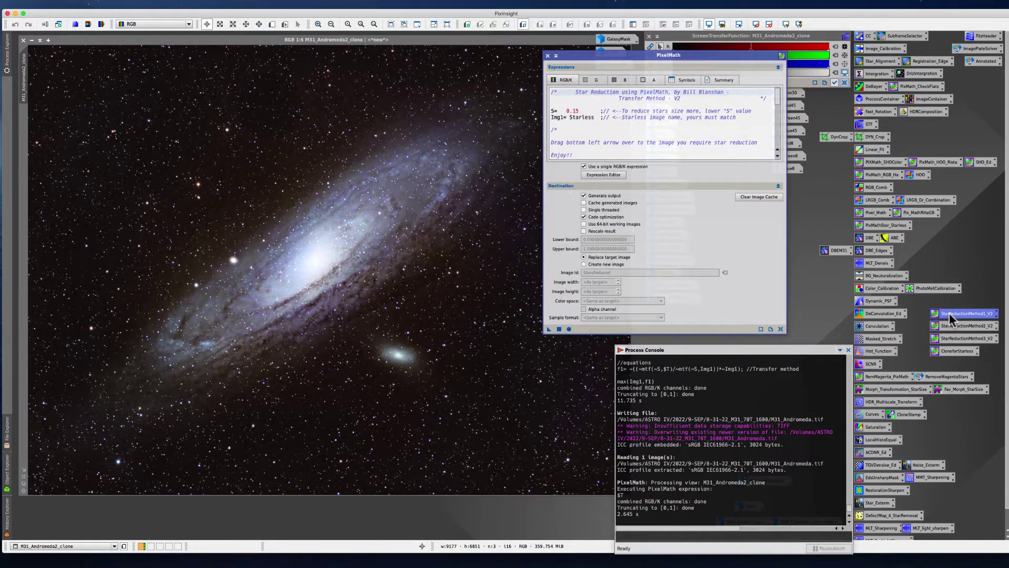
drag(578, 56, 573, 44)
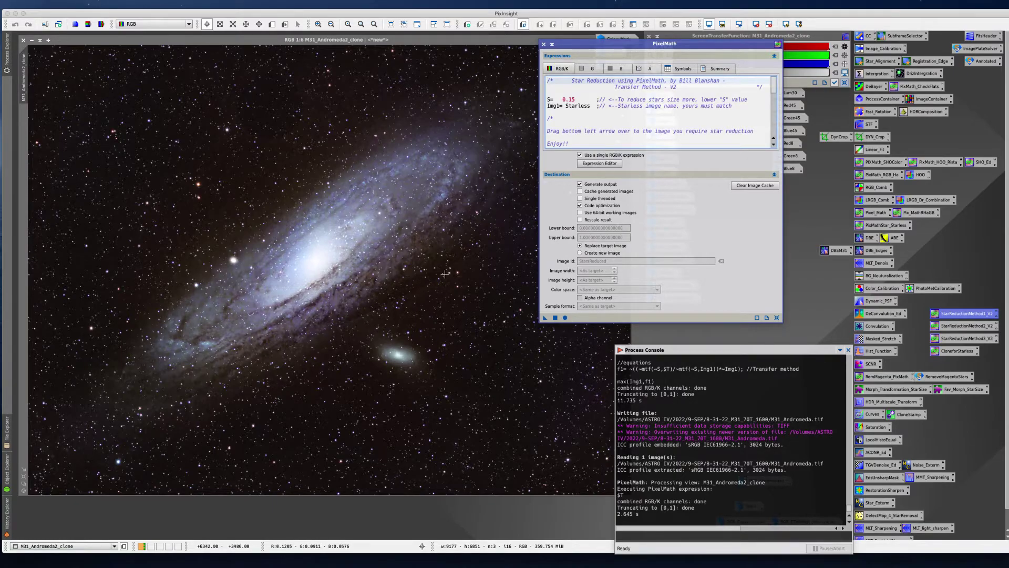
drag(600, 44, 624, 43)
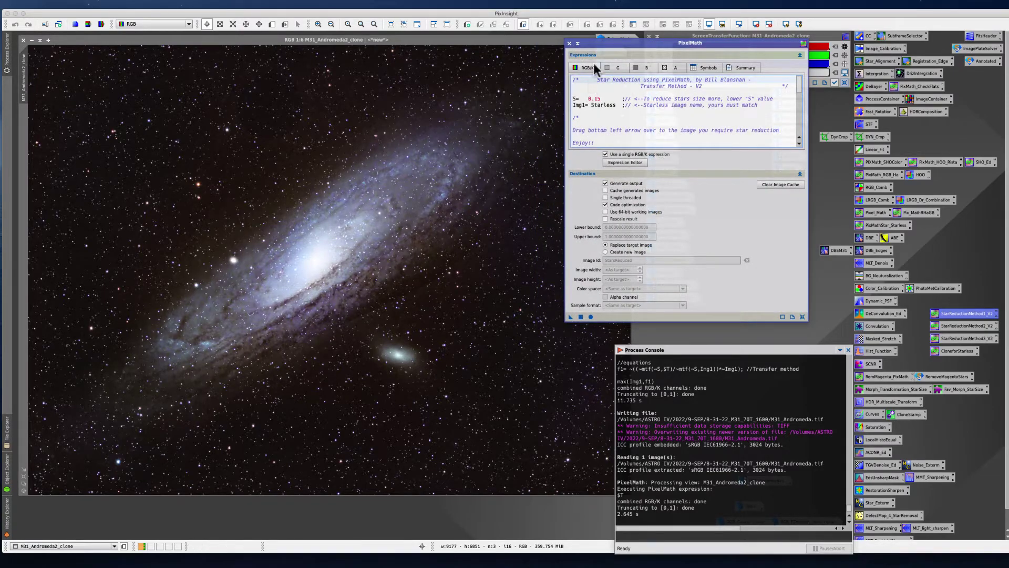
drag(597, 39, 575, 45)
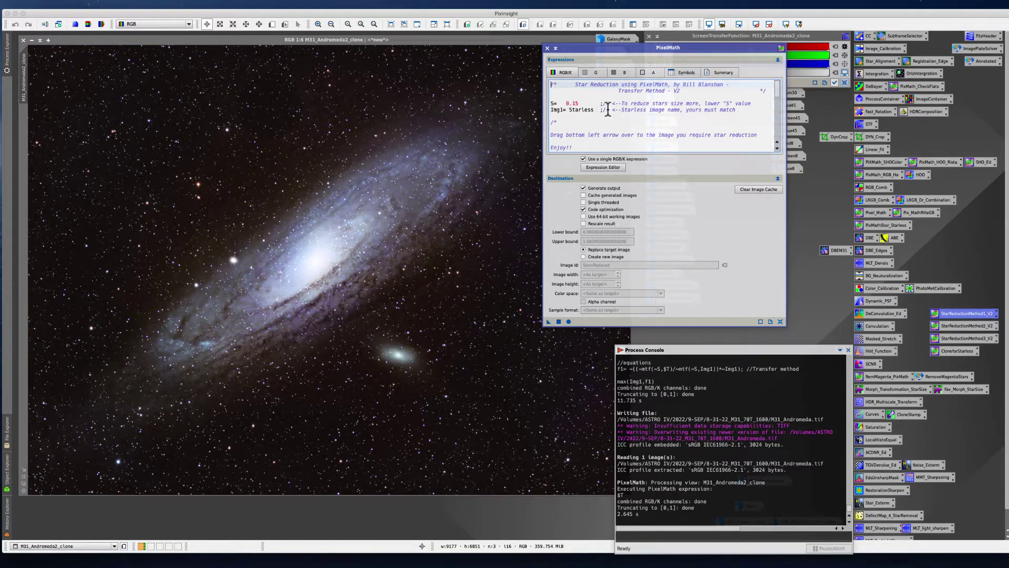
click(577, 103)
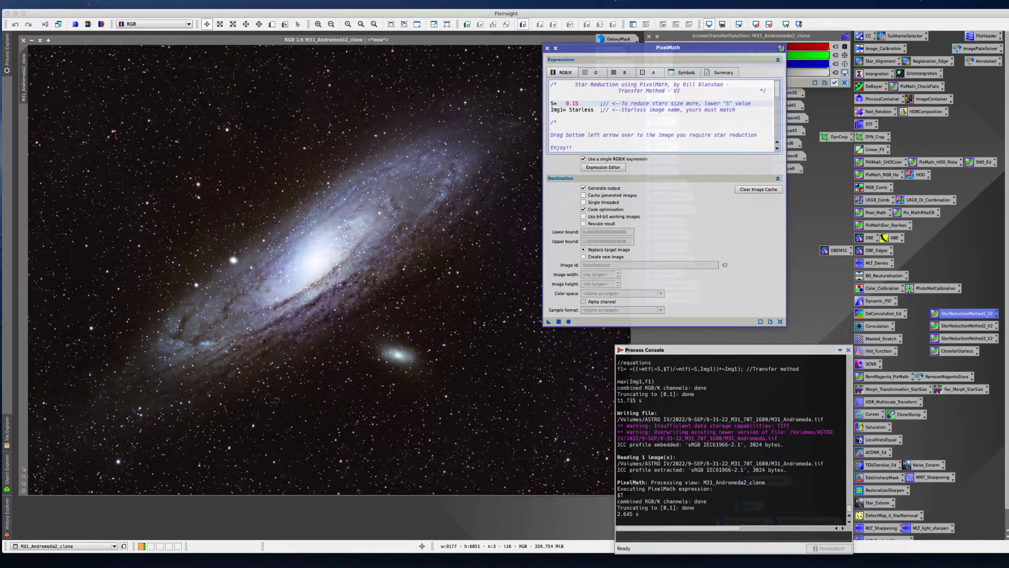
drag(571, 47, 587, 50)
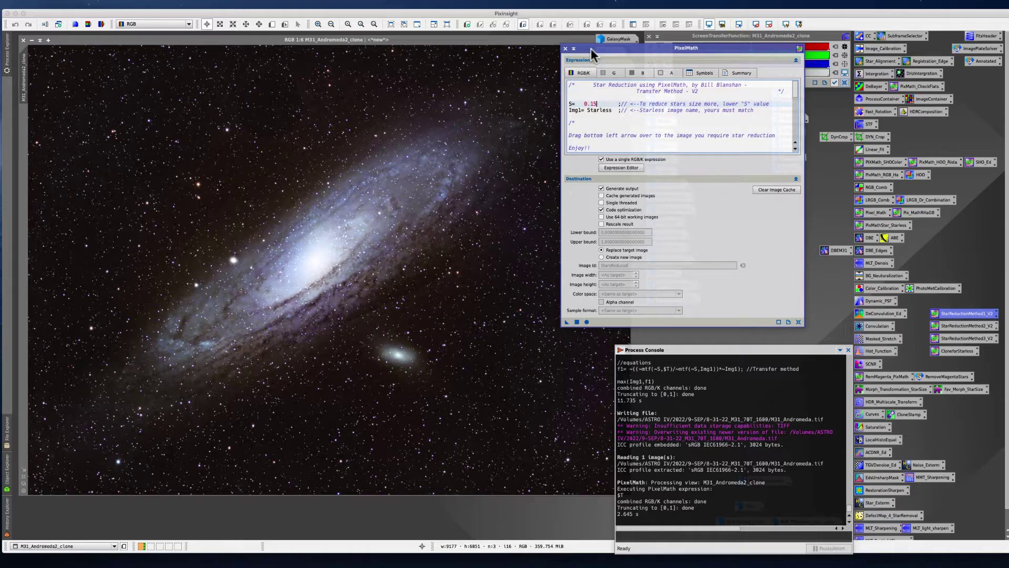
drag(591, 48, 589, 45)
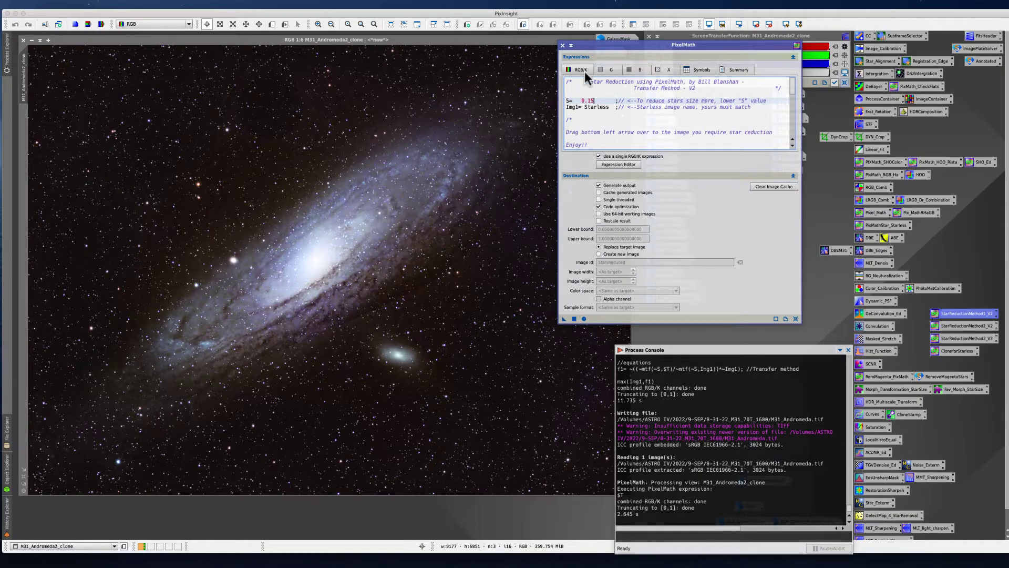
drag(597, 43, 596, 33)
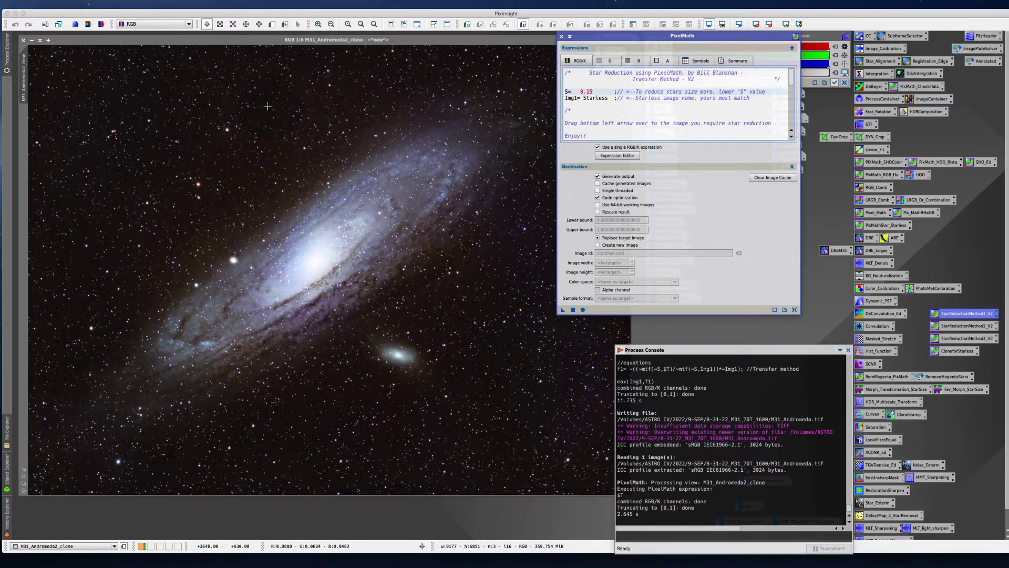
Step: Set the color space to RGB Color, return the destination to Replace target image, and apply the S = 0.15 star reduction to M31_Andromeda2_clone
click(598, 245)
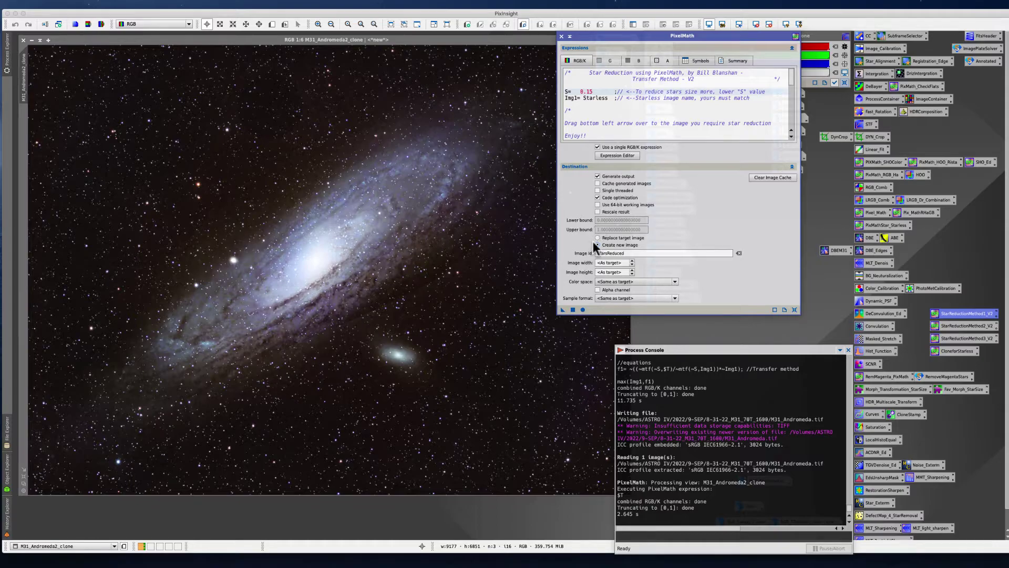
click(673, 282)
click(604, 293)
click(597, 238)
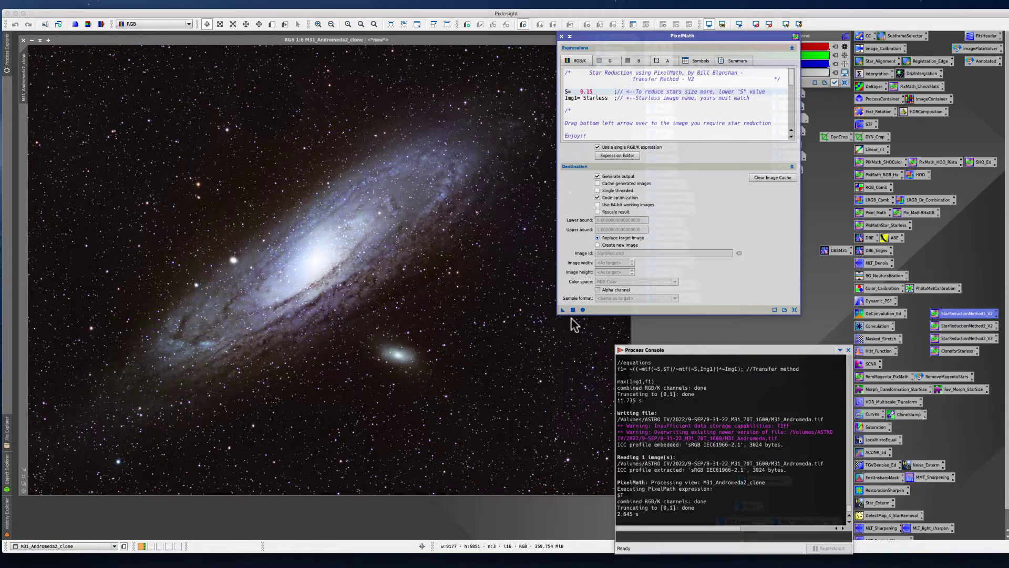
drag(563, 309, 264, 193)
drag(268, 194, 268, 193)
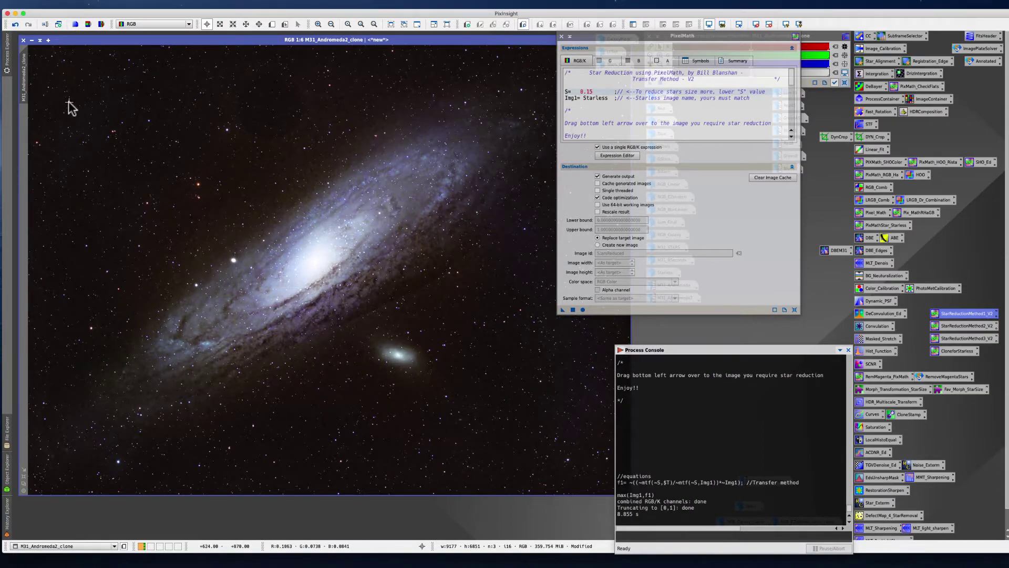
Step: Compare the clone before and after the S = 0.15 star reduction by repeatedly undoing and redoing it
click(14, 25)
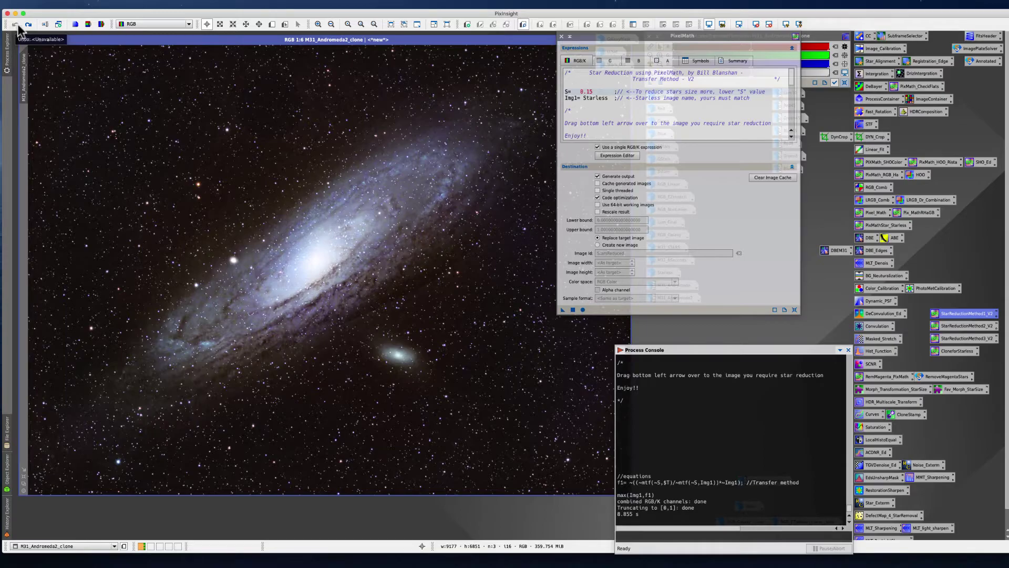
click(28, 25)
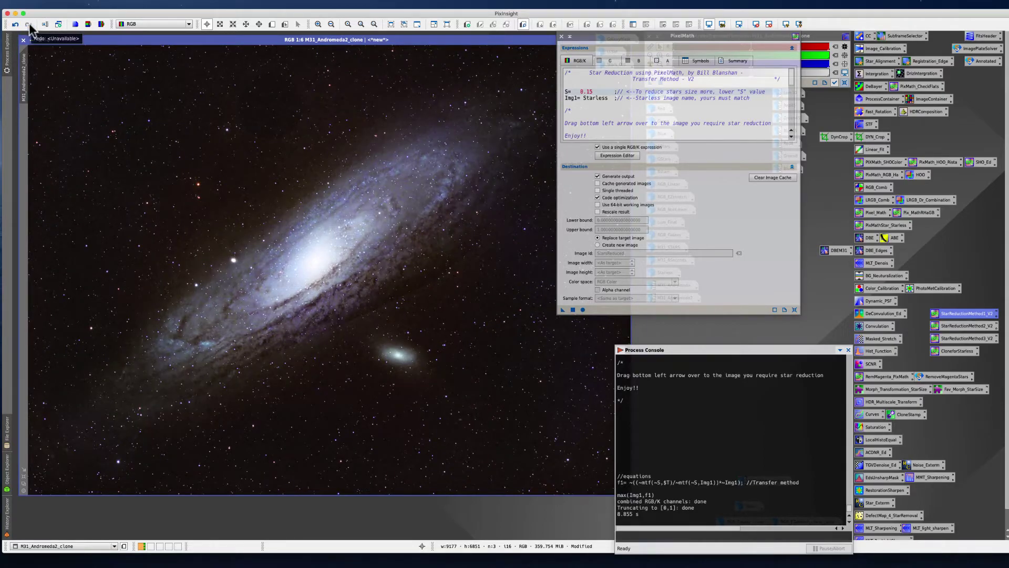
click(15, 25)
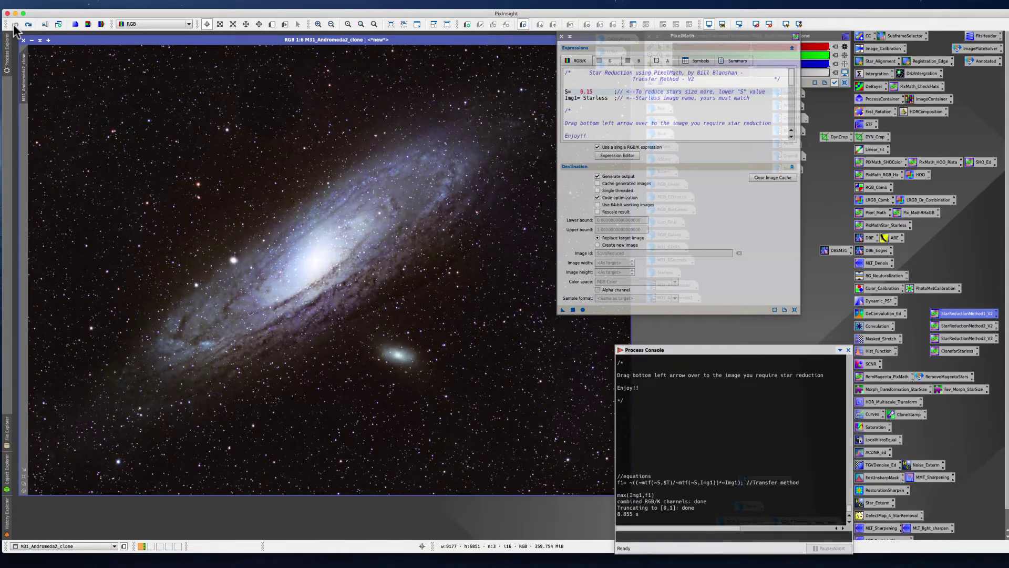
click(28, 25)
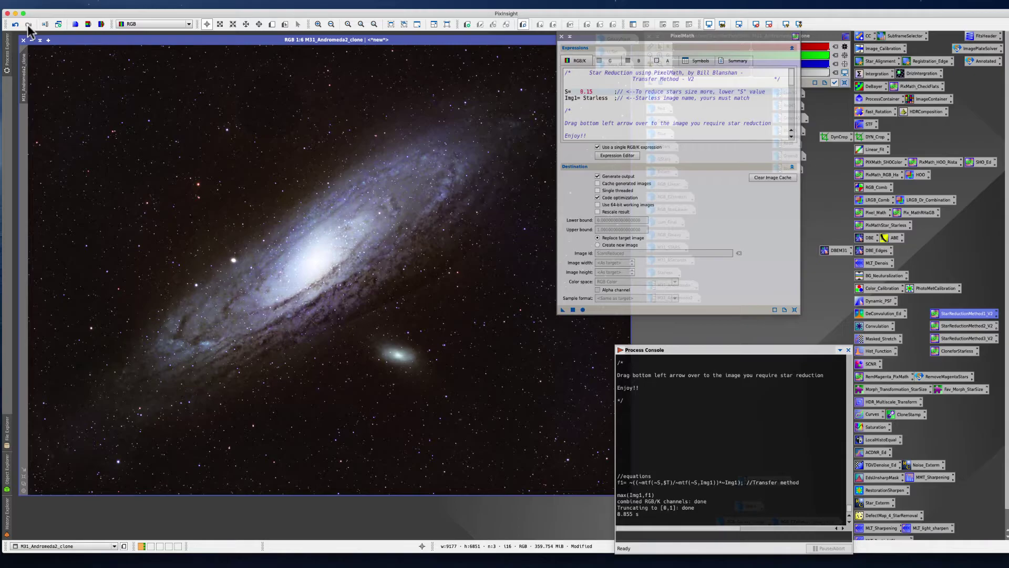
click(16, 25)
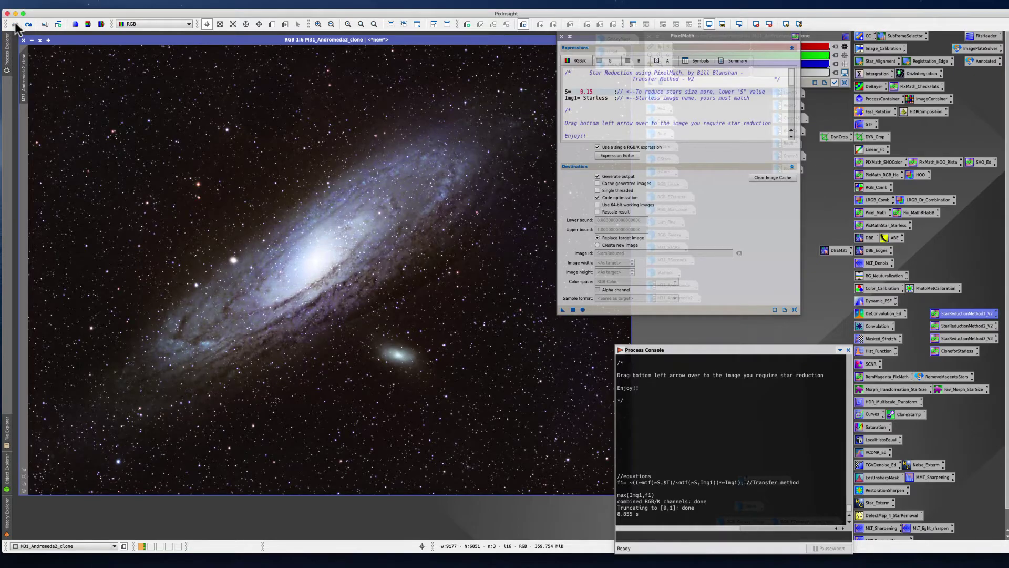
click(28, 25)
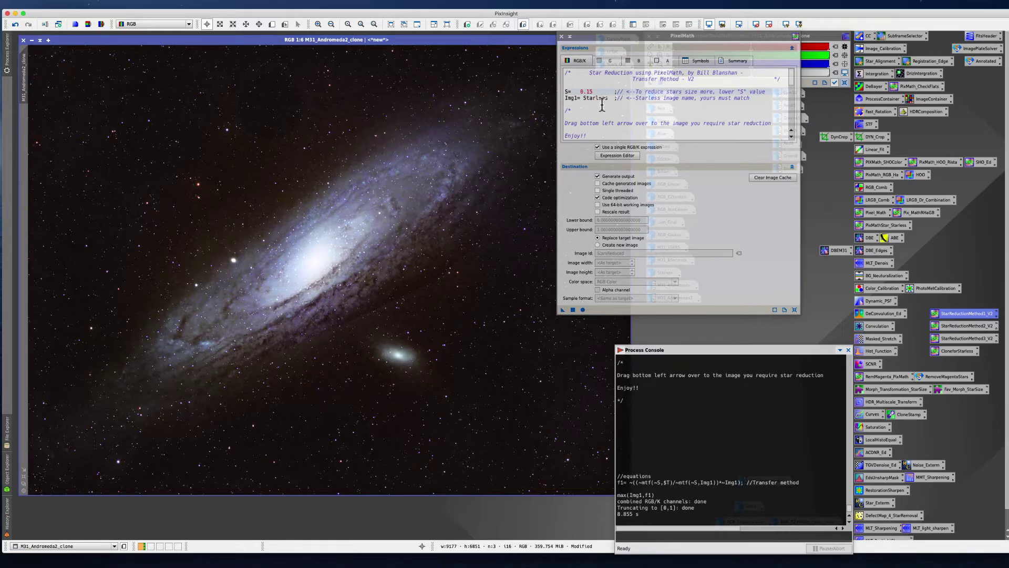
Step: Set the star reduction S value to 0.20, undo the previous reduction, and apply the new one to M31_Andromeda2_clone
click(591, 87)
key(BackSpace)
key(BackSpace)
text(20)
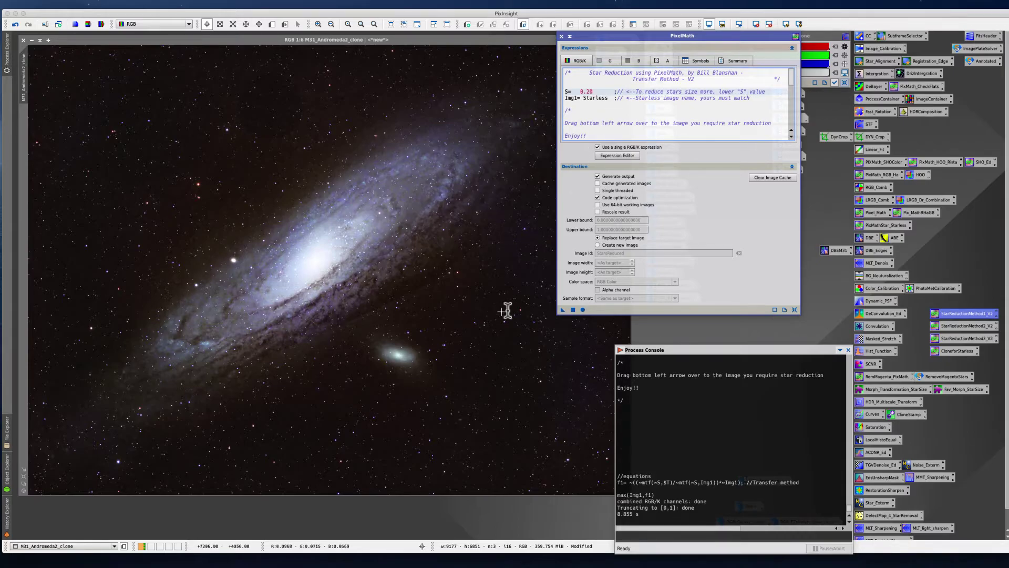
click(15, 24)
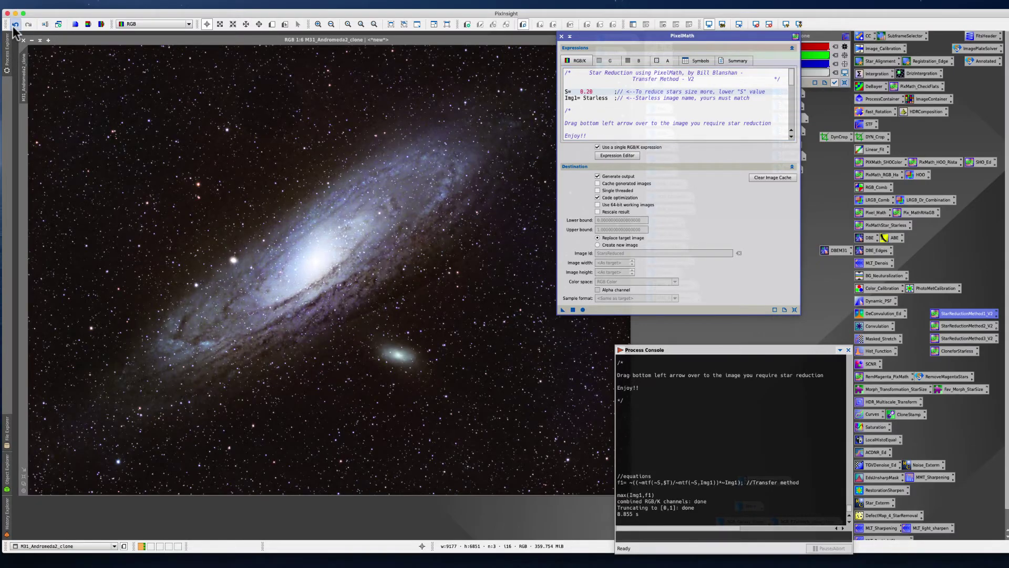
drag(563, 310, 293, 265)
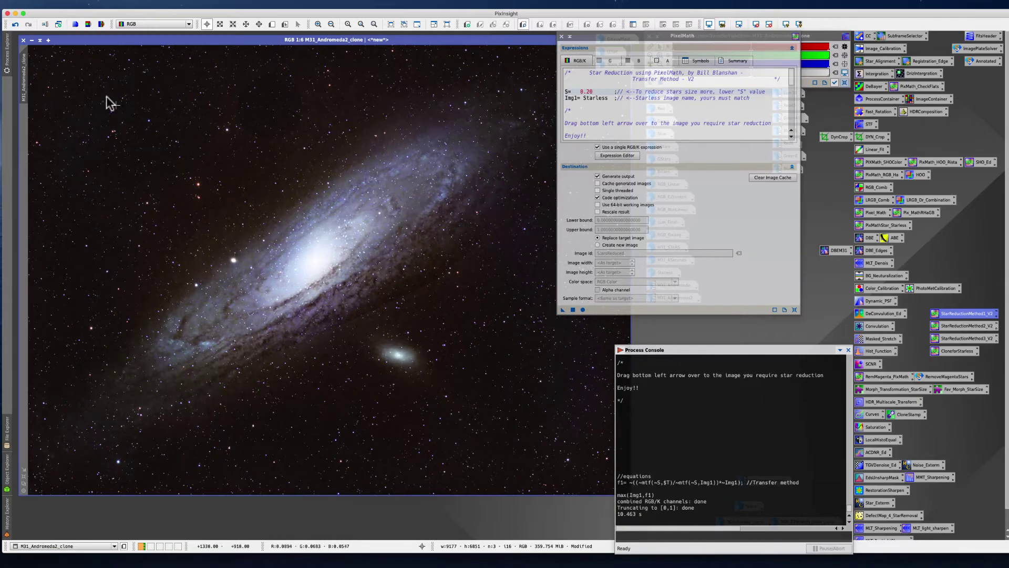
Step: Compare the clone with and without the S = 0.20 star reduction, finishing with the reduction undone
click(15, 25)
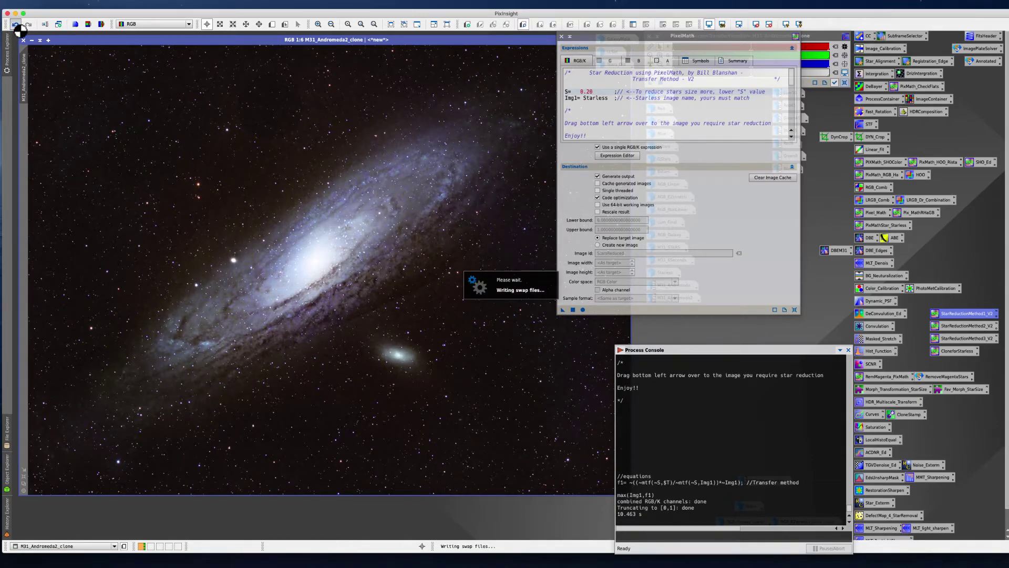
click(30, 25)
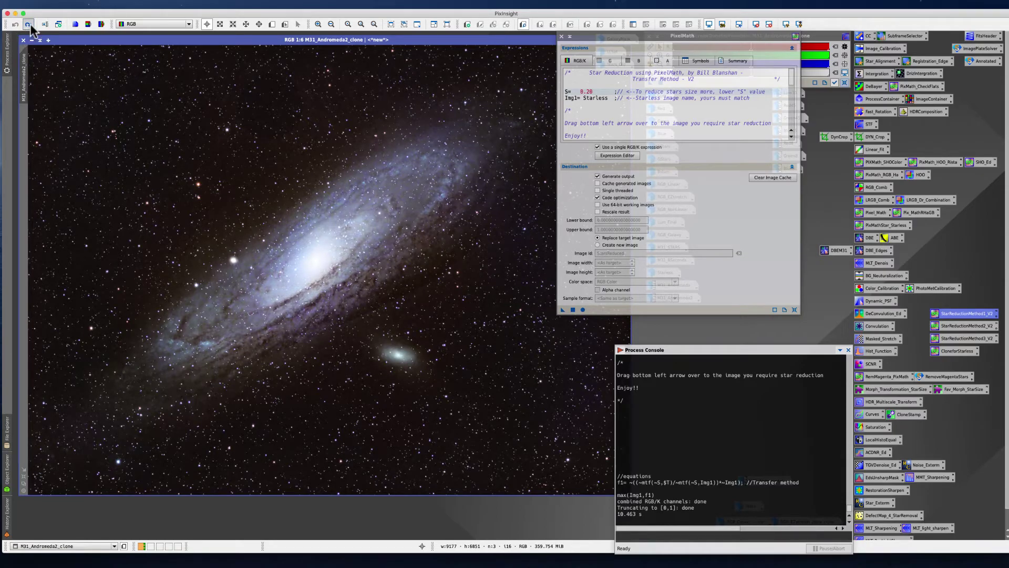
click(15, 25)
click(29, 25)
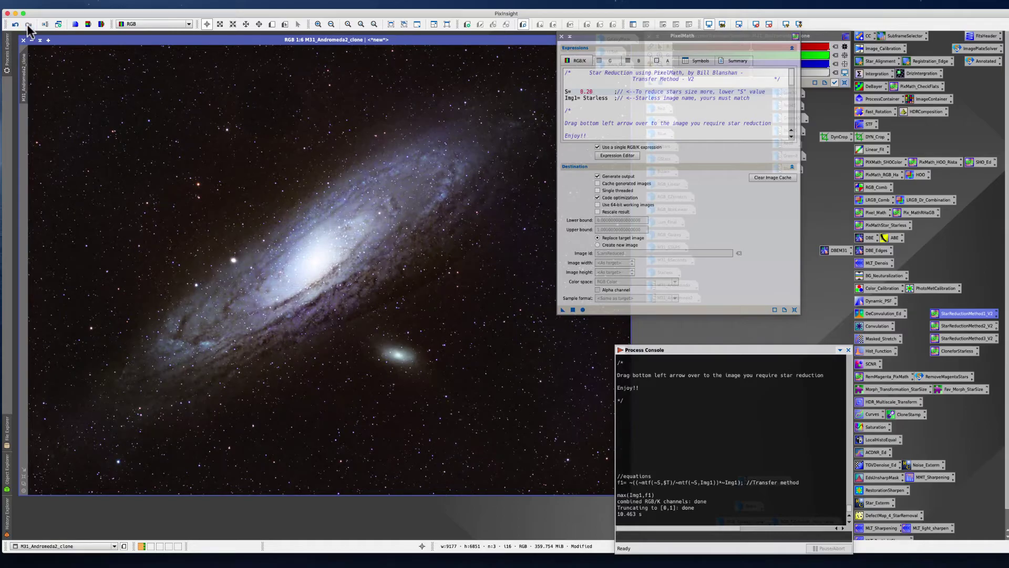
click(15, 25)
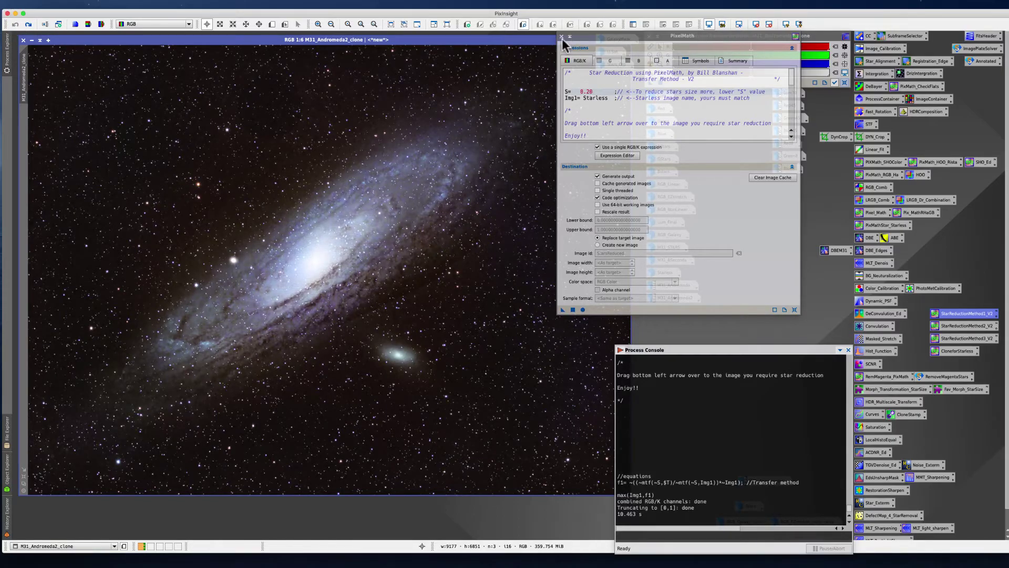
Step: Load the StarReductionMethod2_V2 Halo Method preset, apply it to M31_Andromeda2_clone with S = 0.15, and review its equations
double_click(954, 325)
drag(595, 37, 581, 37)
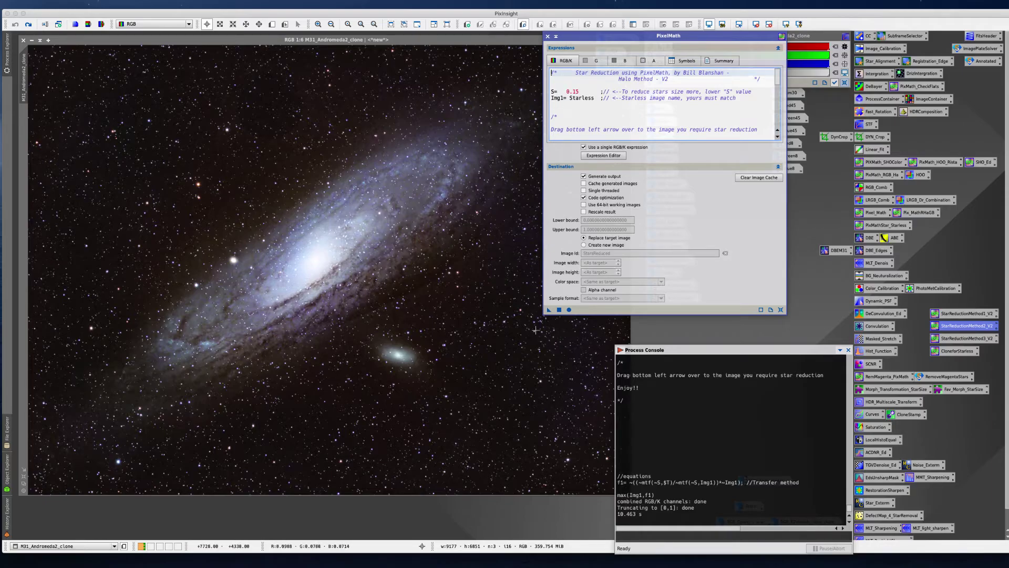
drag(548, 309, 236, 220)
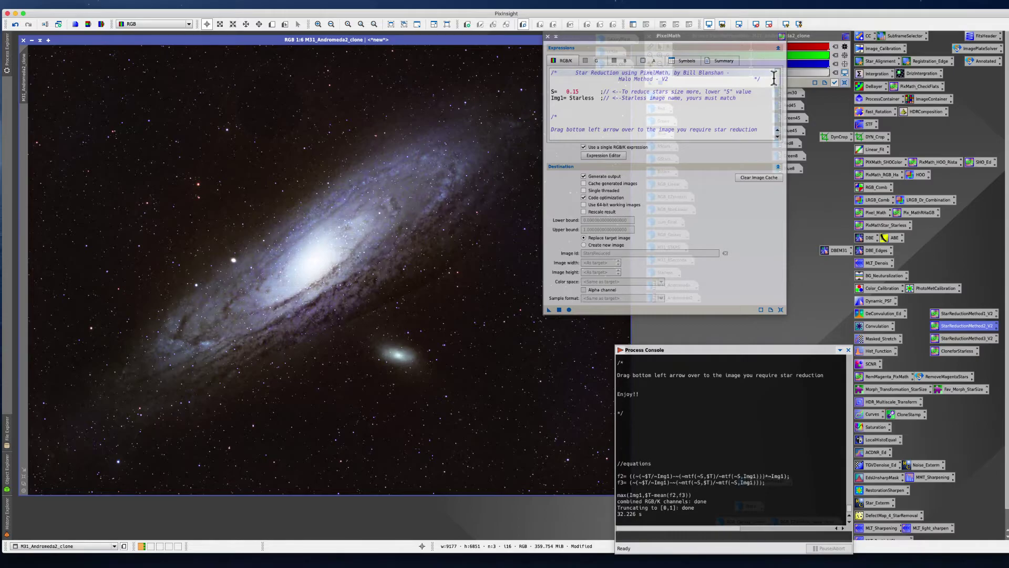
mouse_move(776, 79)
mouse_down()
mouse_move(775, 116)
mouse_move(771, 70)
mouse_up()
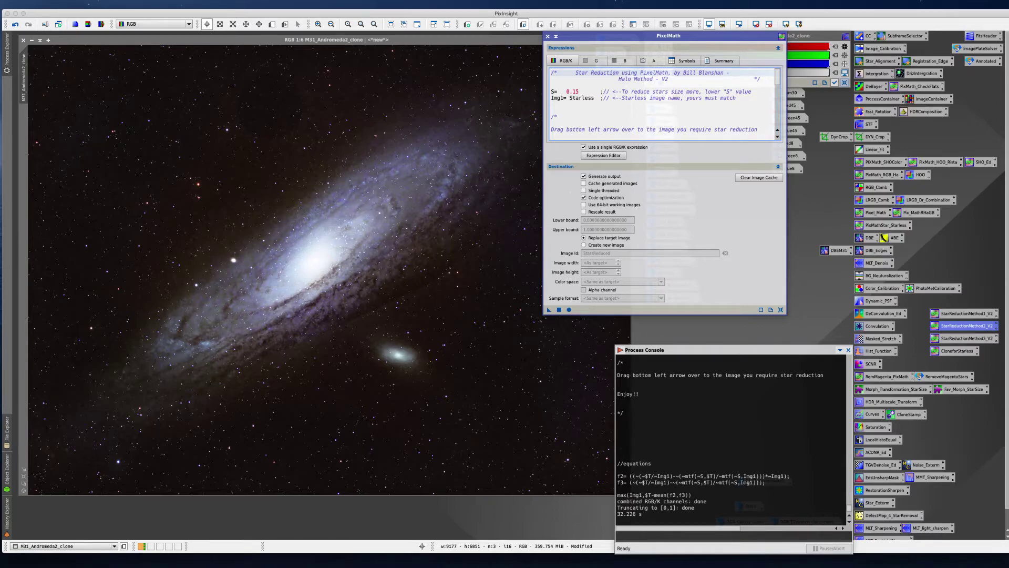
drag(777, 73, 783, 111)
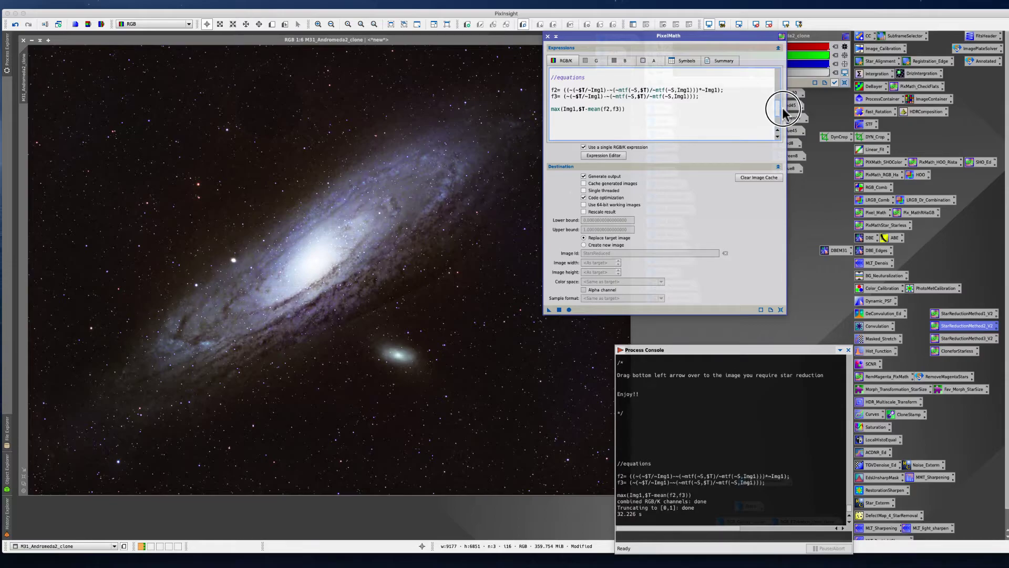
drag(784, 110, 782, 68)
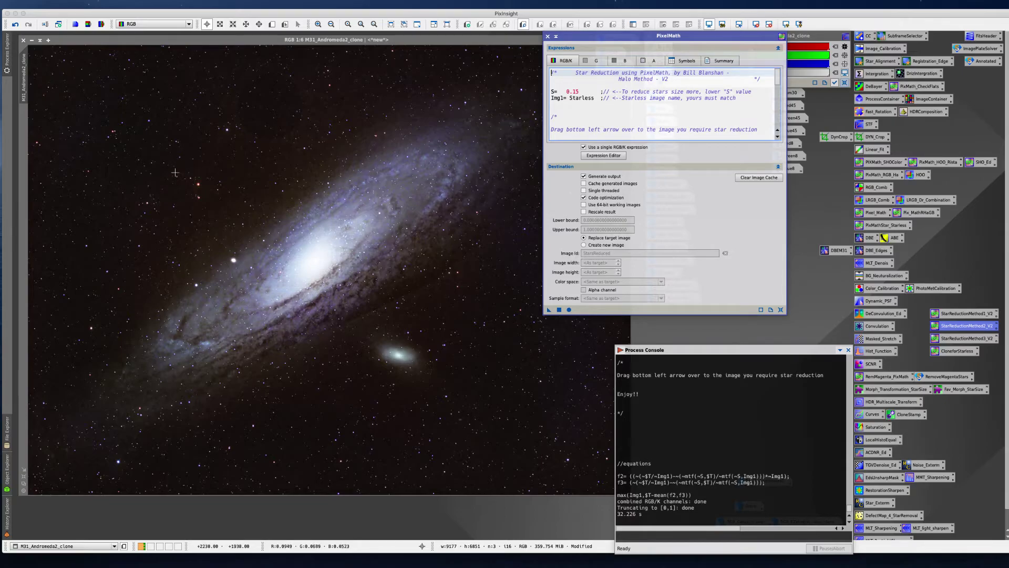
Step: Compare the clone with and without the Halo Method star reduction, finishing with the reduction undone
click(15, 24)
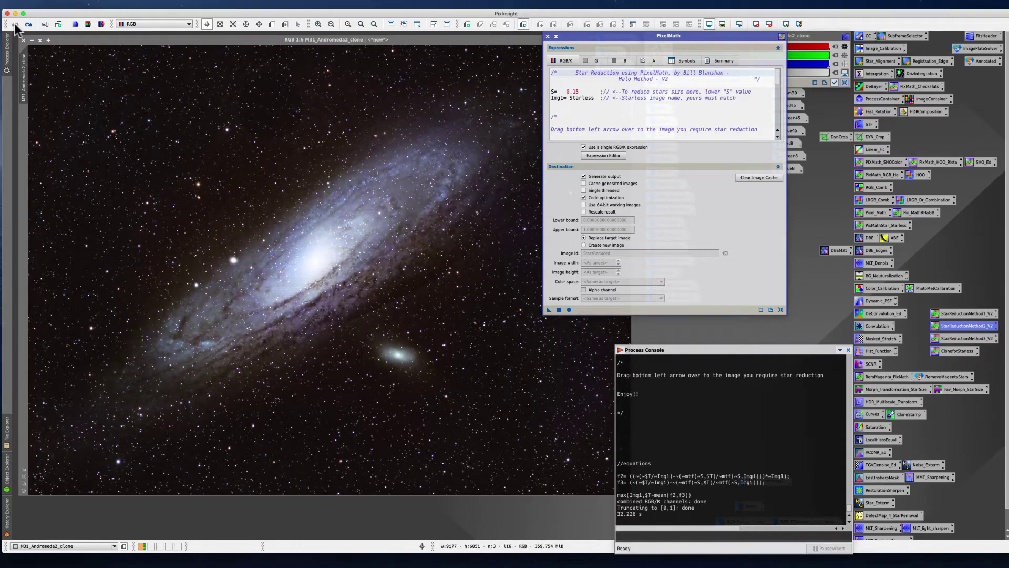
click(28, 25)
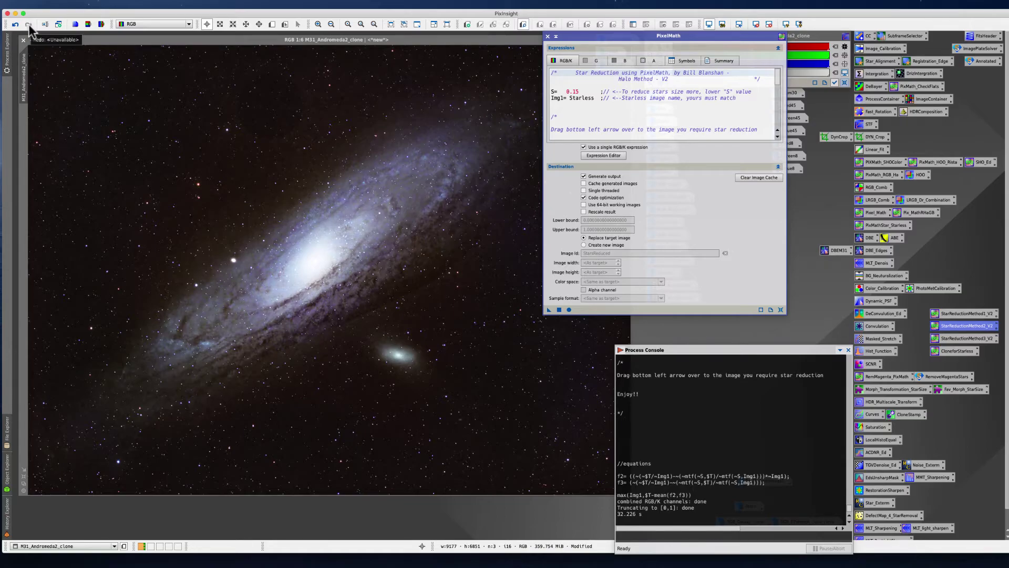
click(14, 25)
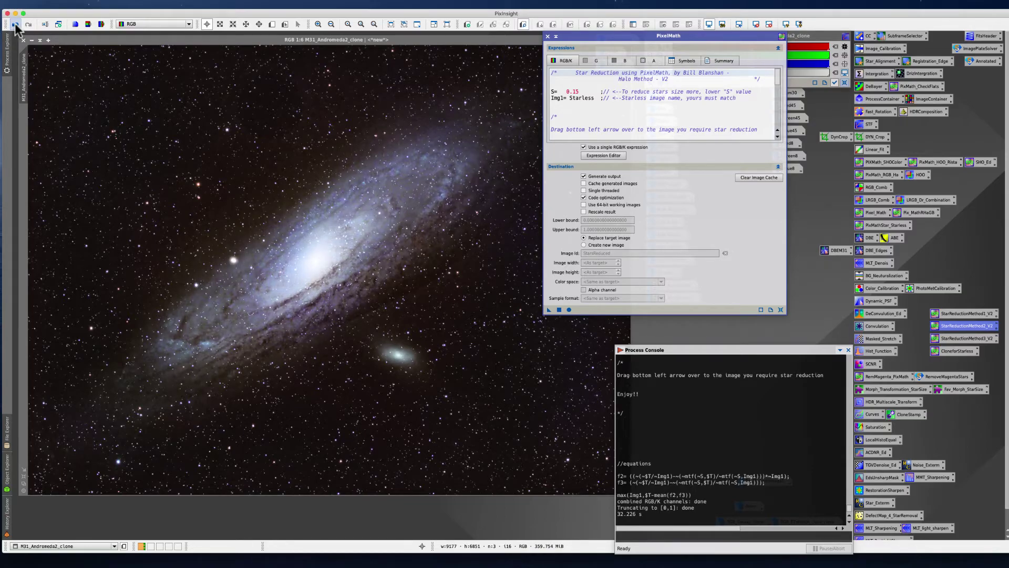
click(29, 25)
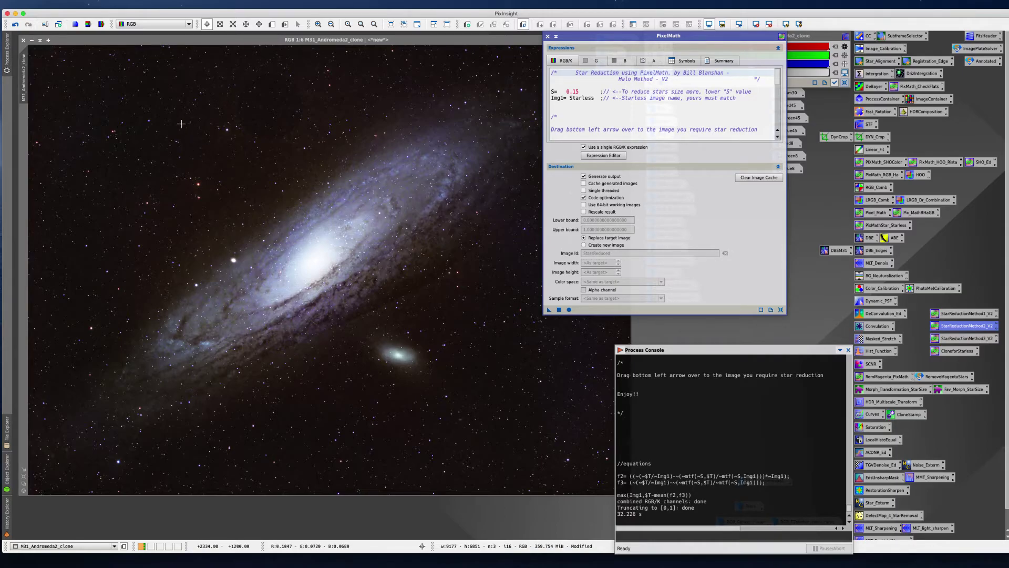
click(14, 25)
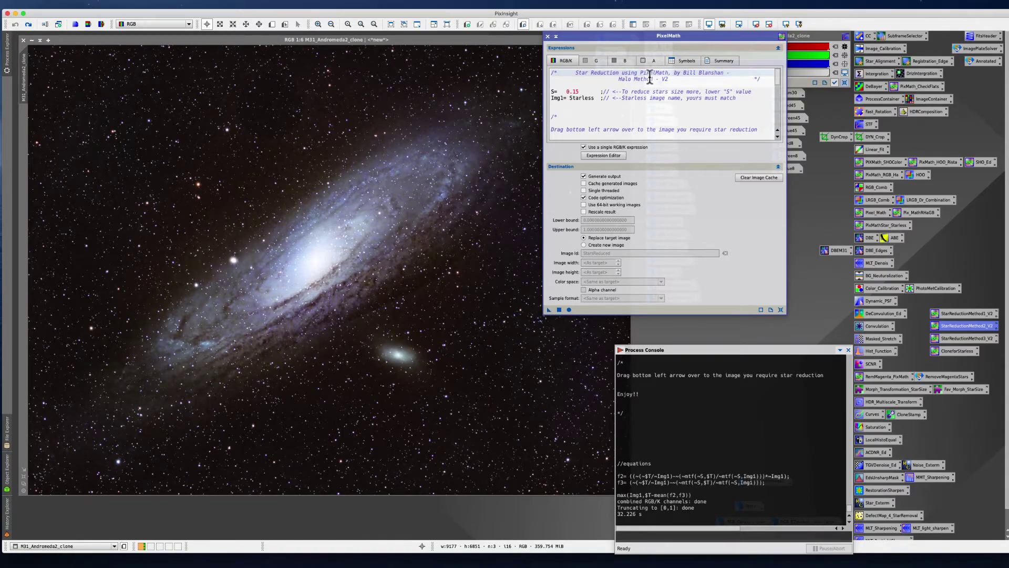
Step: Replace the Halo Method expression with the StarReductionMethod3_V2 Star Method preset and apply it to M31_Andromeda2_clone
click(548, 37)
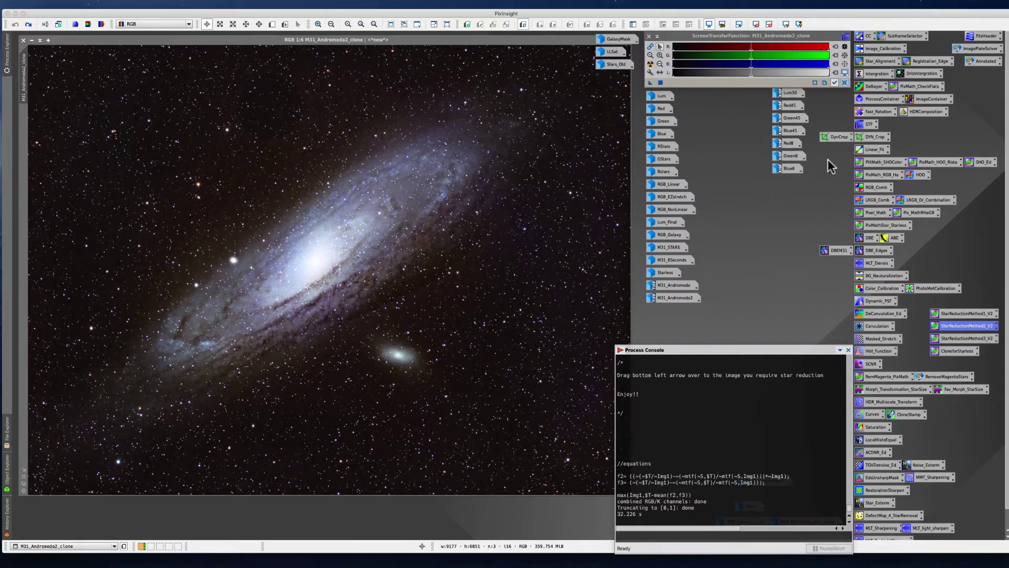
double_click(948, 338)
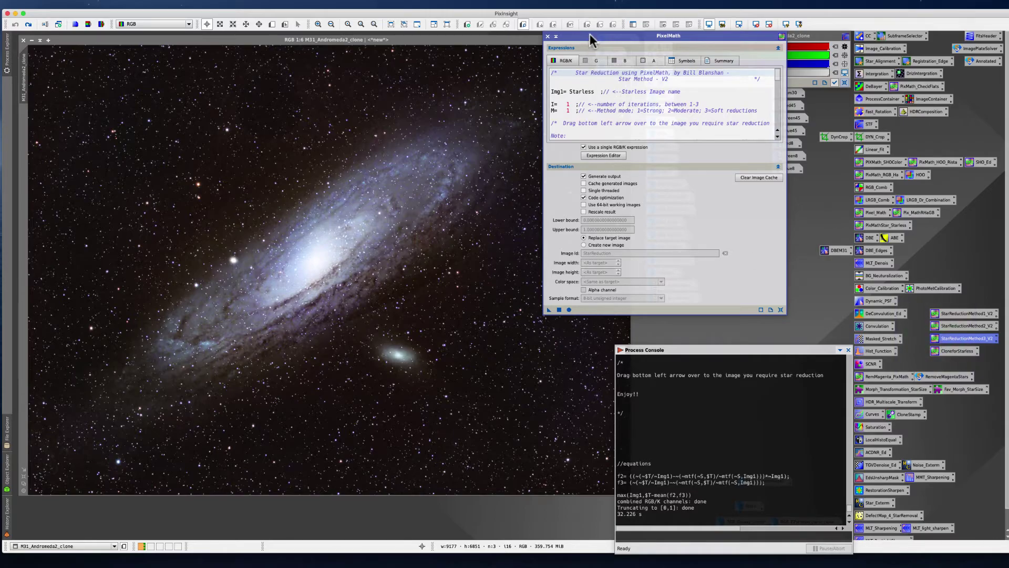
drag(590, 34, 582, 45)
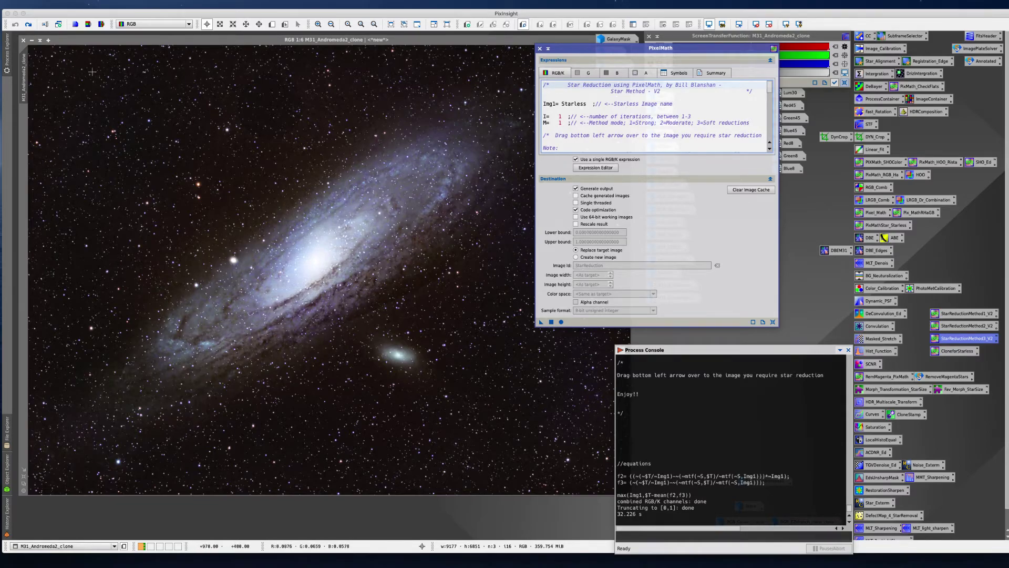
drag(541, 323, 404, 330)
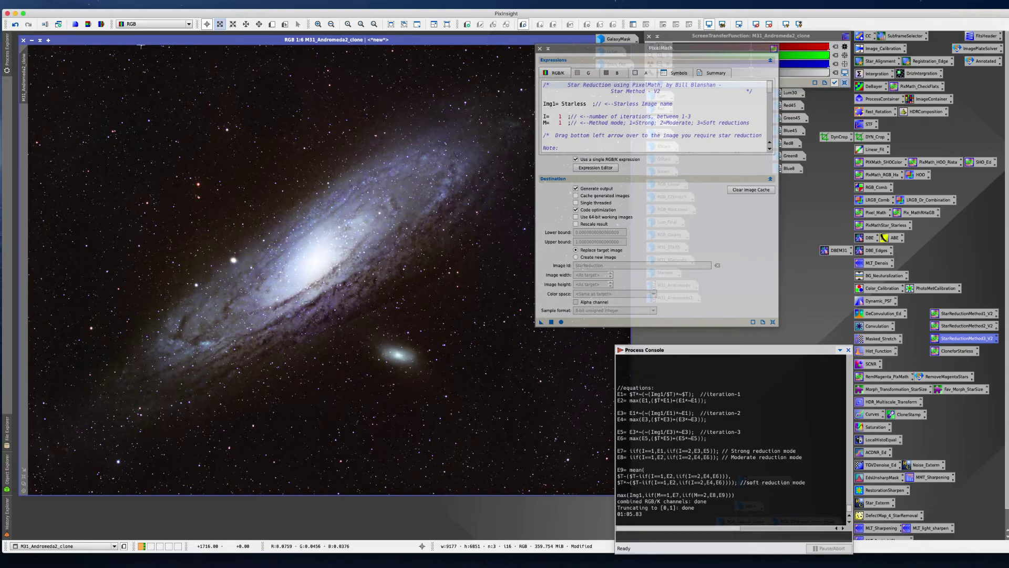
Step: Compare the clone with and without the strong Star Method reduction, finishing with the reduction reapplied
click(15, 25)
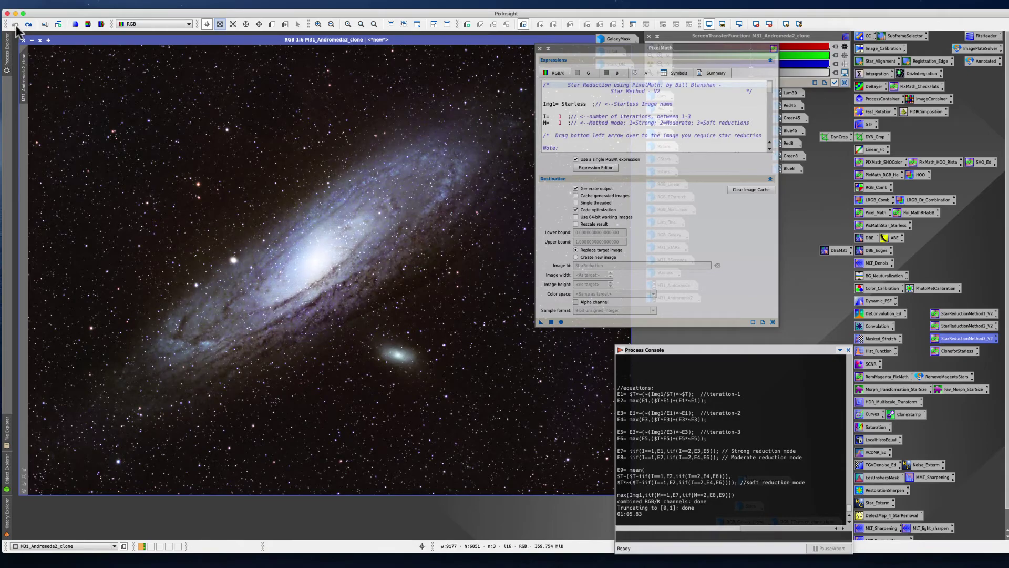
click(27, 25)
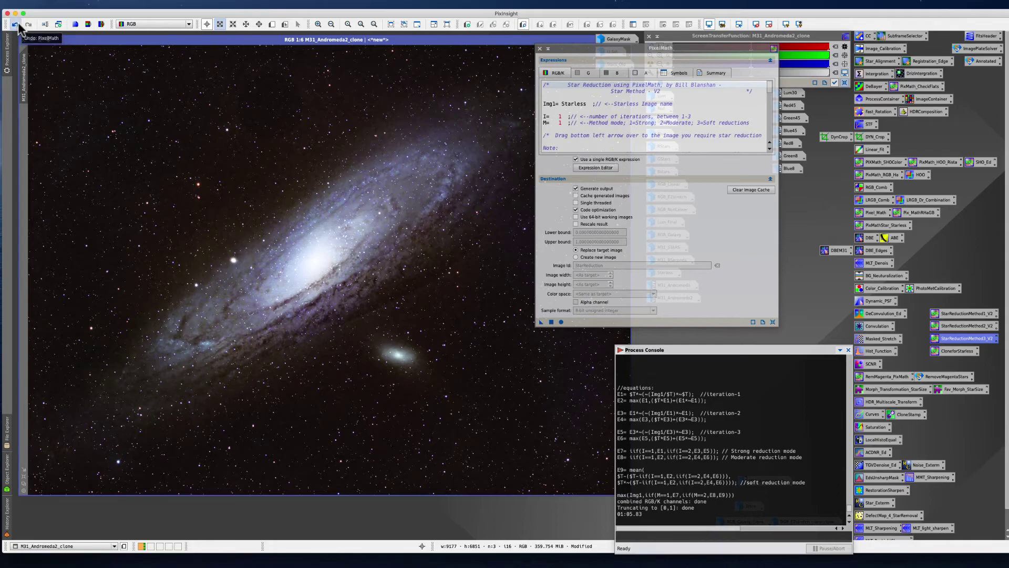
click(15, 24)
click(29, 24)
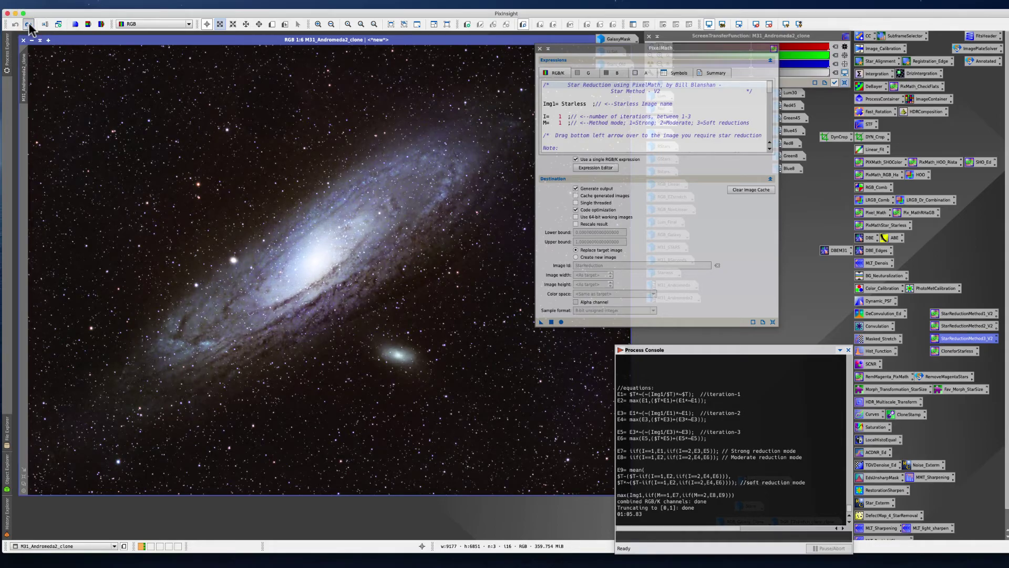
click(15, 25)
click(29, 25)
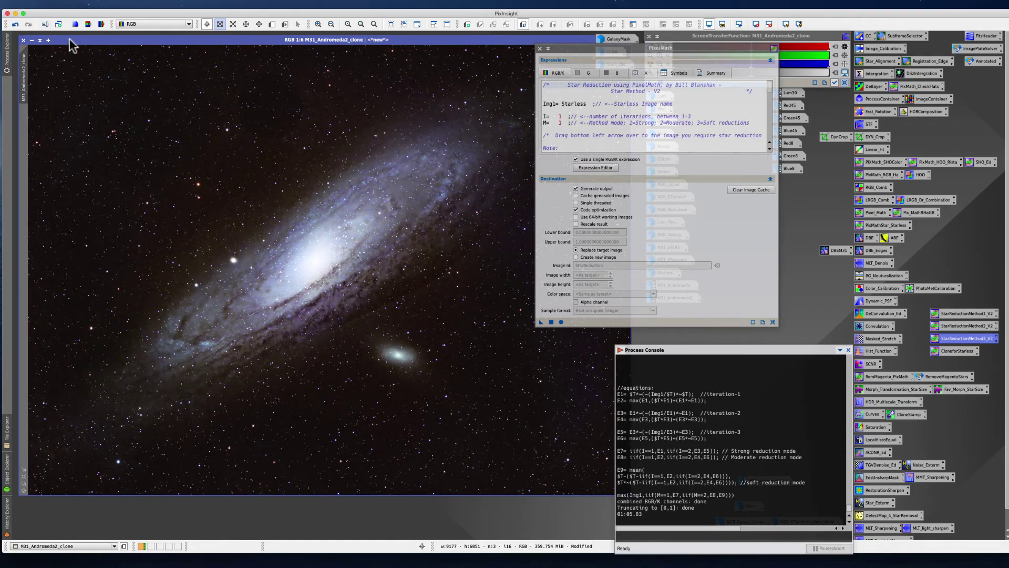
Step: Set the Star Method mode M to 3 for soft reduction, undo the previous reduction, and apply the new one to M31_Andromeda2_clone
click(561, 124)
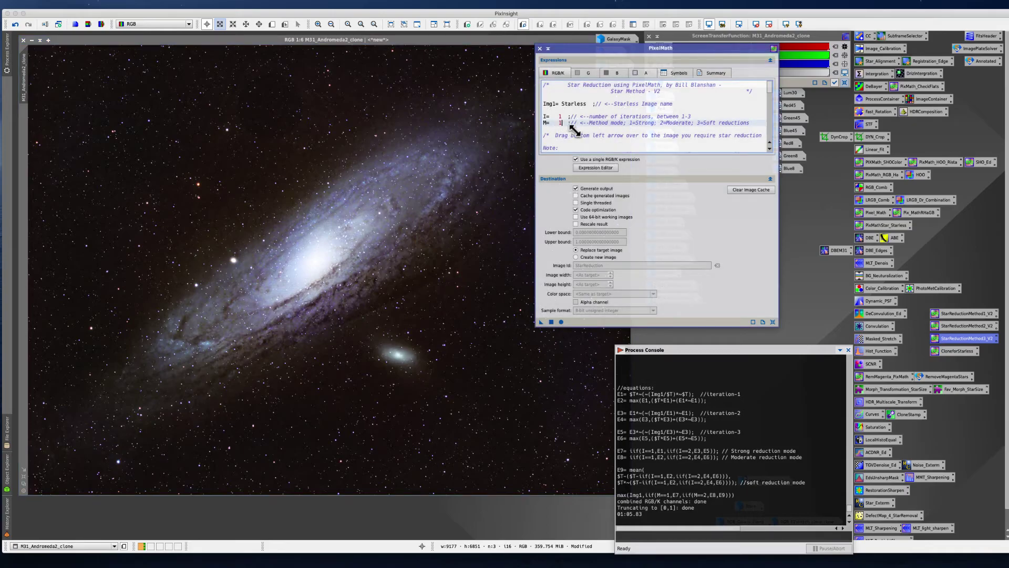
text(3)
click(16, 24)
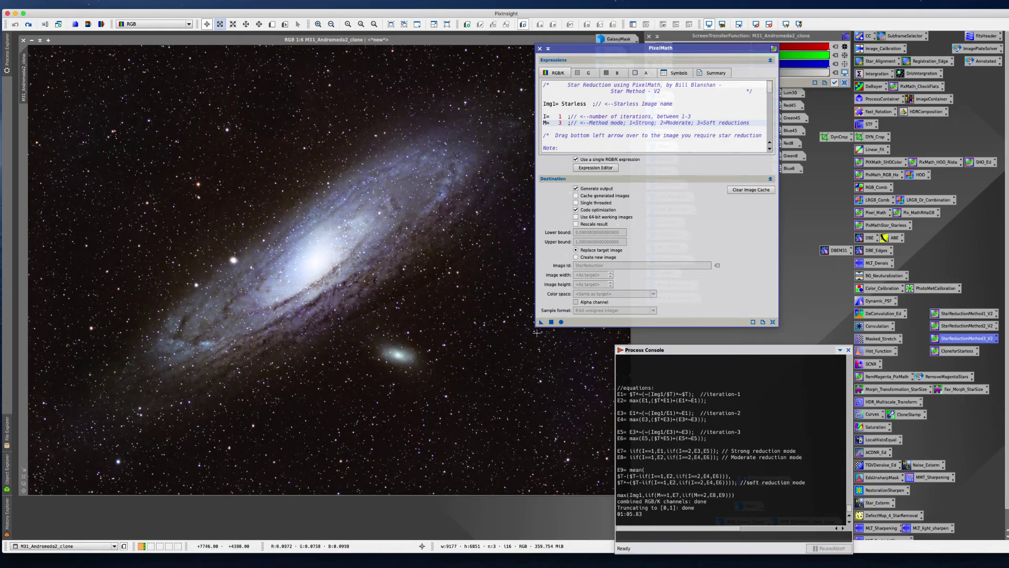
drag(539, 322, 219, 276)
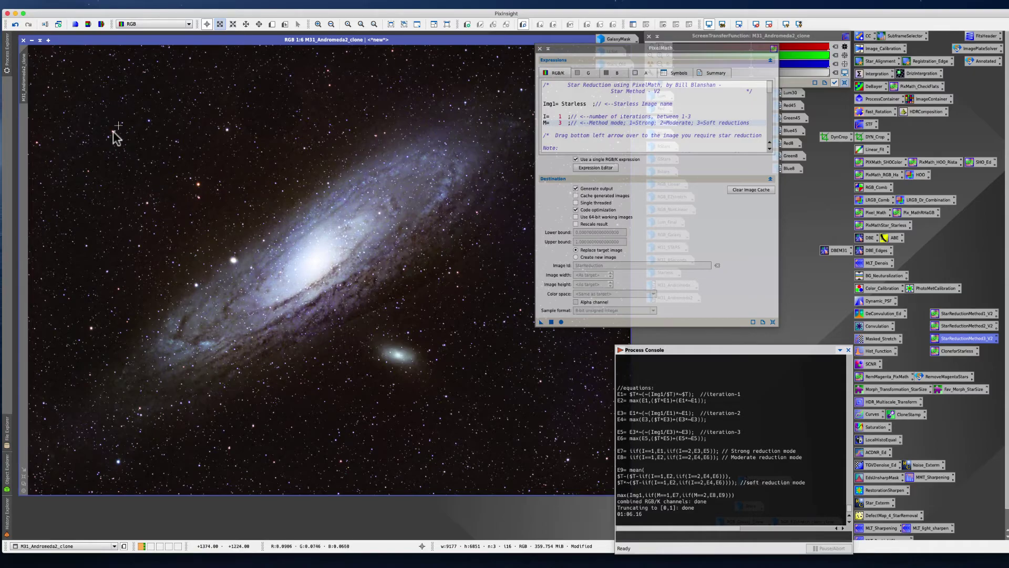
Step: Compare the clone with and without the soft M = 3 star reduction, finishing with the reduction reapplied
click(16, 25)
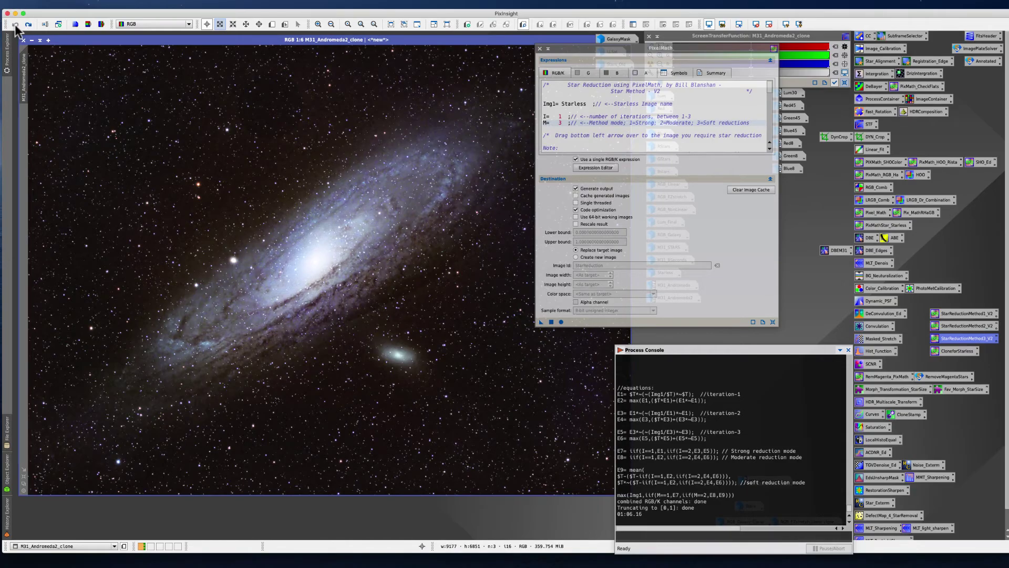
click(28, 24)
click(17, 24)
click(28, 25)
click(17, 24)
click(29, 24)
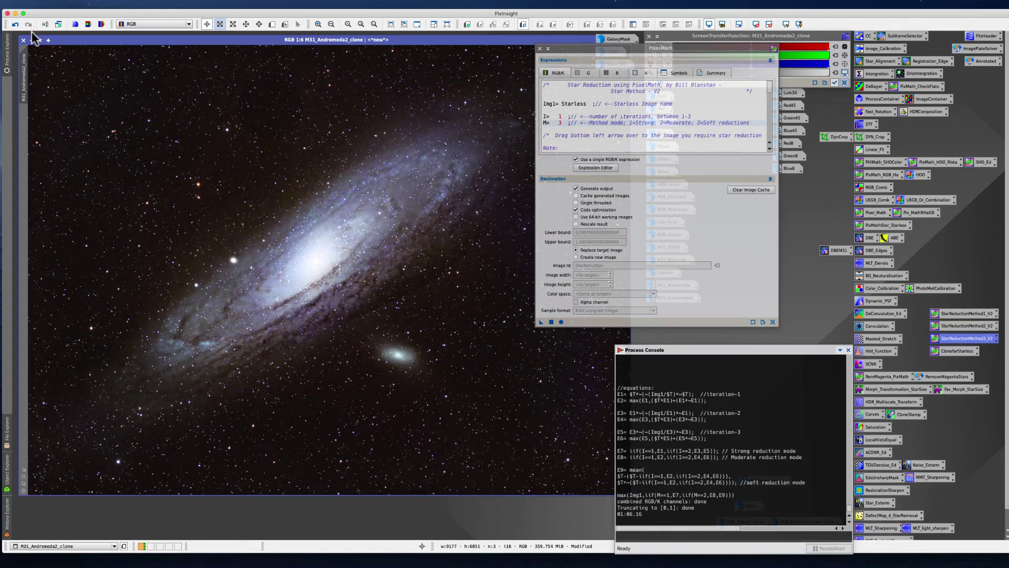